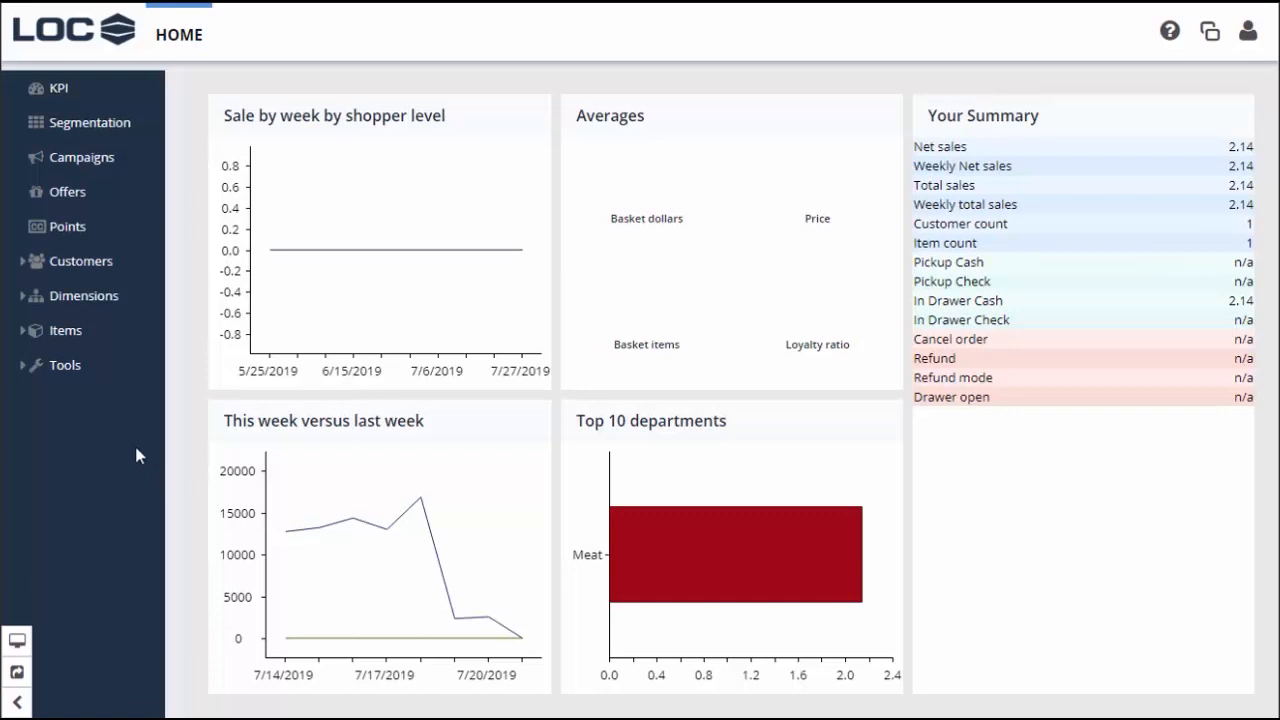
Start a new coupon record from the Item master's Coupon List
left_click(23, 334)
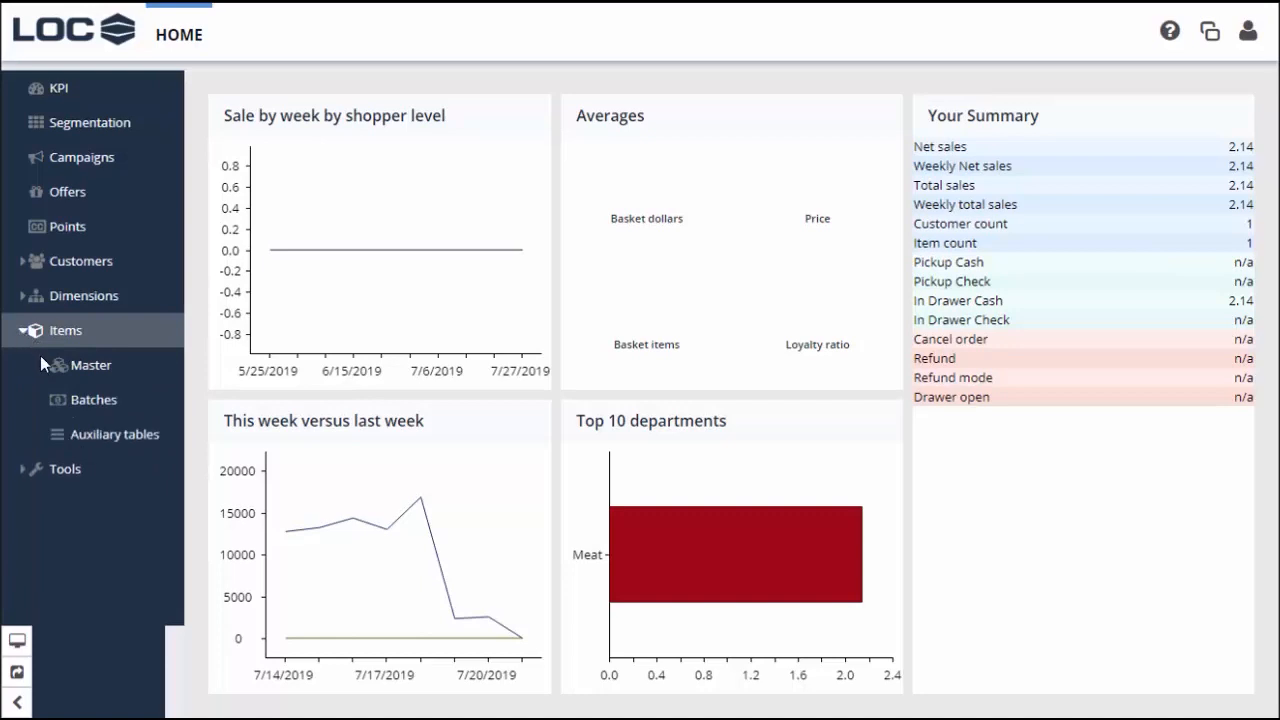
left_click(89, 368)
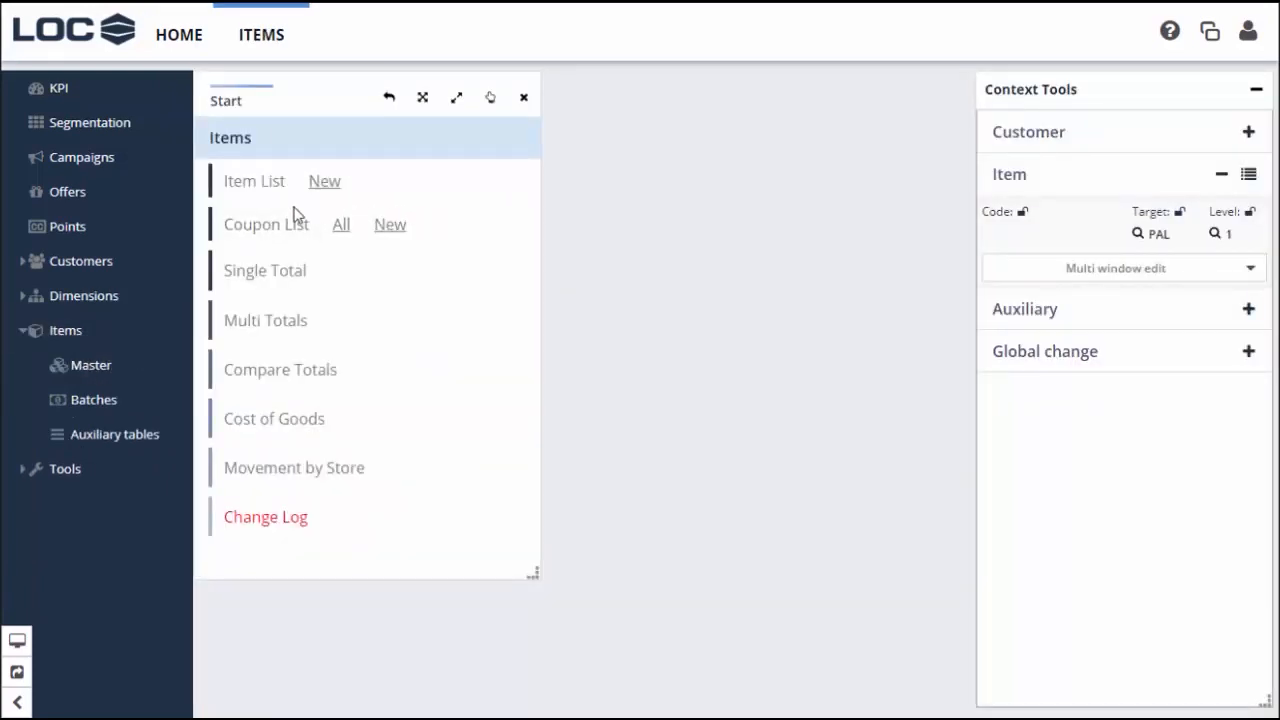
left_click(390, 230)
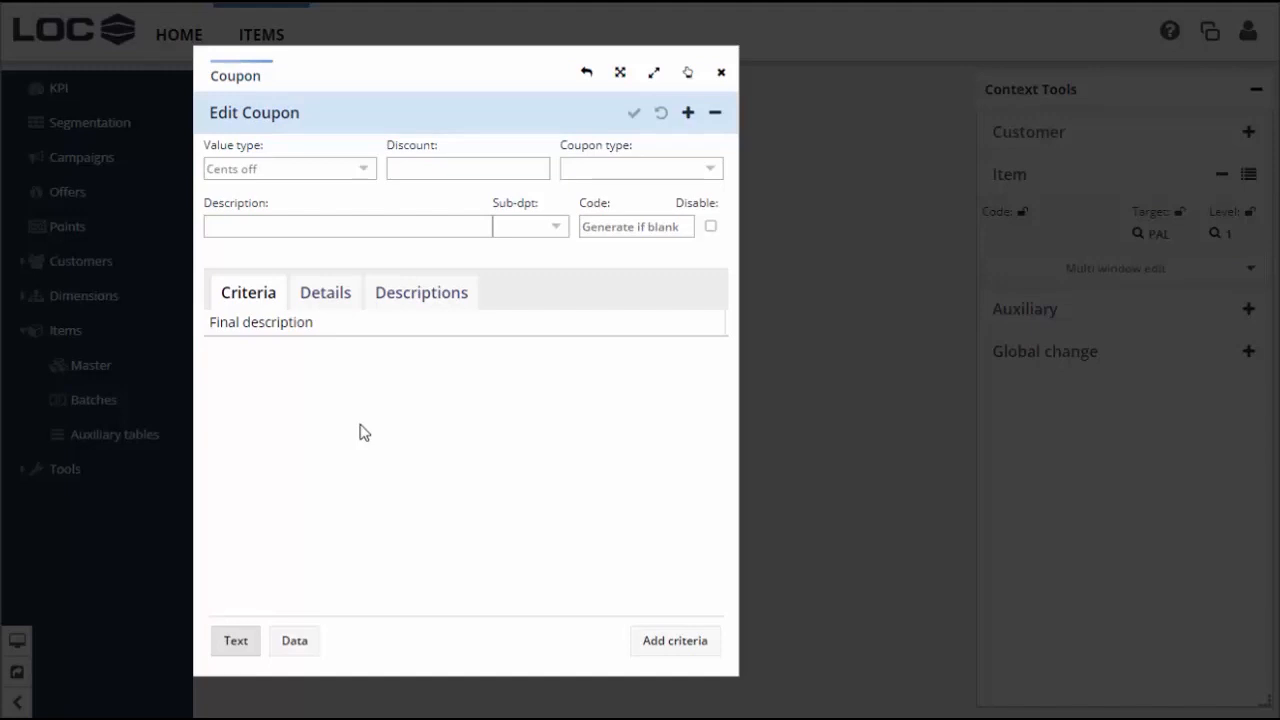
left_click(689, 124)
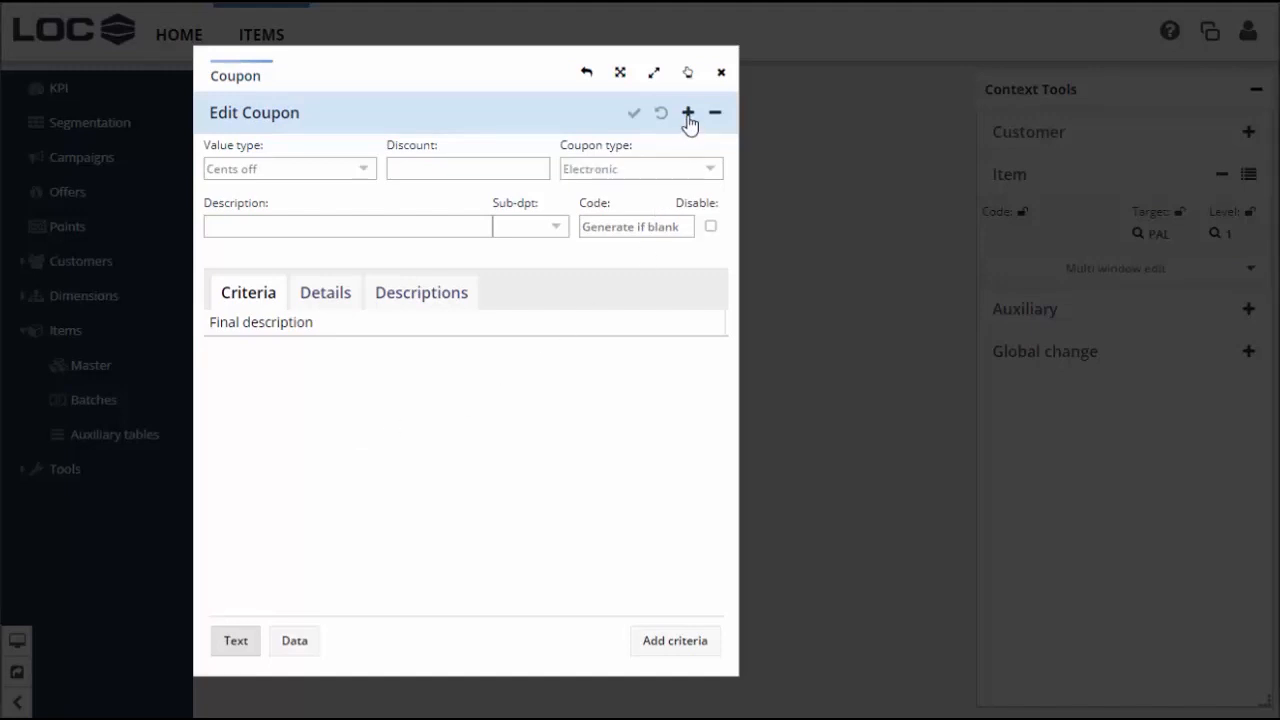
Make the coupon a Targeted coupon with a Percent value of 50
left_click(362, 180)
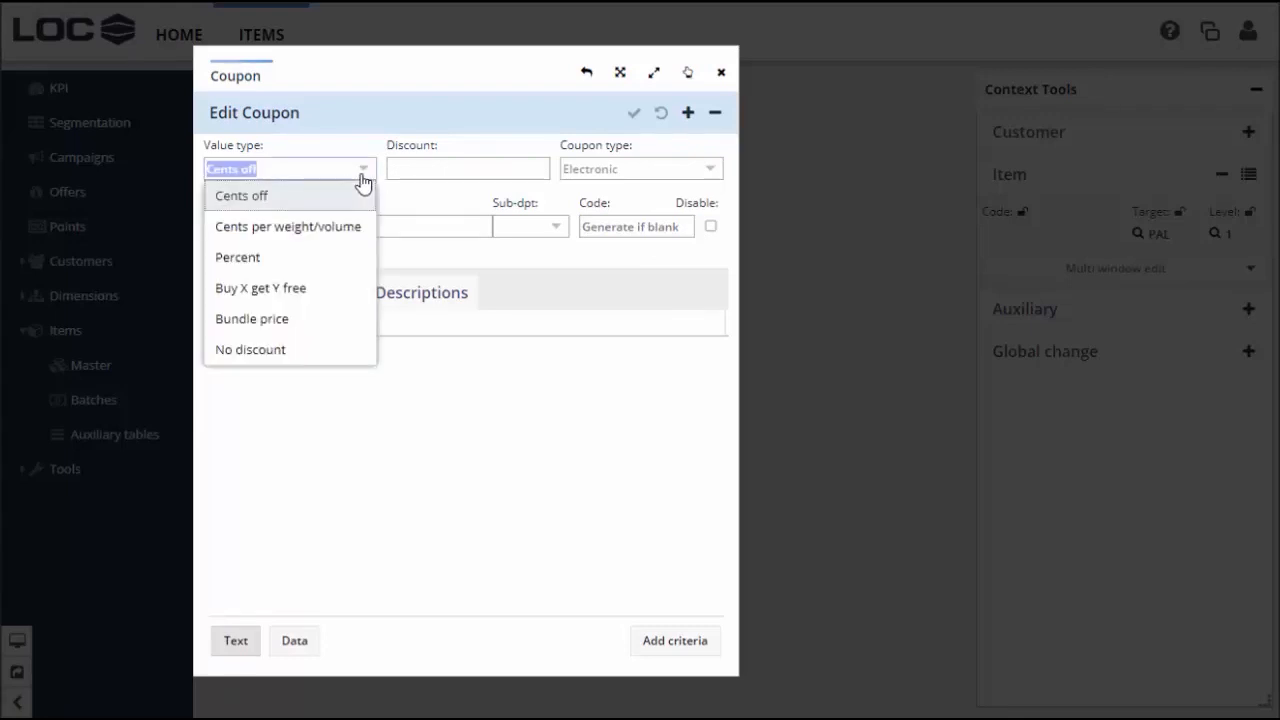
left_click(331, 257)
double_click(427, 171)
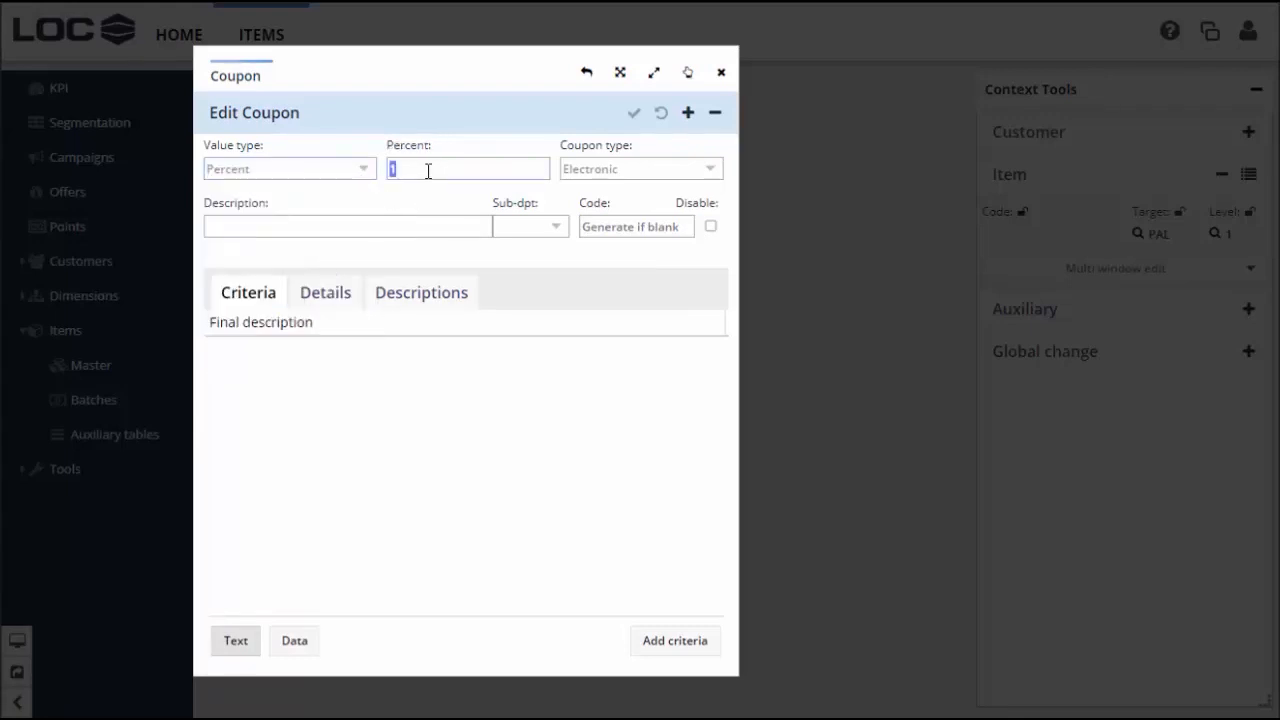
type("50")
key("Tab")
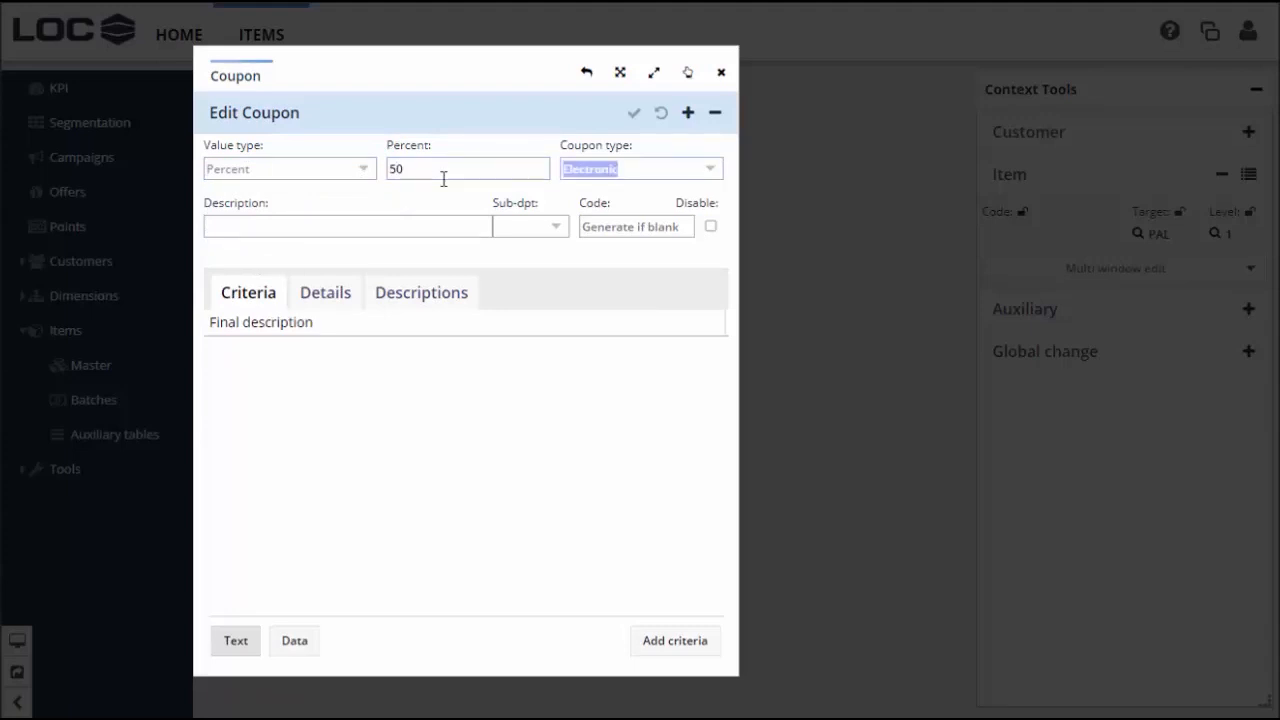
left_click(712, 175)
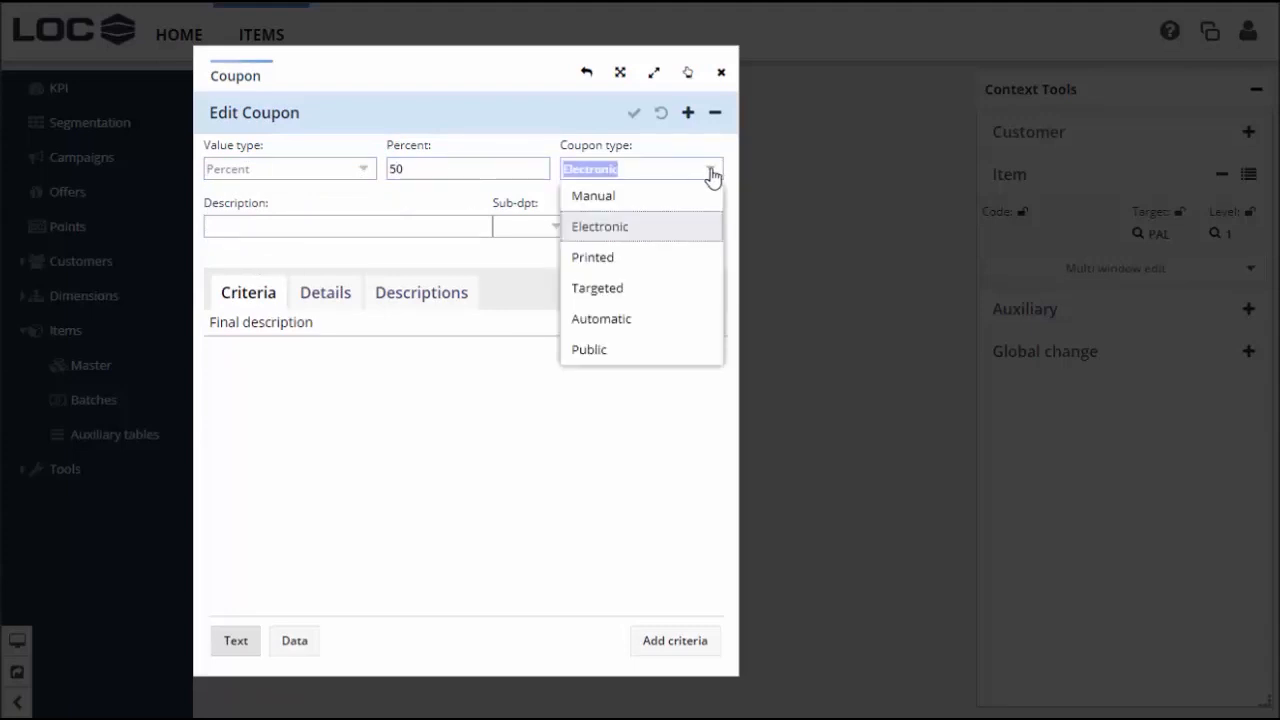
left_click(645, 292)
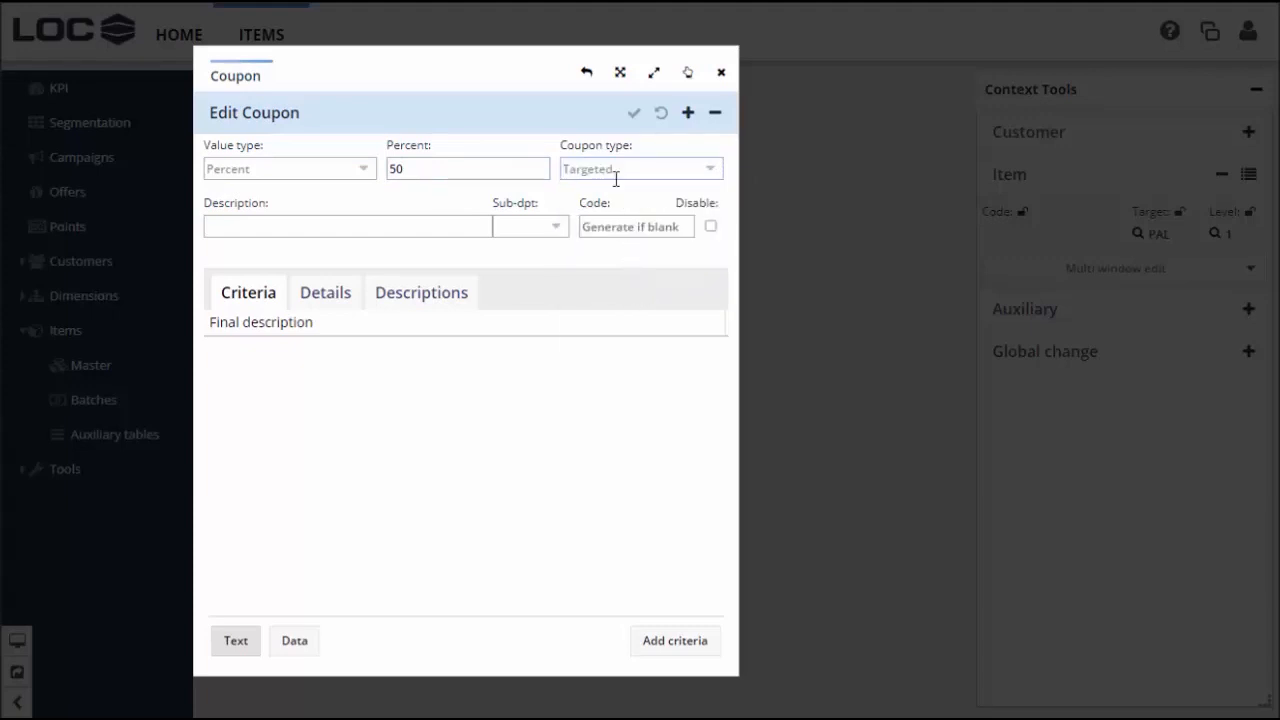
Describe it as 'TRY OUR BEEF FRANKS FOR HALF PRICE' in sub-department 120 Meat
left_click(339, 231)
type("TRY OUR BEEF FRANKS FOR HALF PRICE")
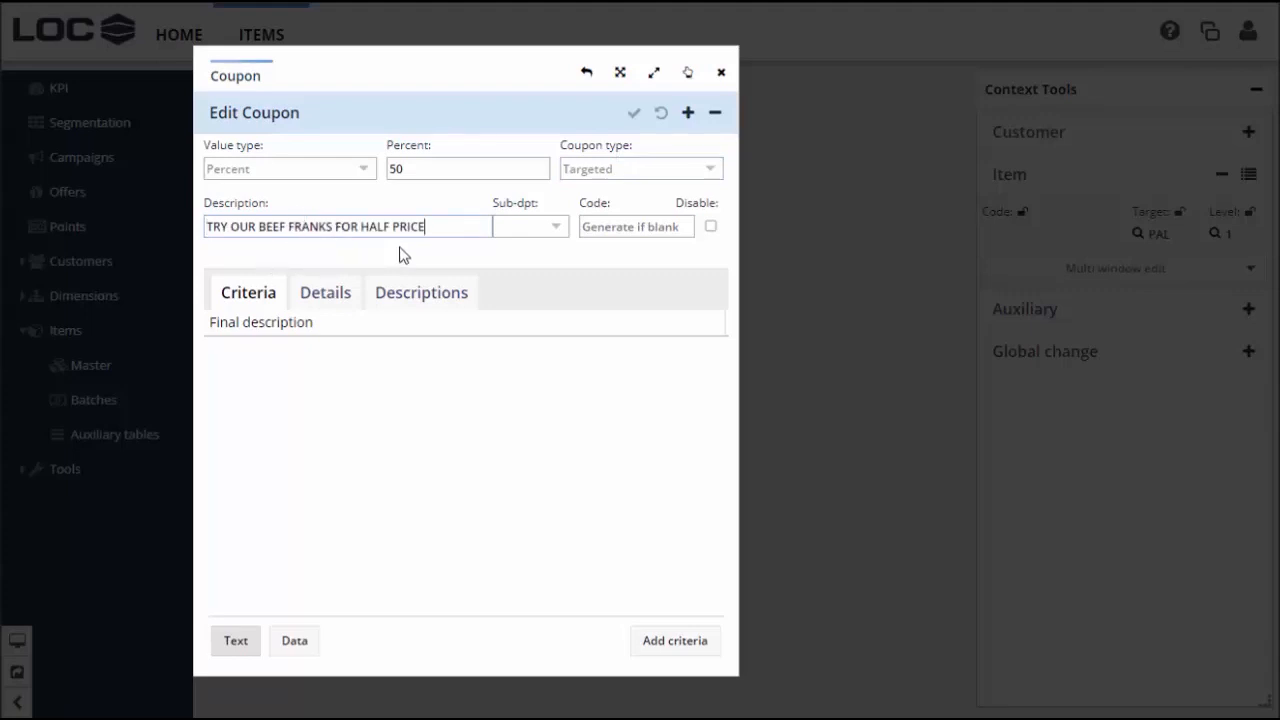
left_click(555, 229)
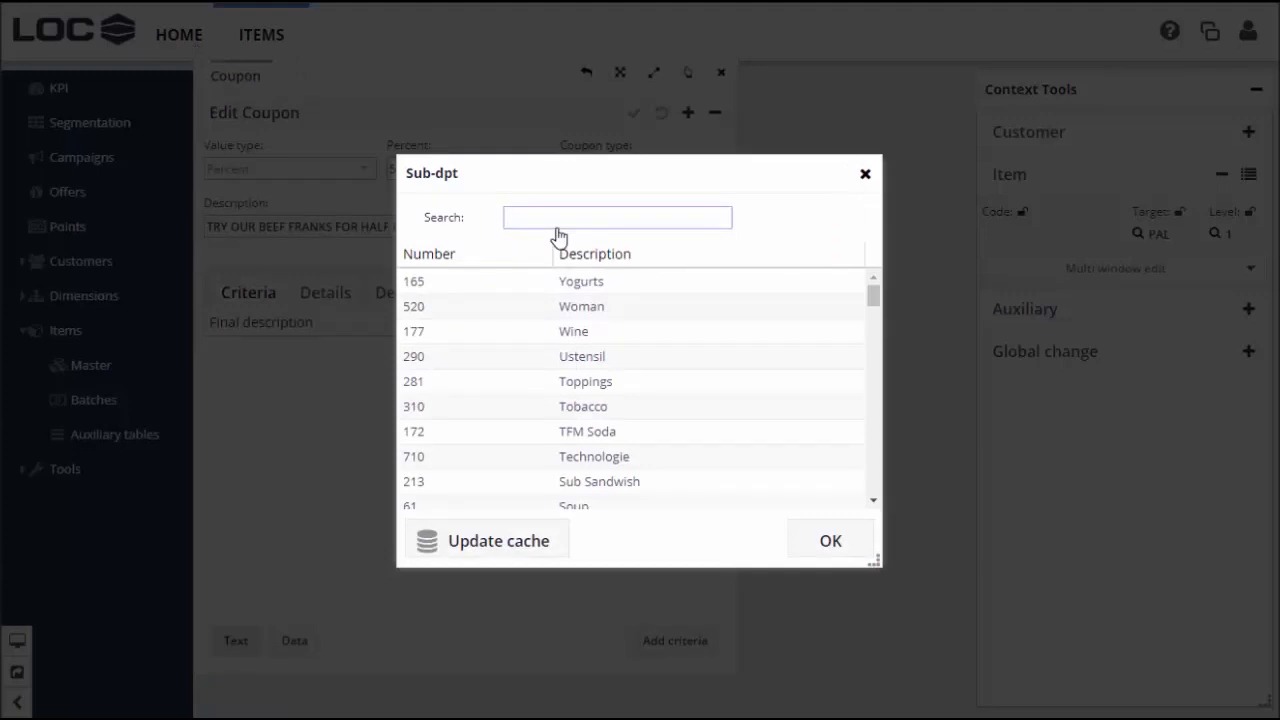
type("mea")
double_click(494, 285)
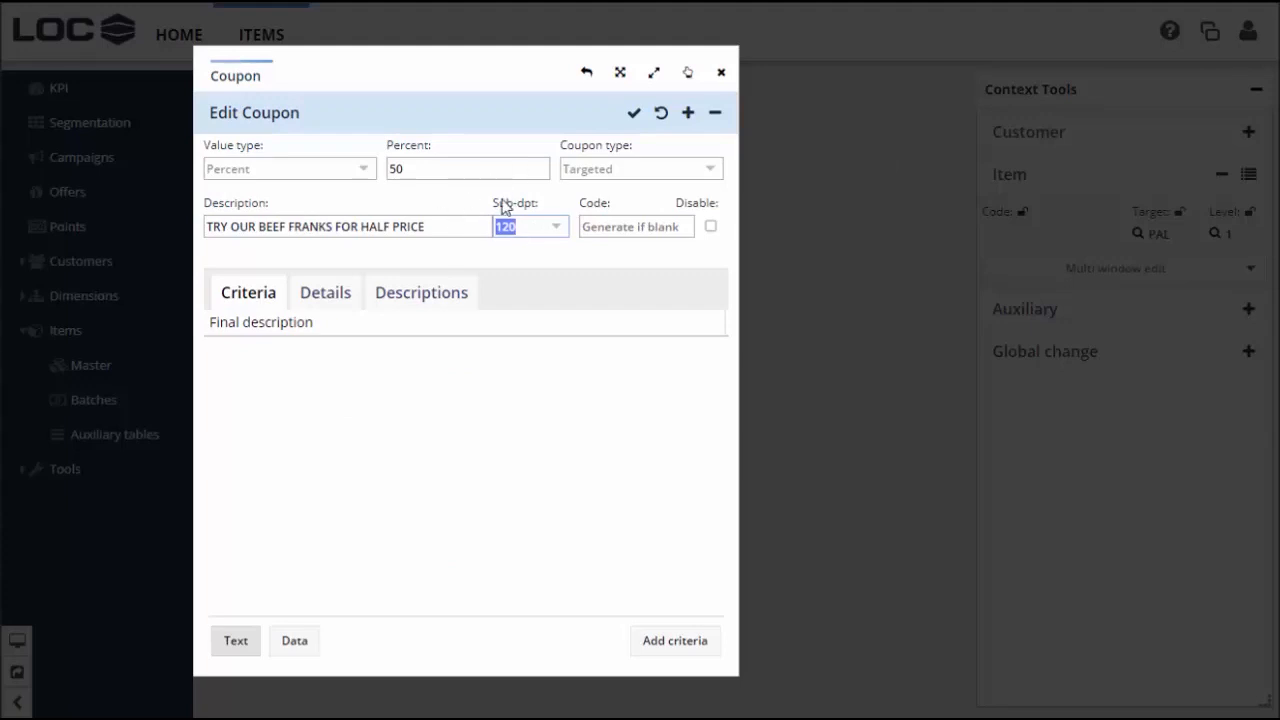
left_click(273, 369)
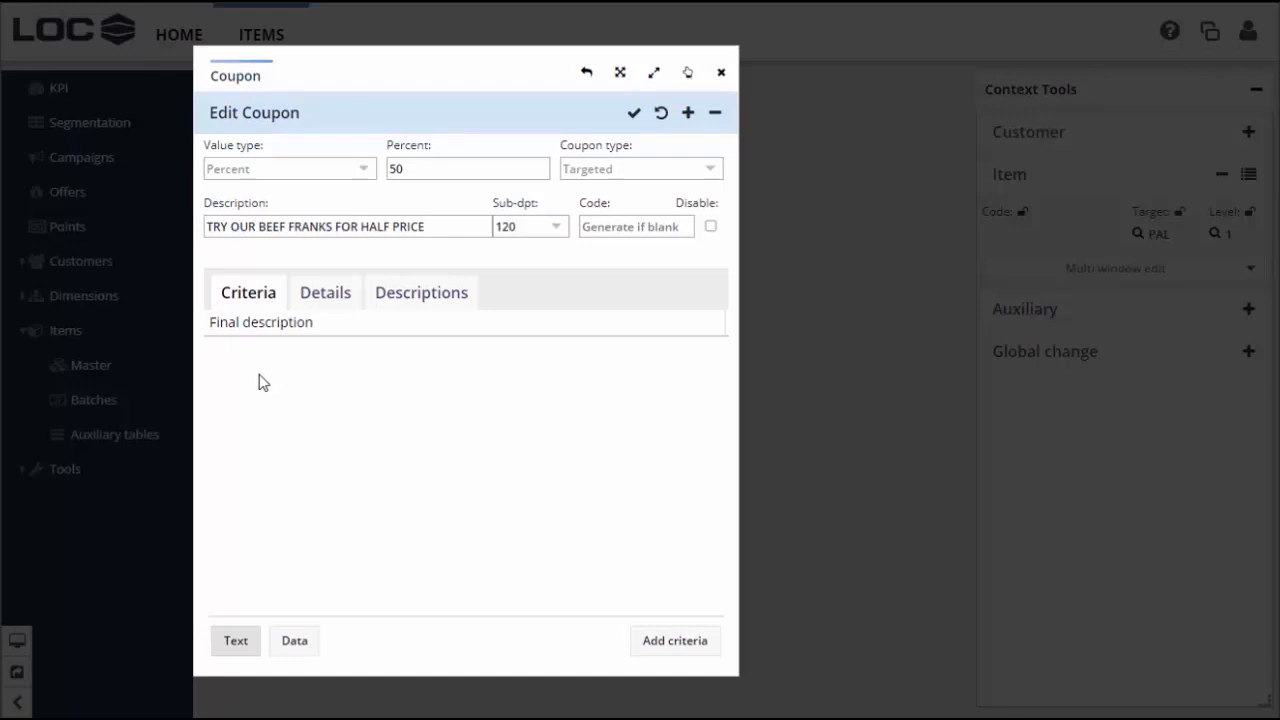
left_click(666, 645)
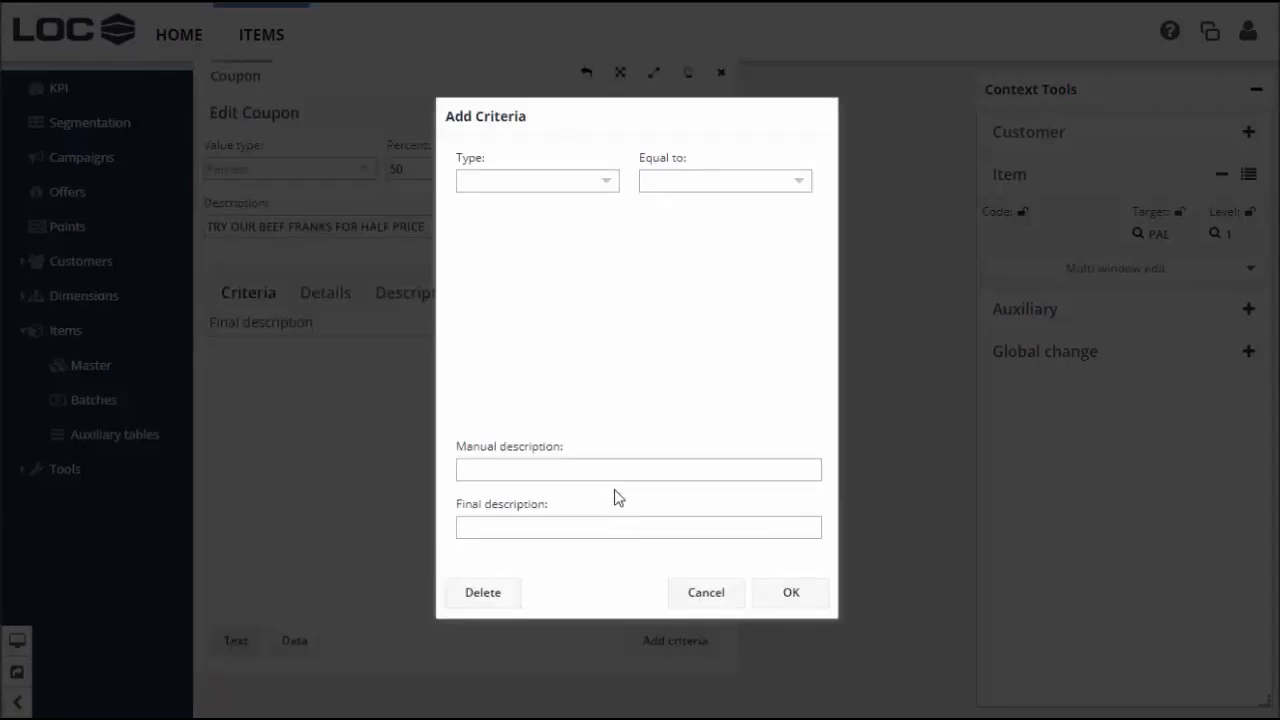
Base the criterion on Item sales of BALL PARK BEEF FRANKS 156OZ
left_click(608, 186)
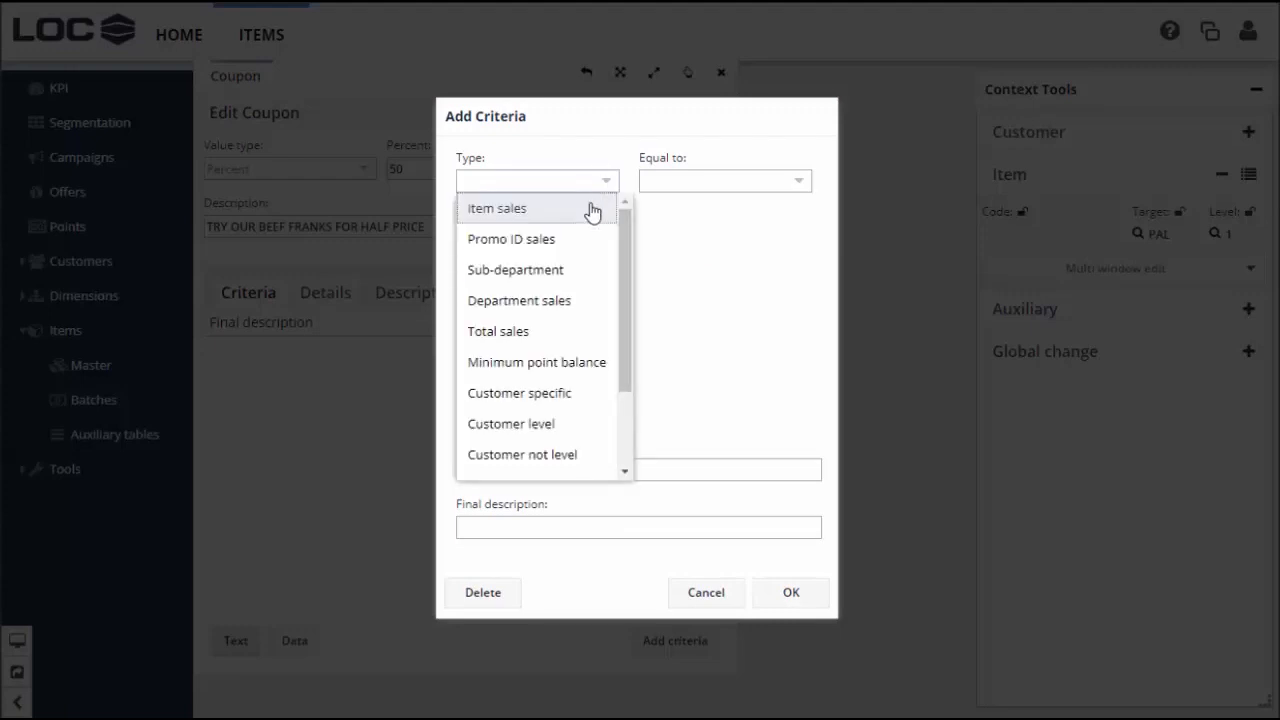
left_click(593, 209)
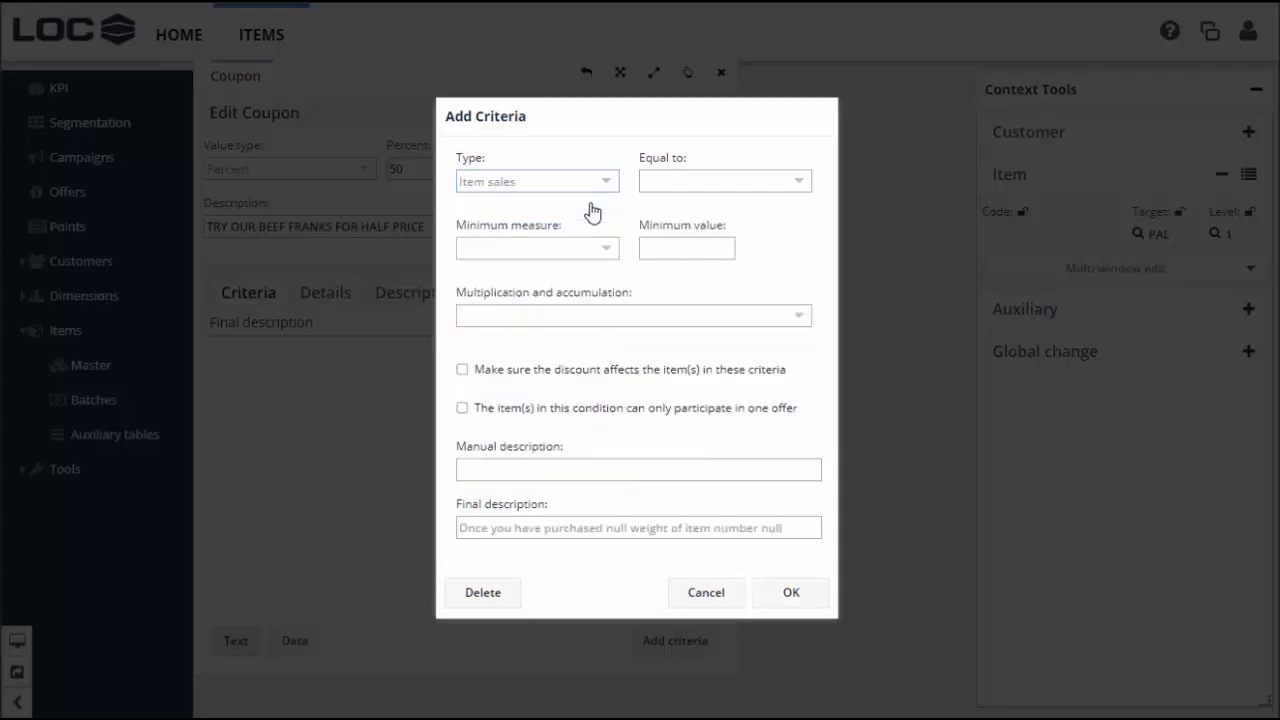
left_click(799, 183)
left_click(777, 219)
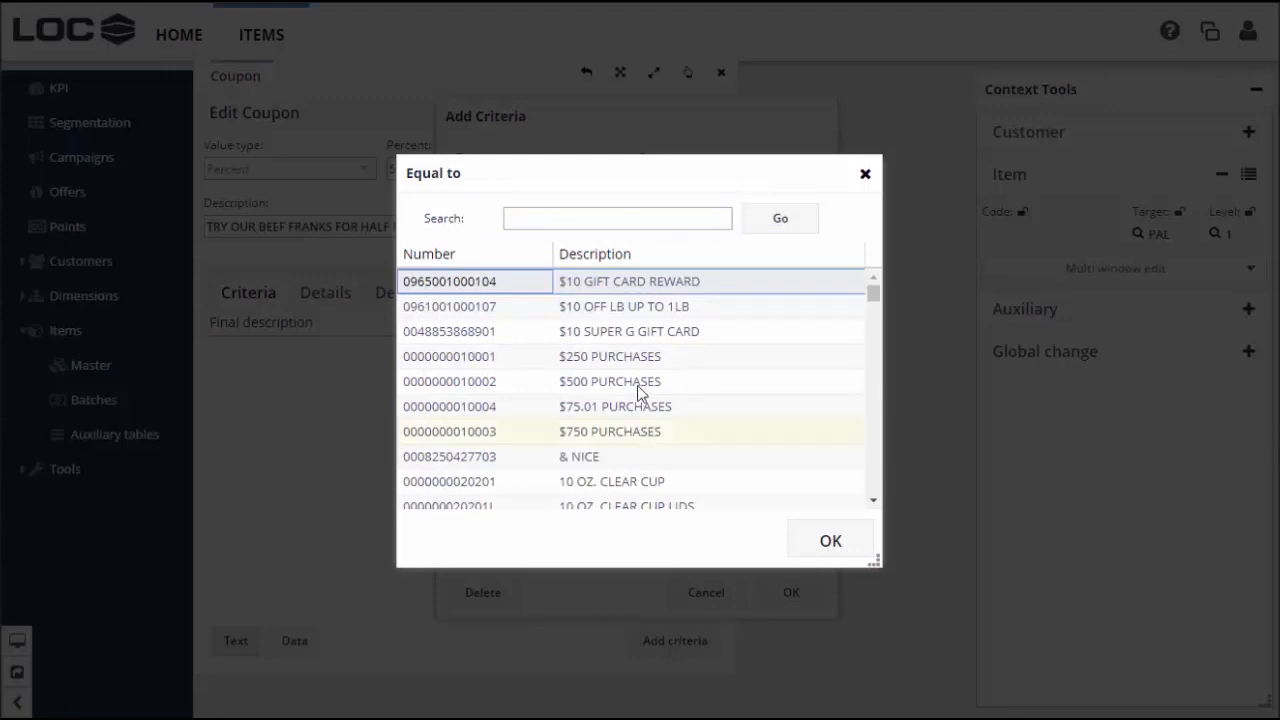
left_click(632, 216)
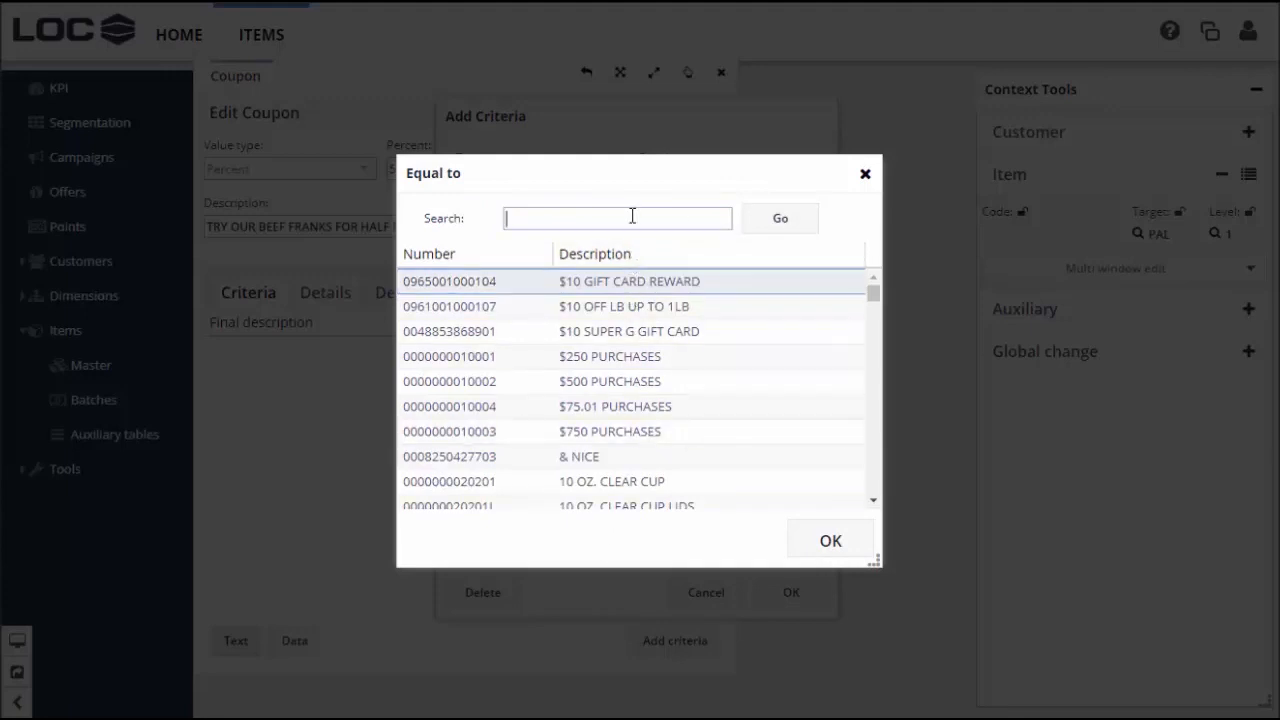
type("frank")
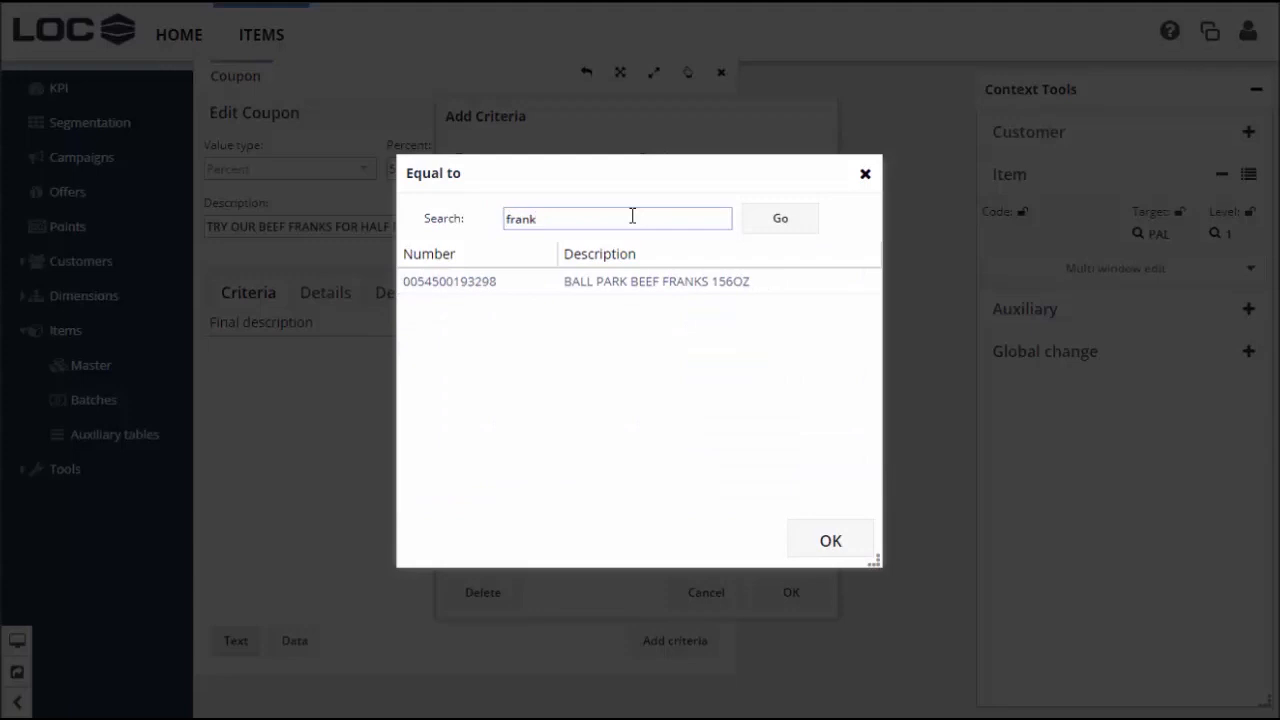
left_click(629, 285)
double_click(629, 285)
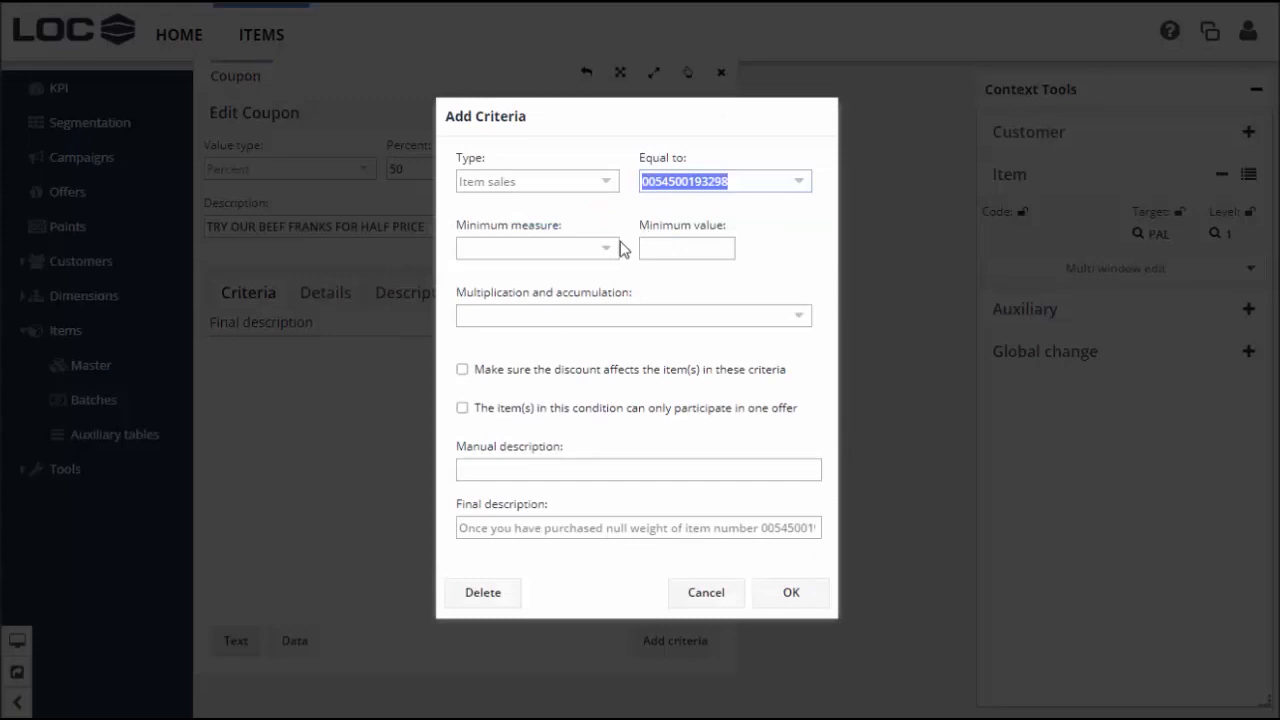
Require a minimum Quantity of 1 with No multiplication
left_click(606, 252)
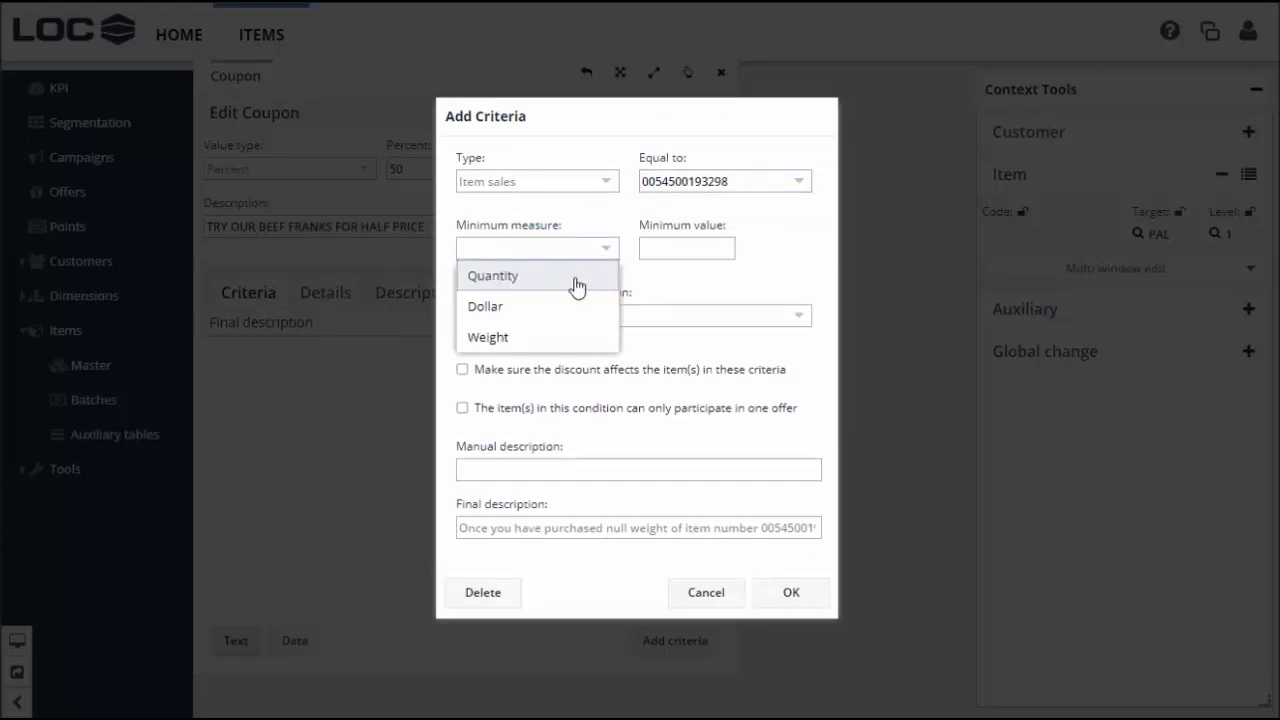
left_click(577, 285)
left_click(715, 249)
type("1")
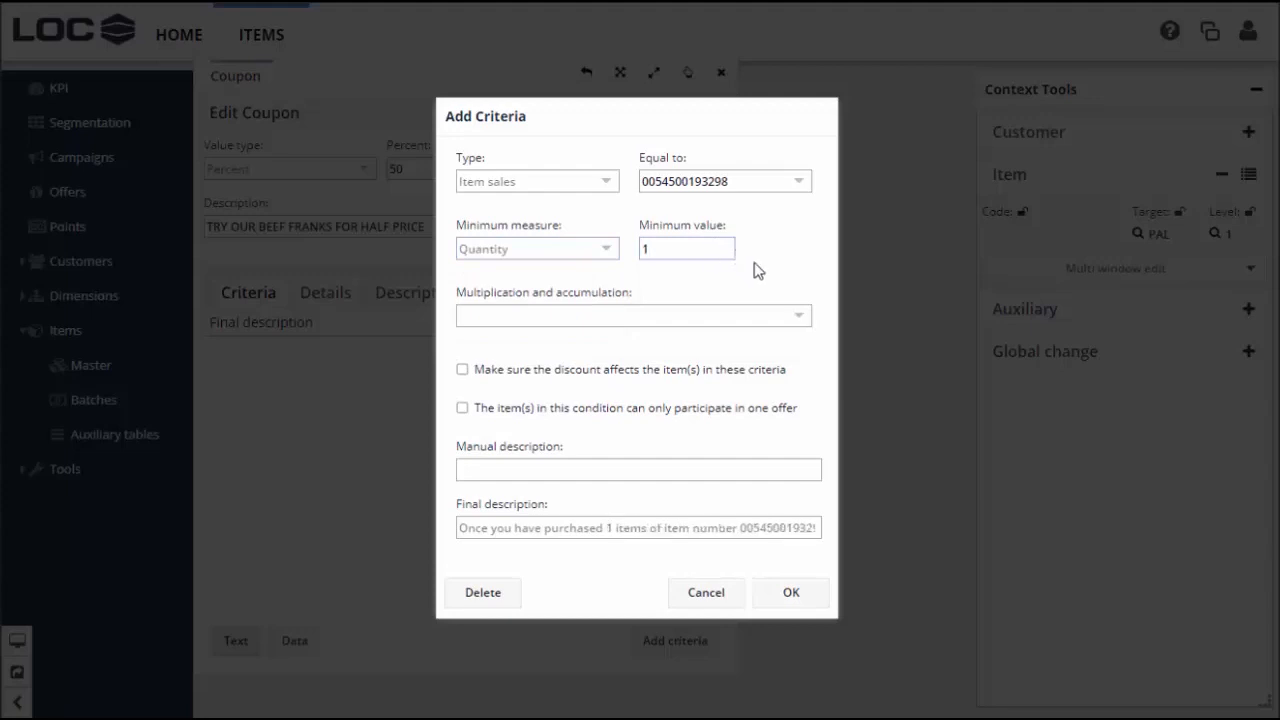
left_click(805, 320)
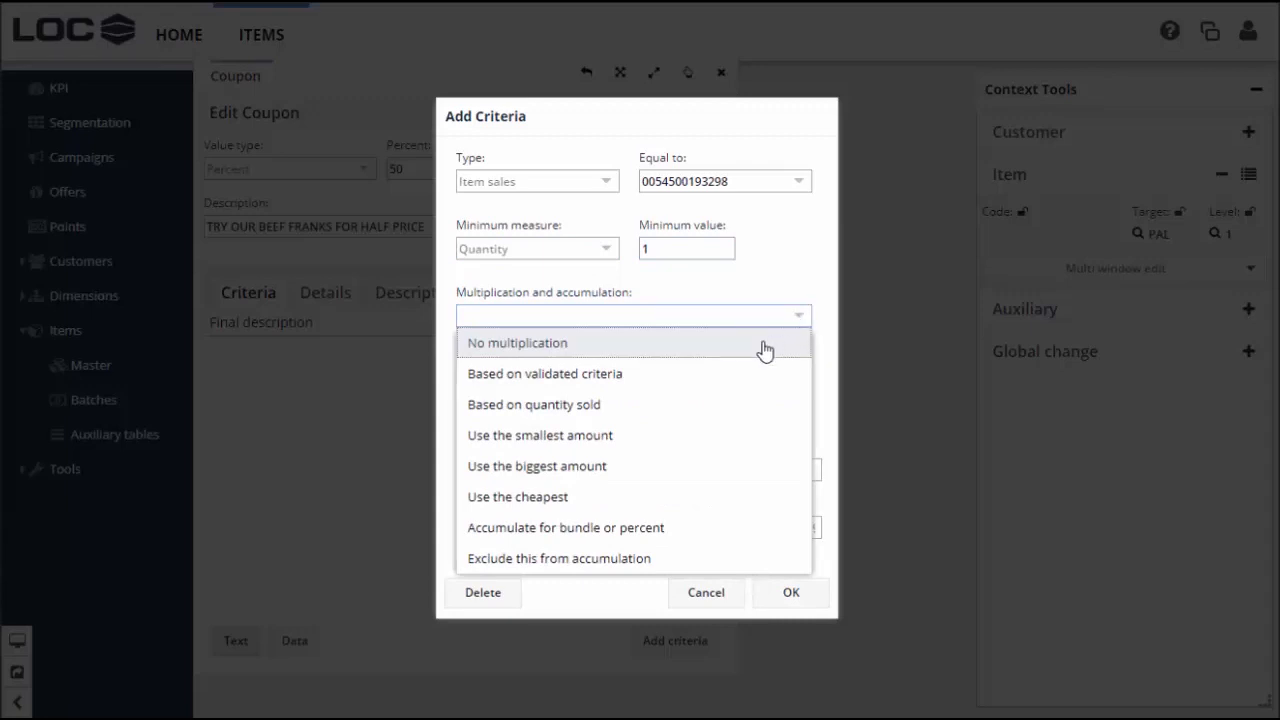
left_click(765, 345)
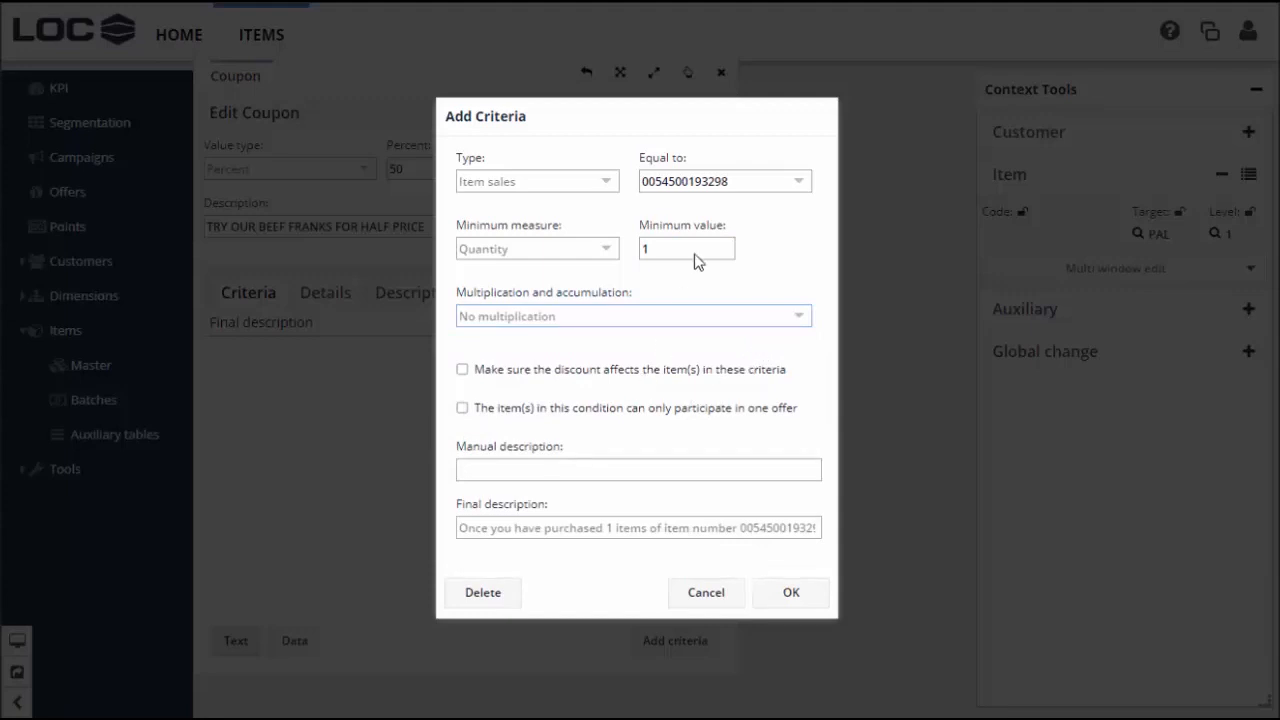
Apply the discount to the franks, limit to one offer, paste the coupon phrase as description, and save
left_click(462, 372)
left_click(463, 410)
left_click(585, 463)
type("TRY OUR BEEF FRANKS FOR HALF PRICE")
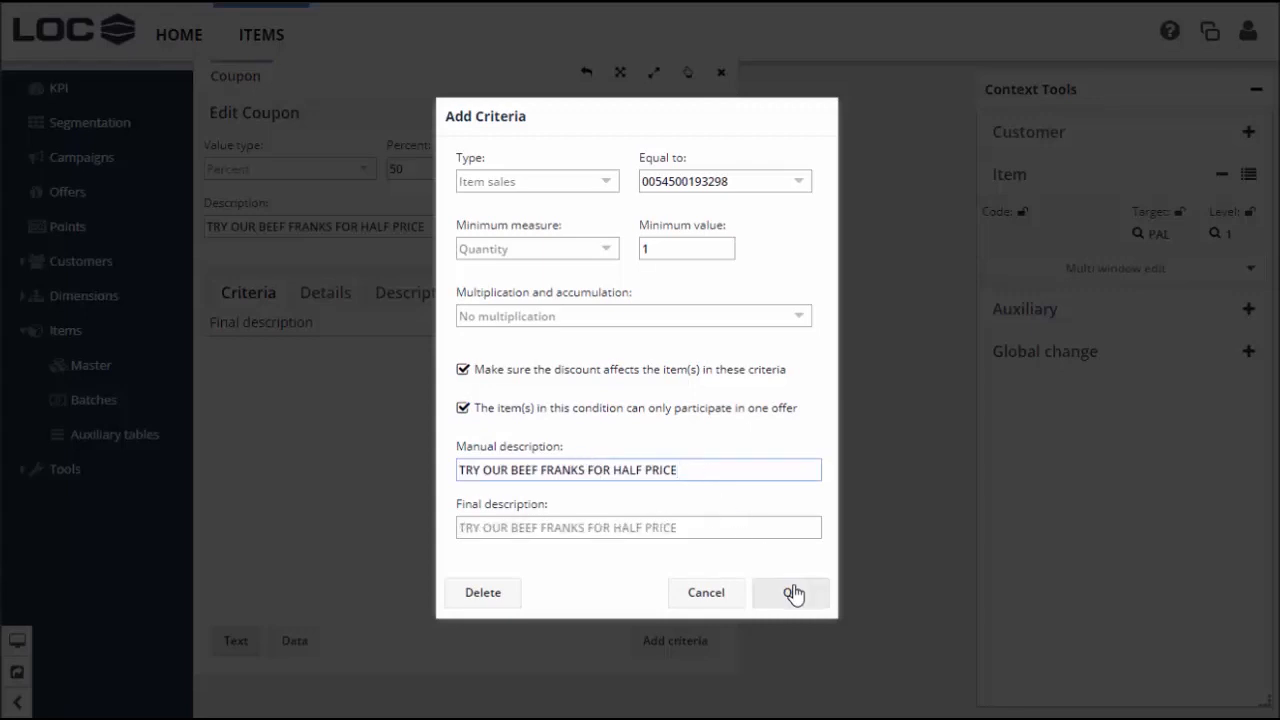
left_click(793, 594)
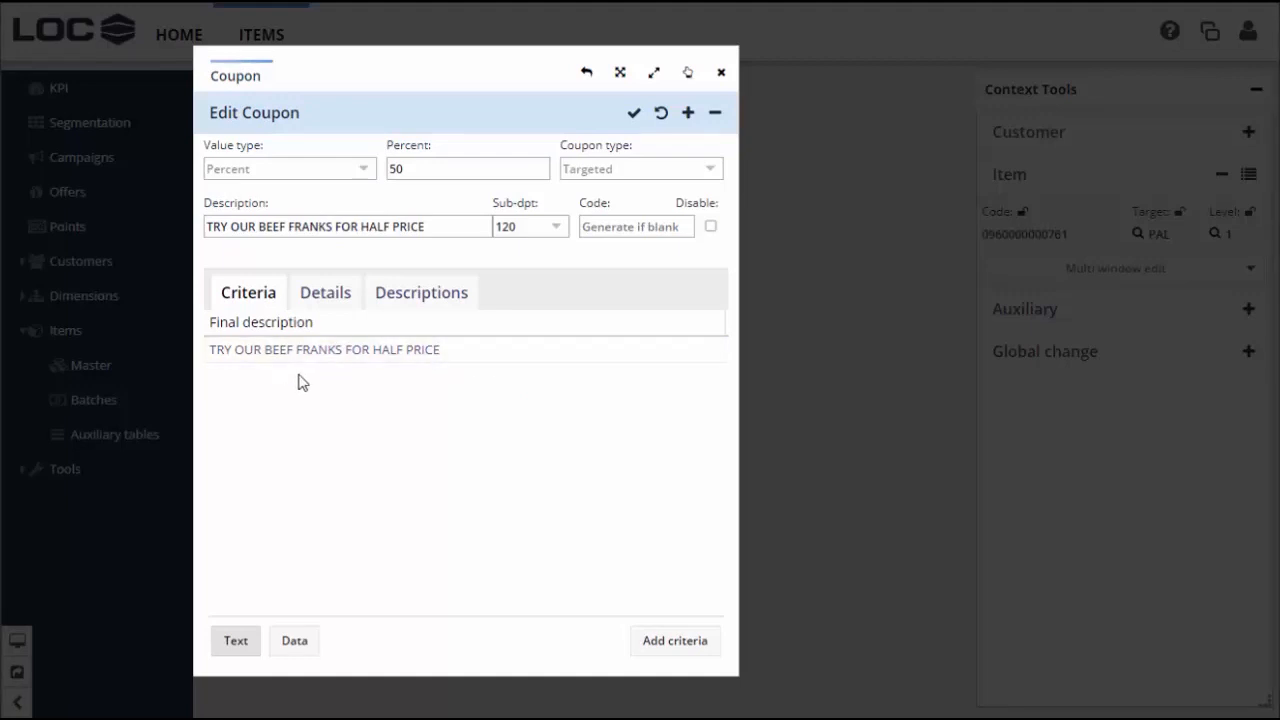
left_click(330, 295)
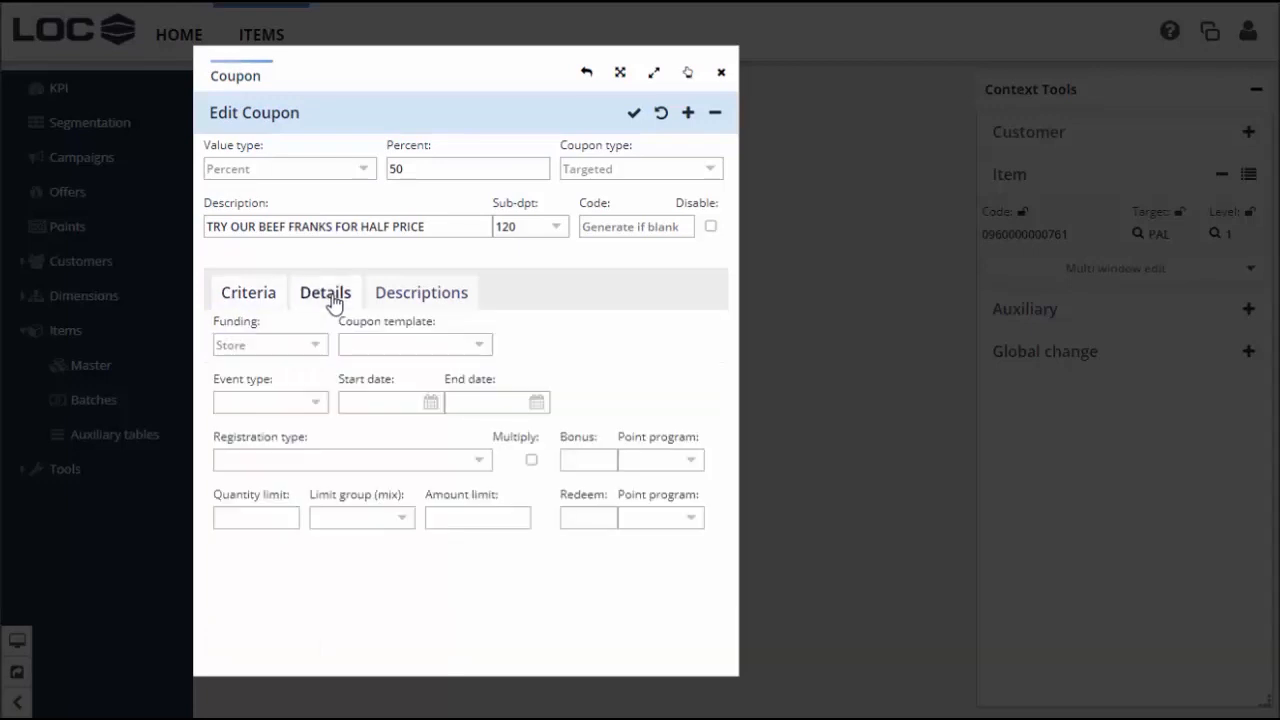
left_click(314, 350)
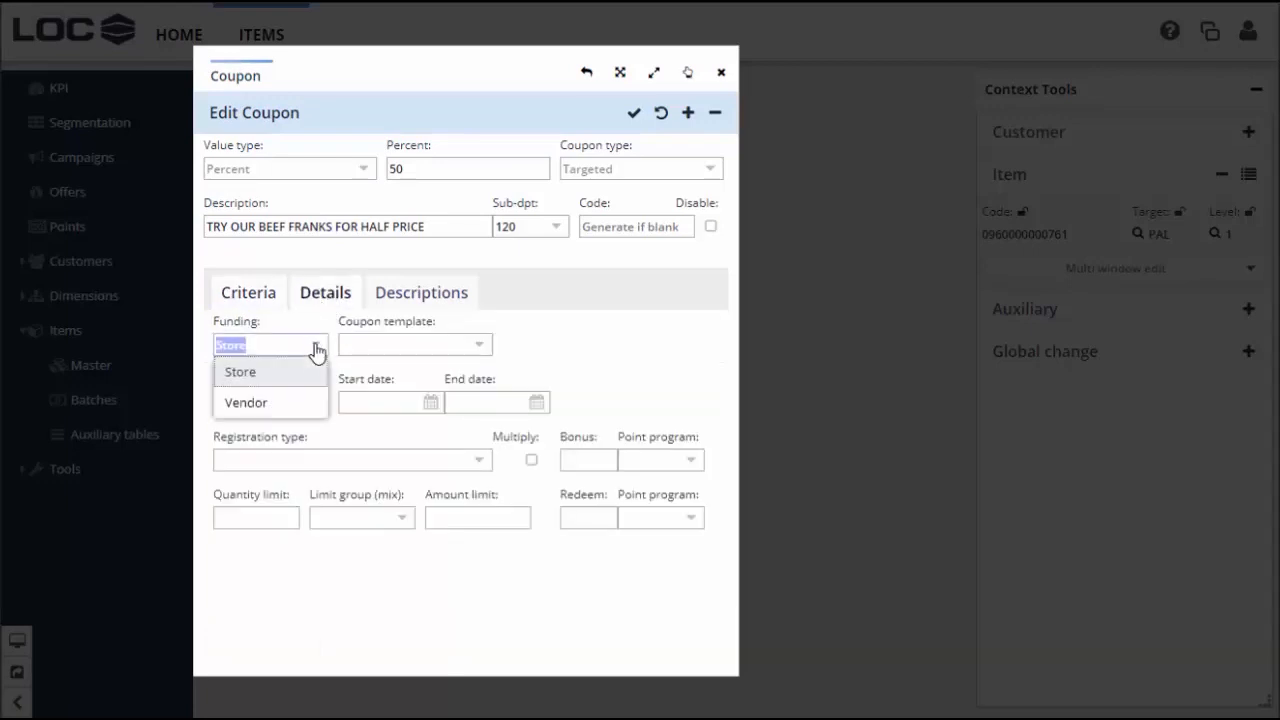
left_click(303, 372)
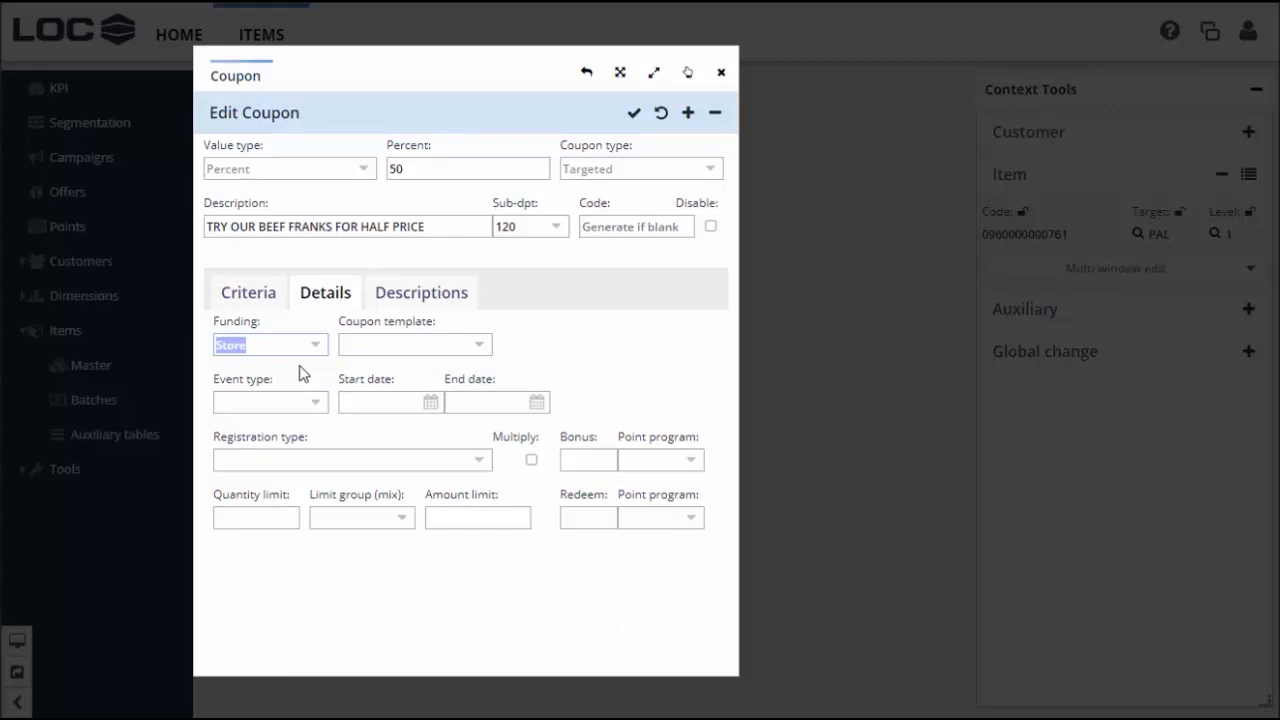
left_click(278, 516)
type("1")
key("Return")
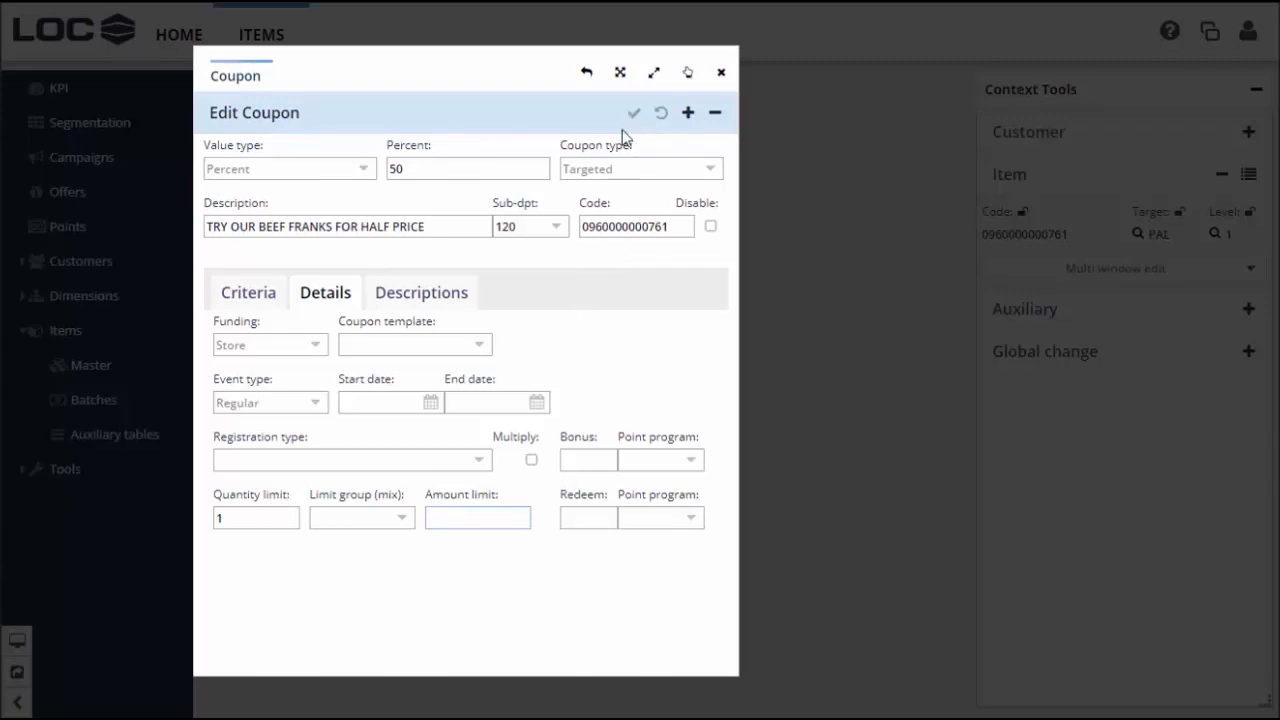
left_click(721, 73)
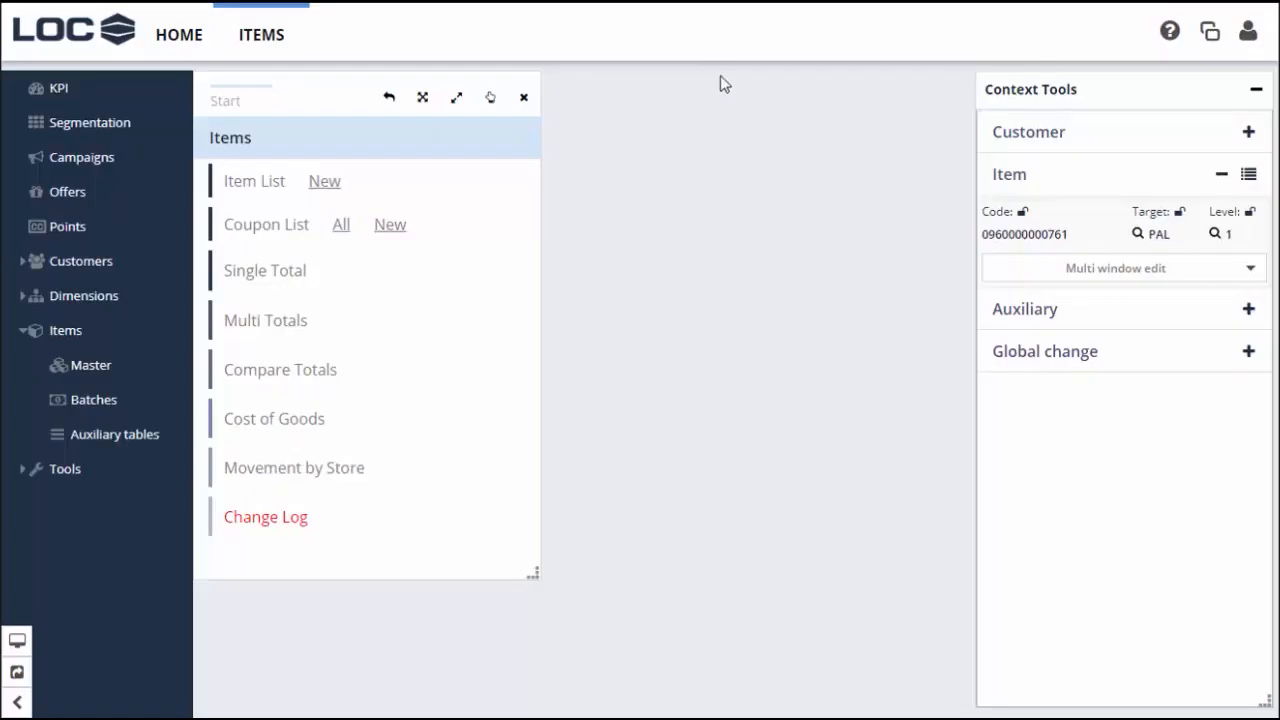
left_click(343, 230)
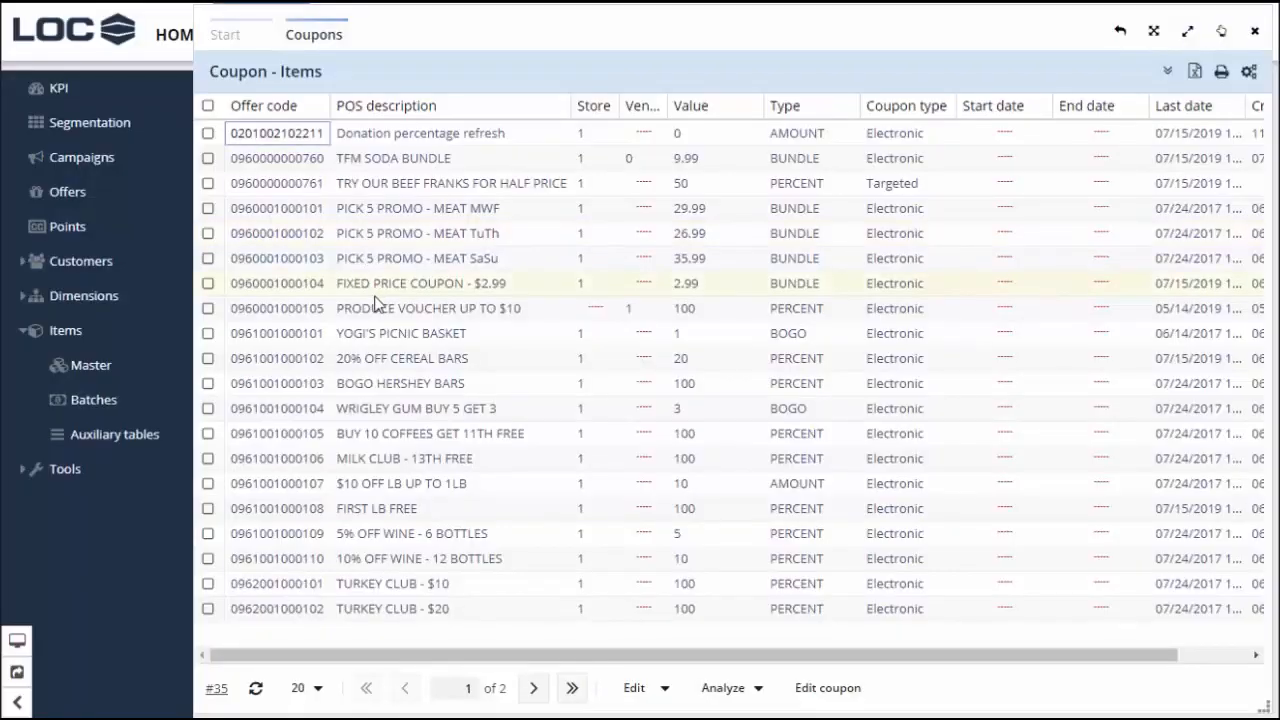
left_click(425, 190)
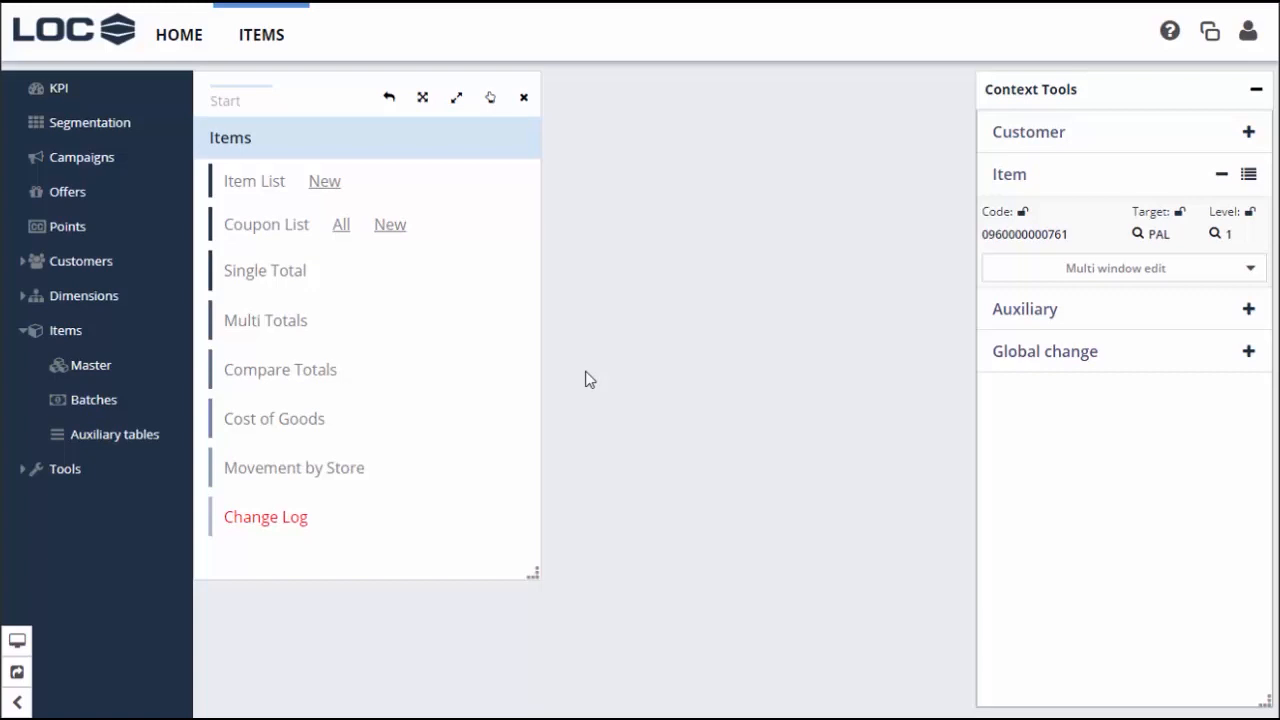
Open the Customers Item Totals report with a monthly period starting 05/2019
left_click(27, 262)
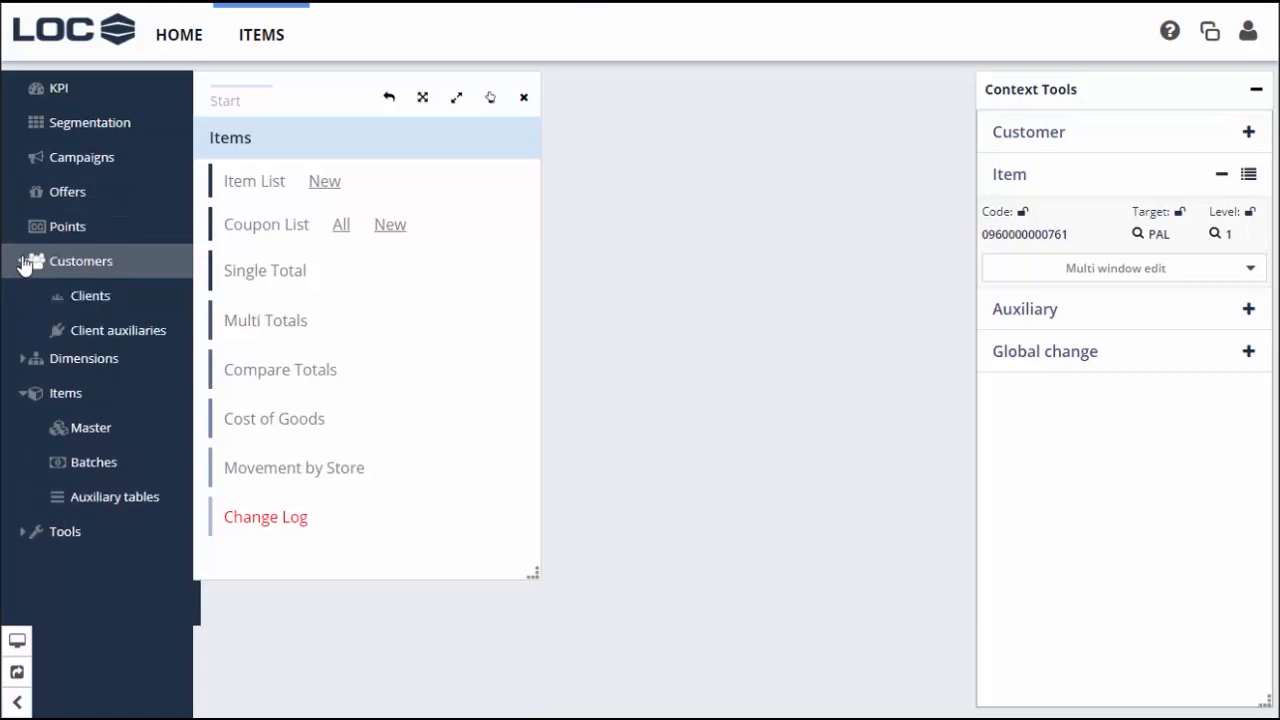
left_click(85, 295)
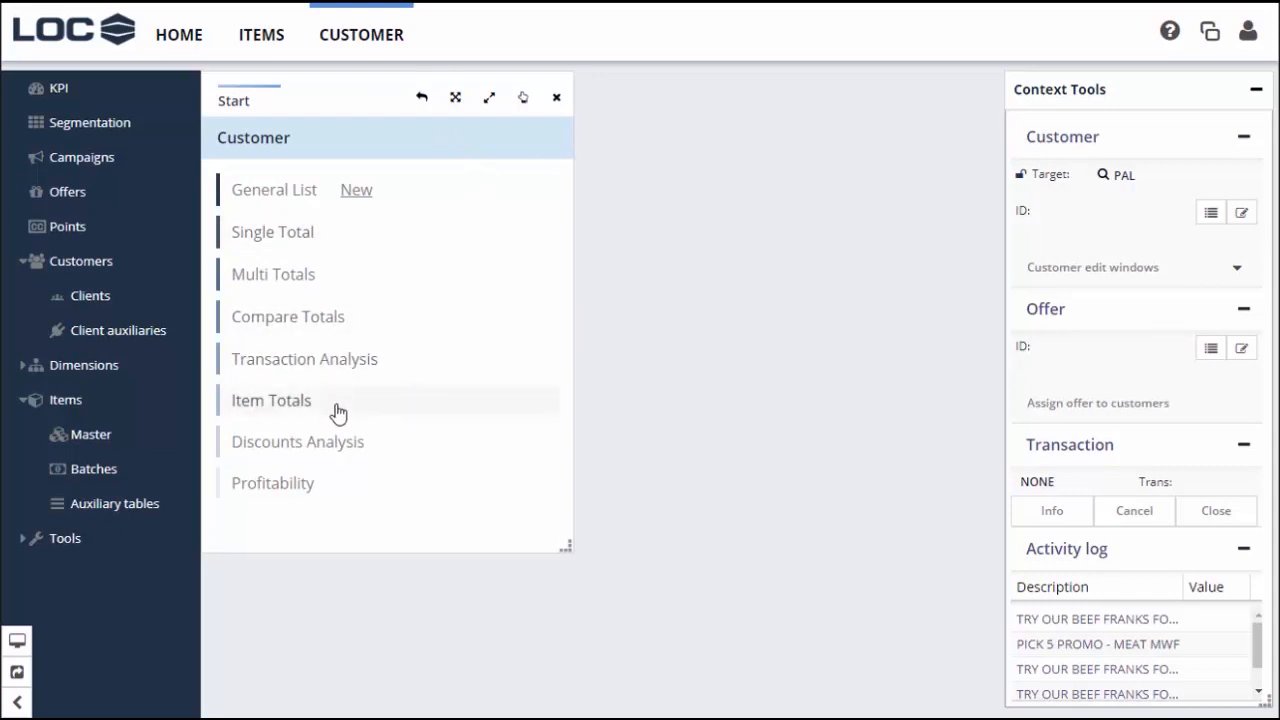
left_click(297, 403)
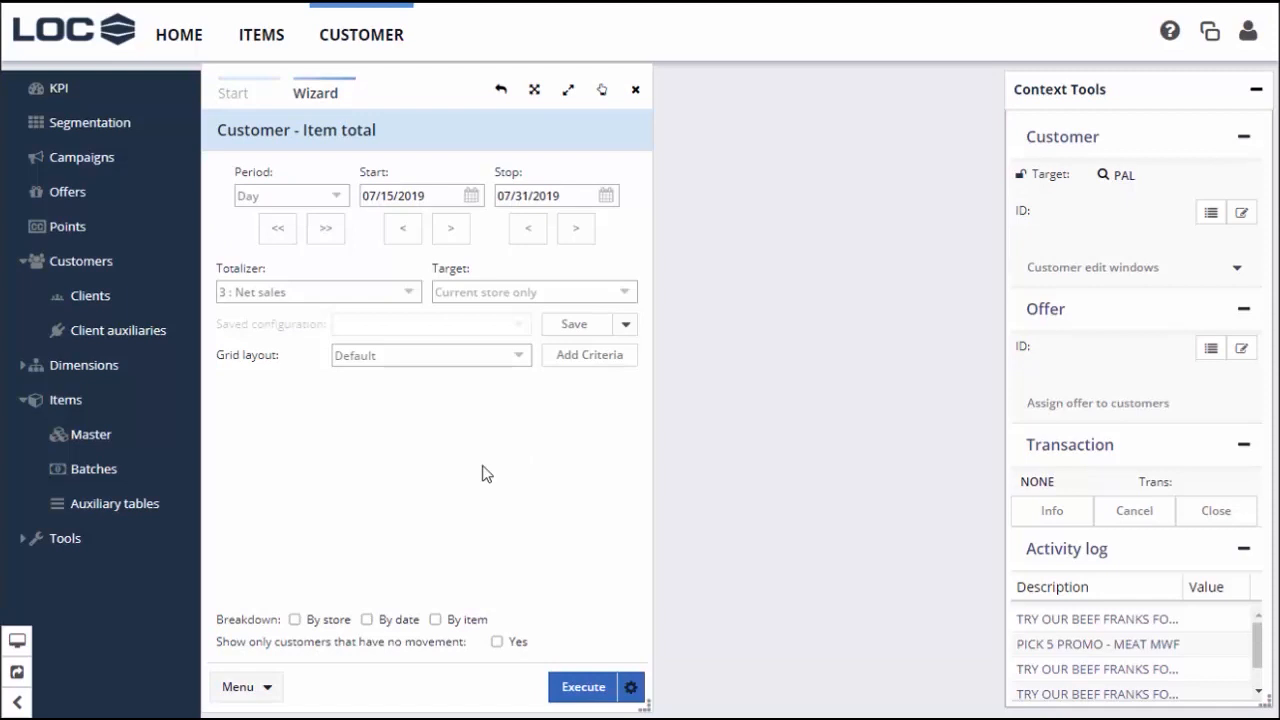
left_click(334, 195)
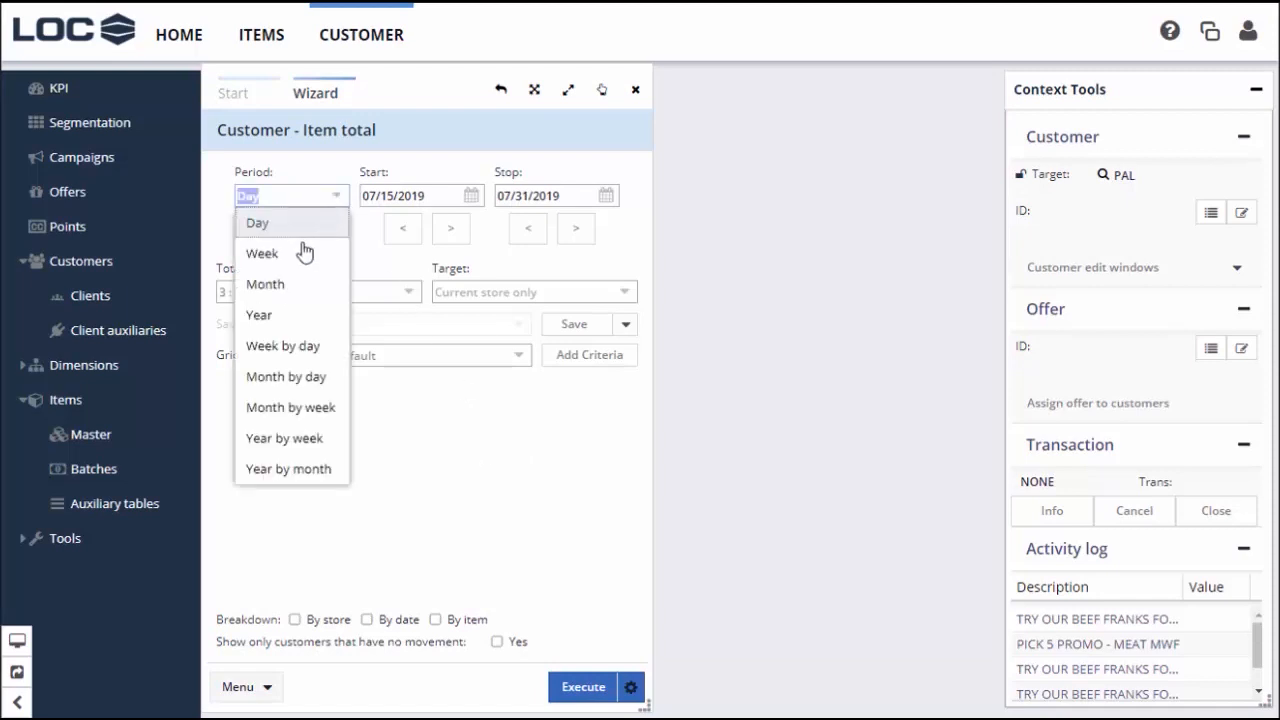
left_click(288, 284)
left_click(402, 229)
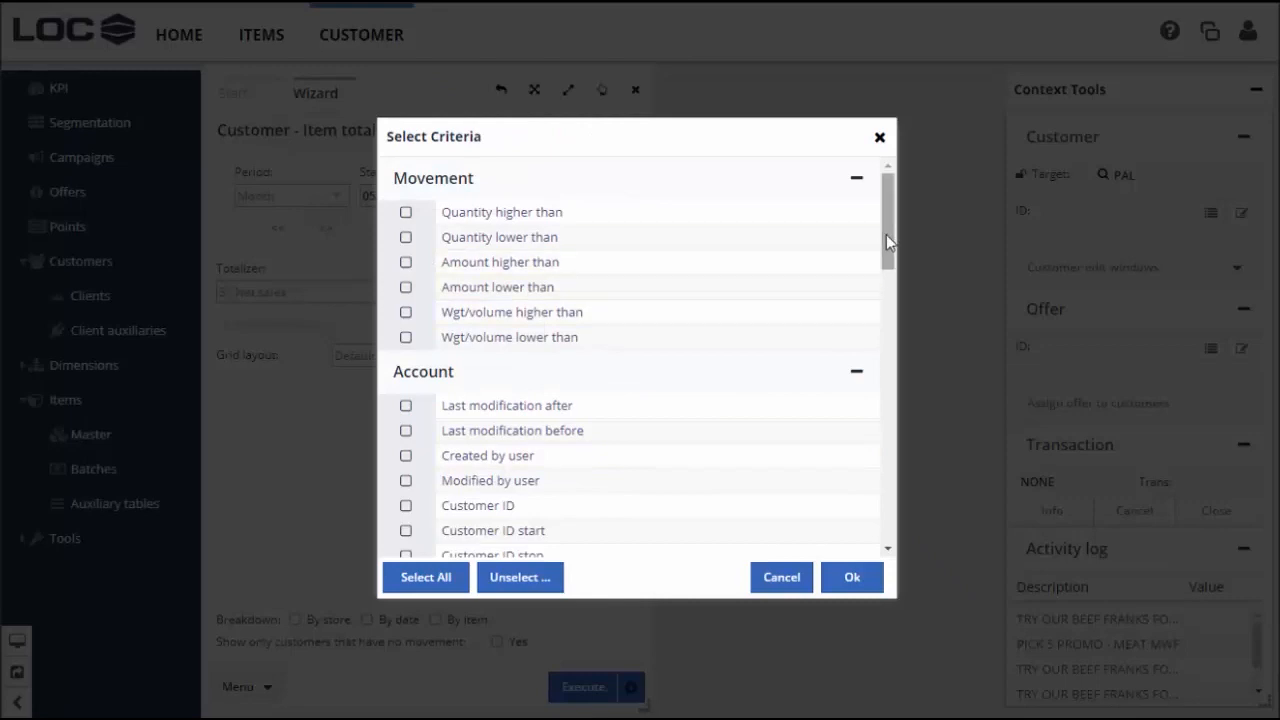
Add Item code start and Item code stop criteria to the report
left_click_drag(886, 234, 863, 500)
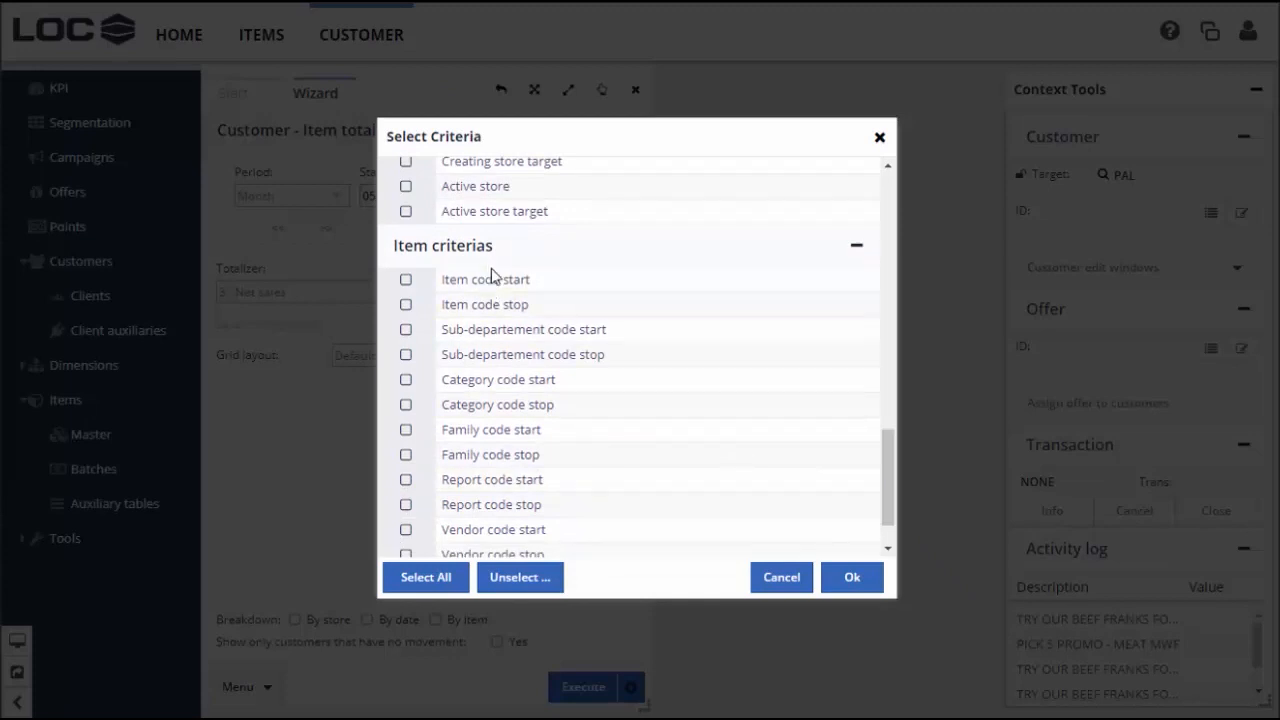
left_click(406, 283)
left_click(407, 306)
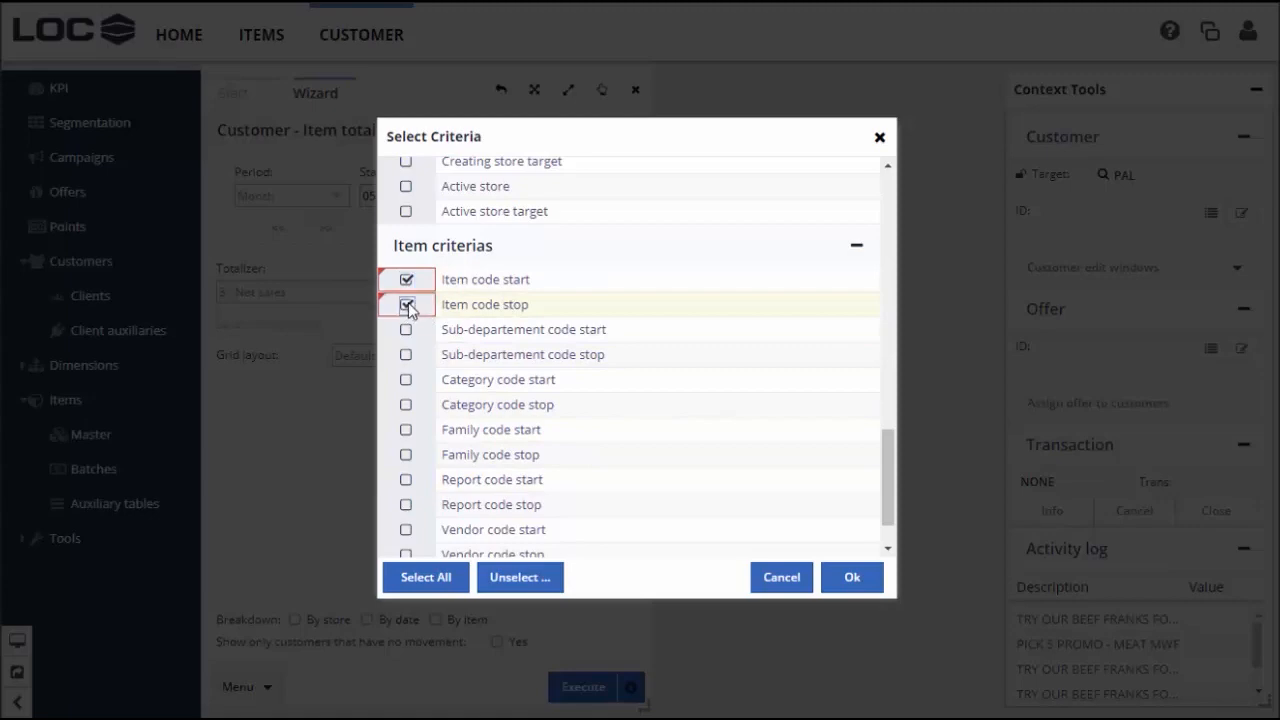
left_click(852, 577)
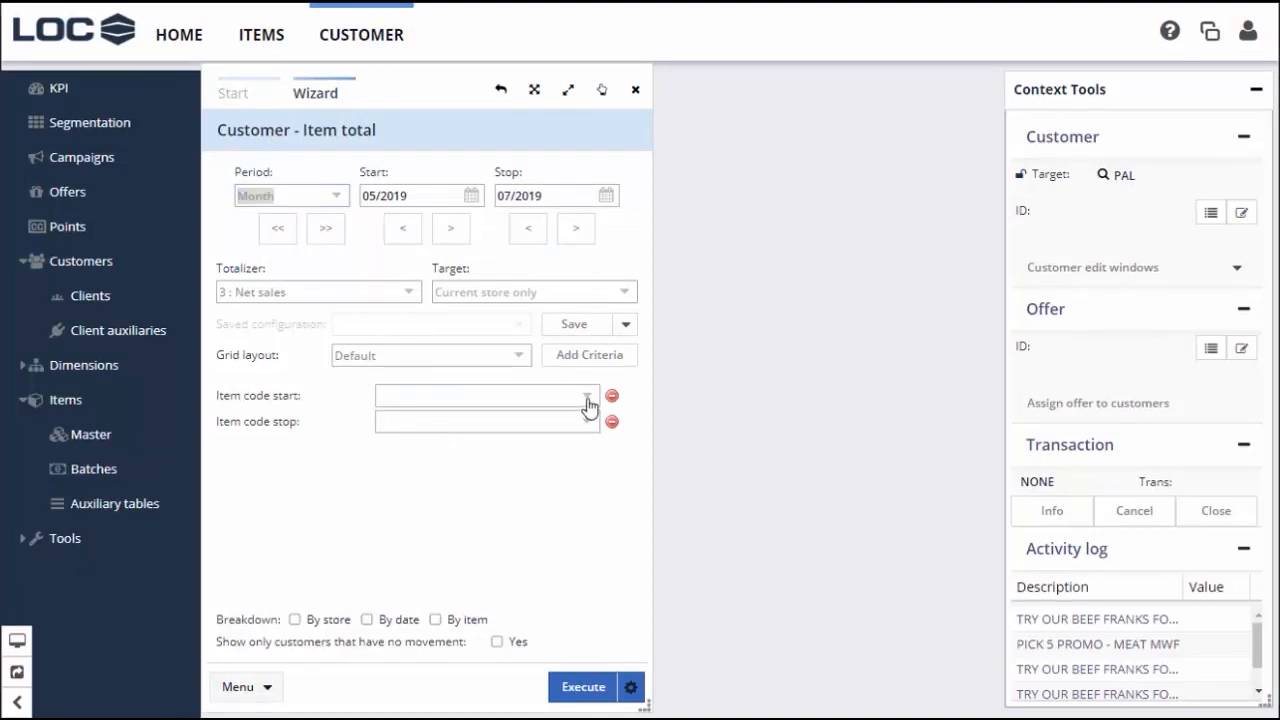
left_click(587, 400)
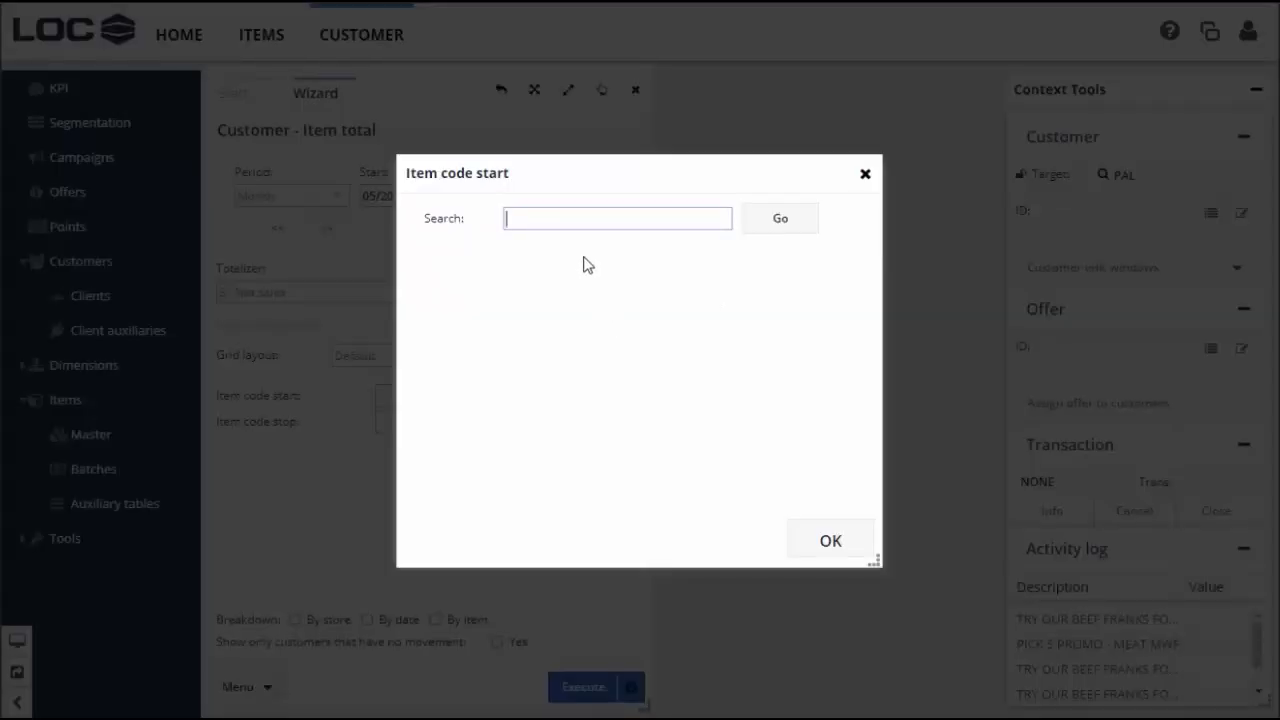
type("buns")
key("Tab")
key("Return")
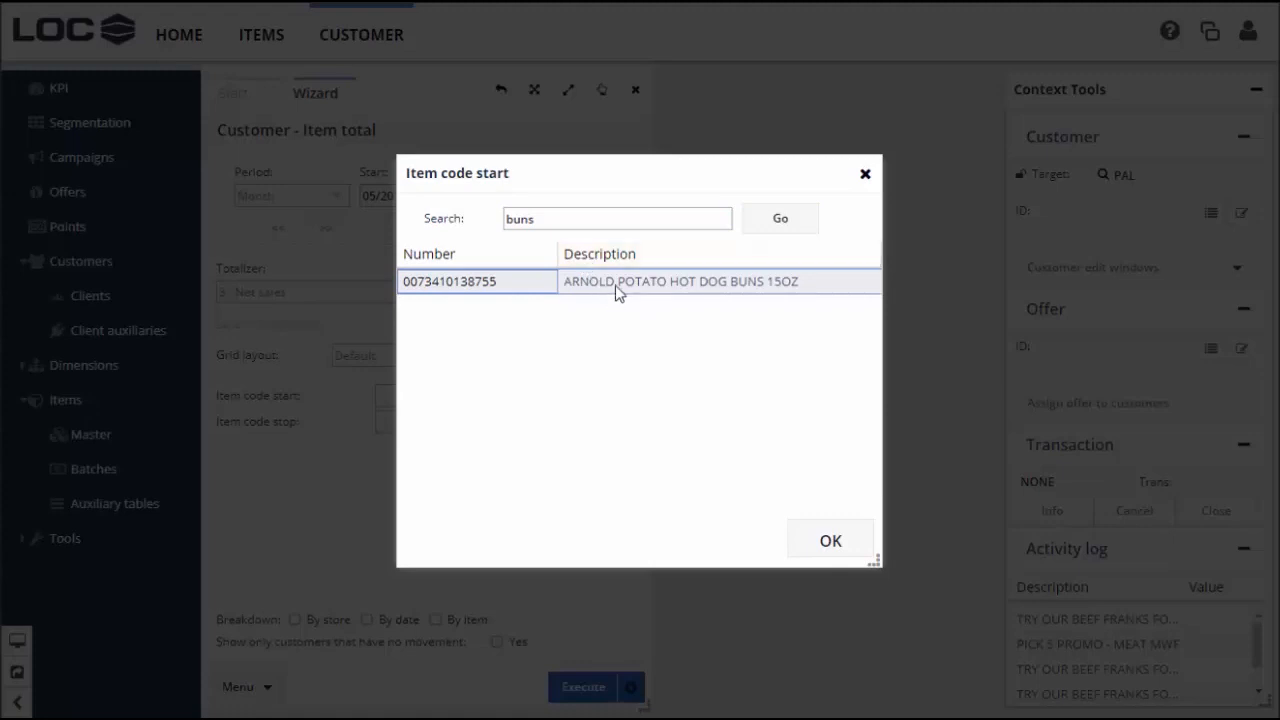
double_click(615, 285)
key("ctrl+c")
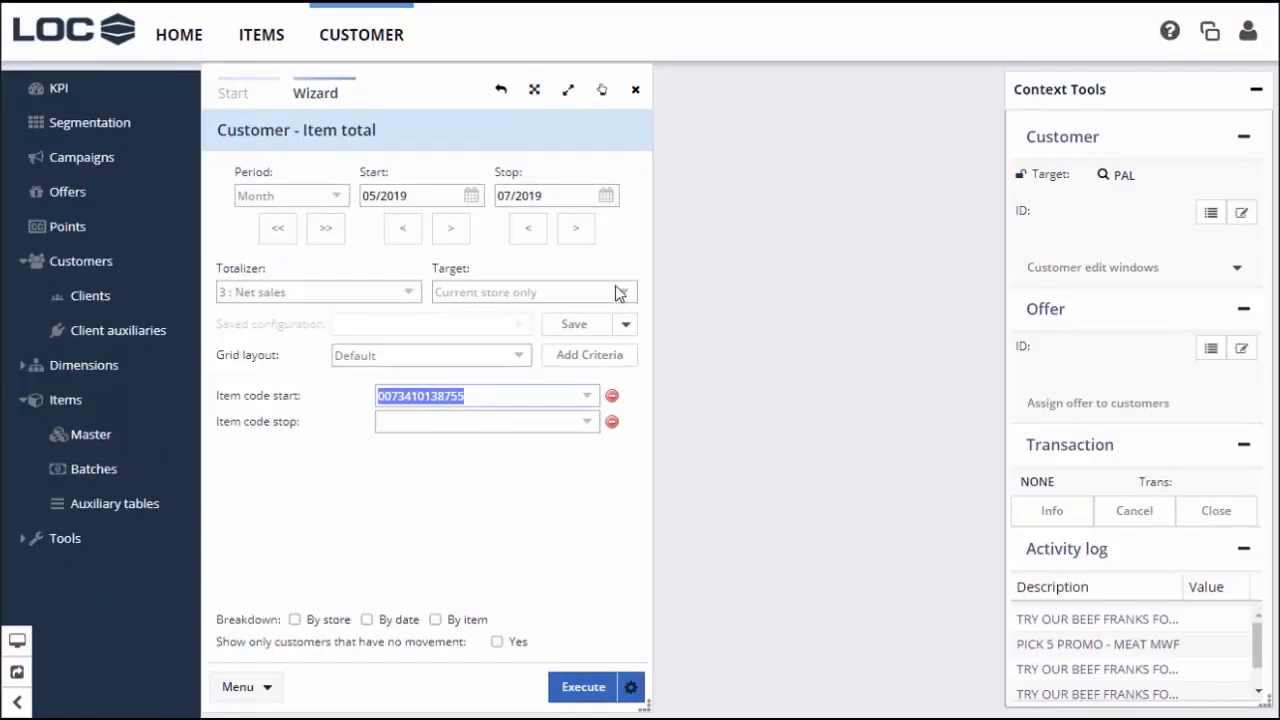
left_click(357, 409)
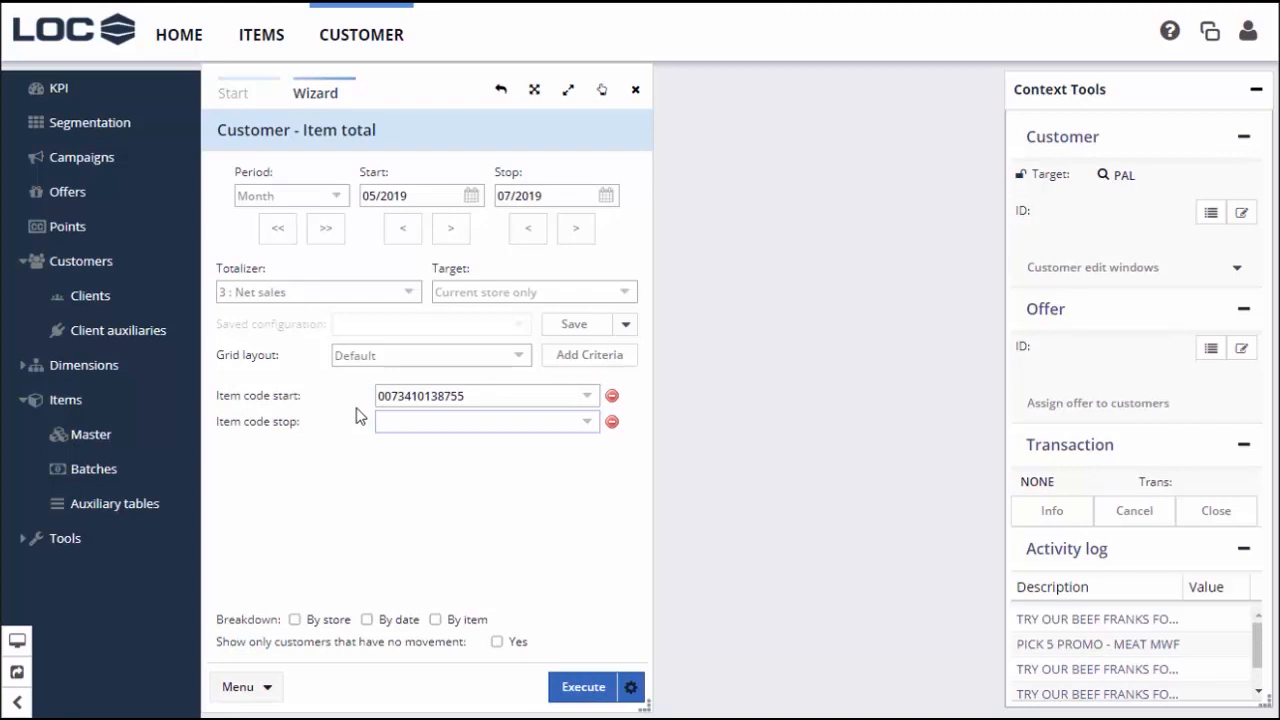
key("ctrl+v")
Break the results down by item and execute the report
left_click(434, 620)
left_click(433, 616)
left_click(436, 620)
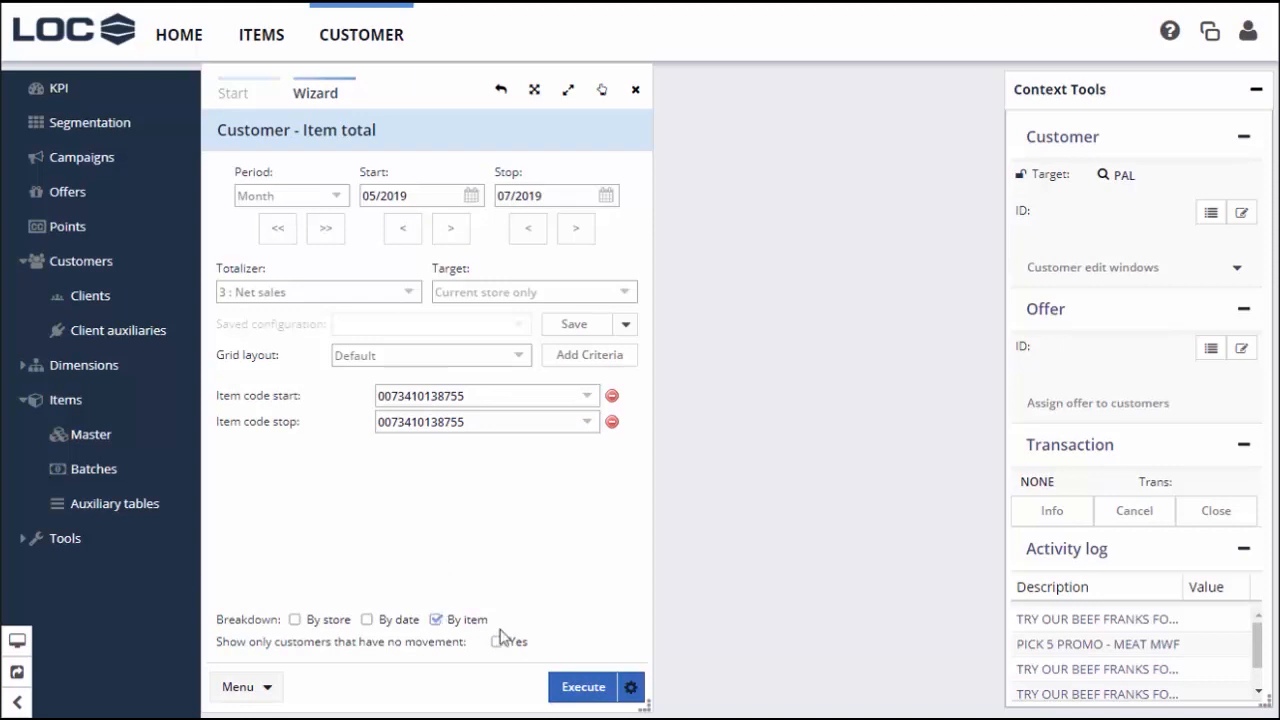
left_click(585, 687)
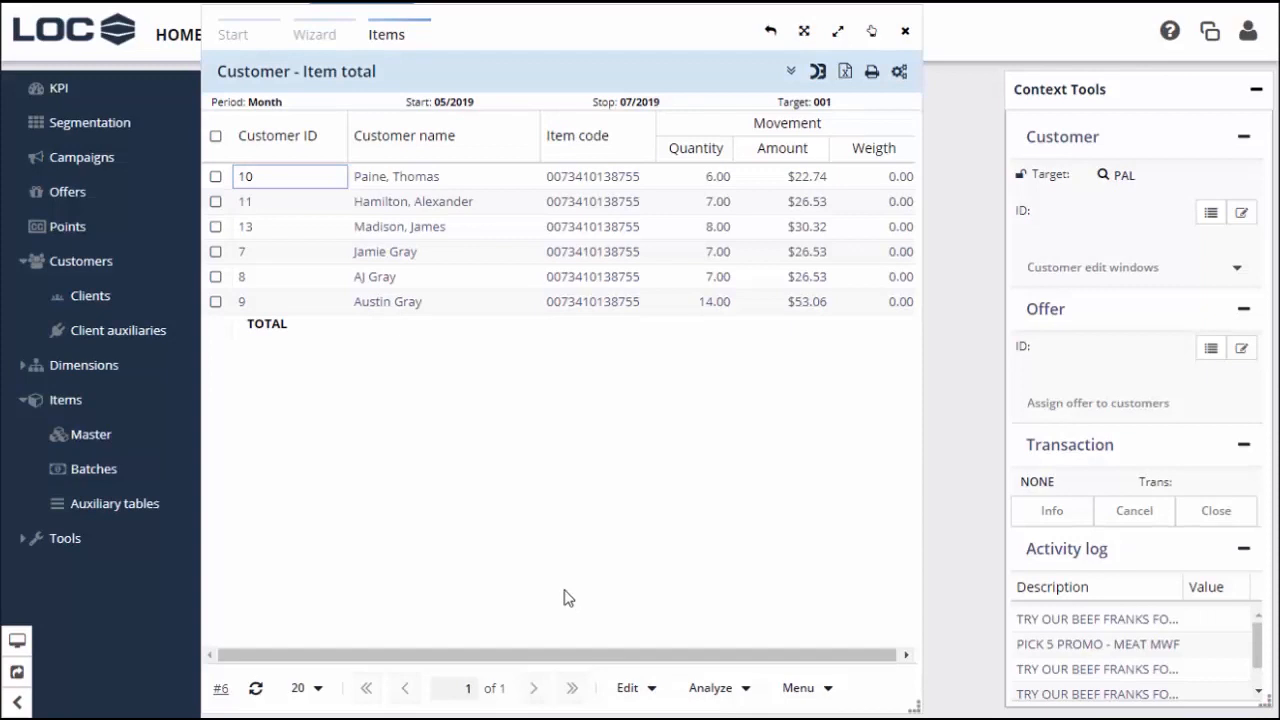
Add the Item description column to the buyers report
left_click(718, 552)
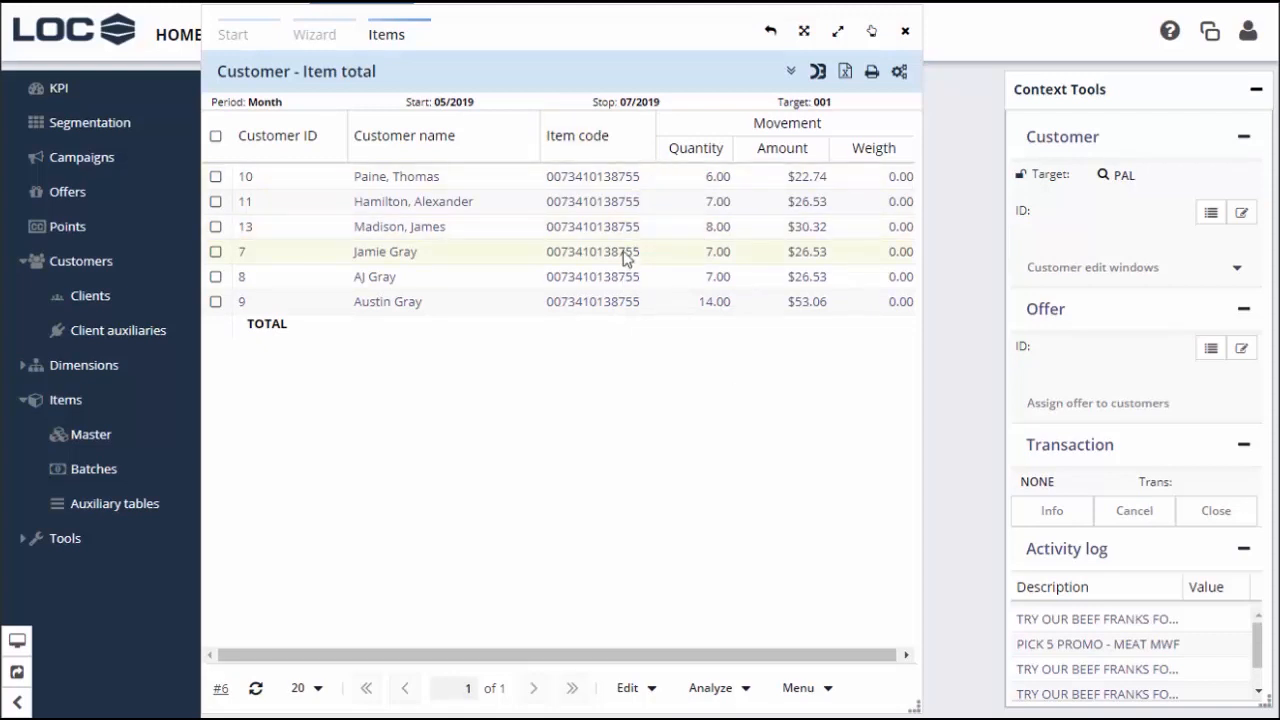
left_click(644, 138)
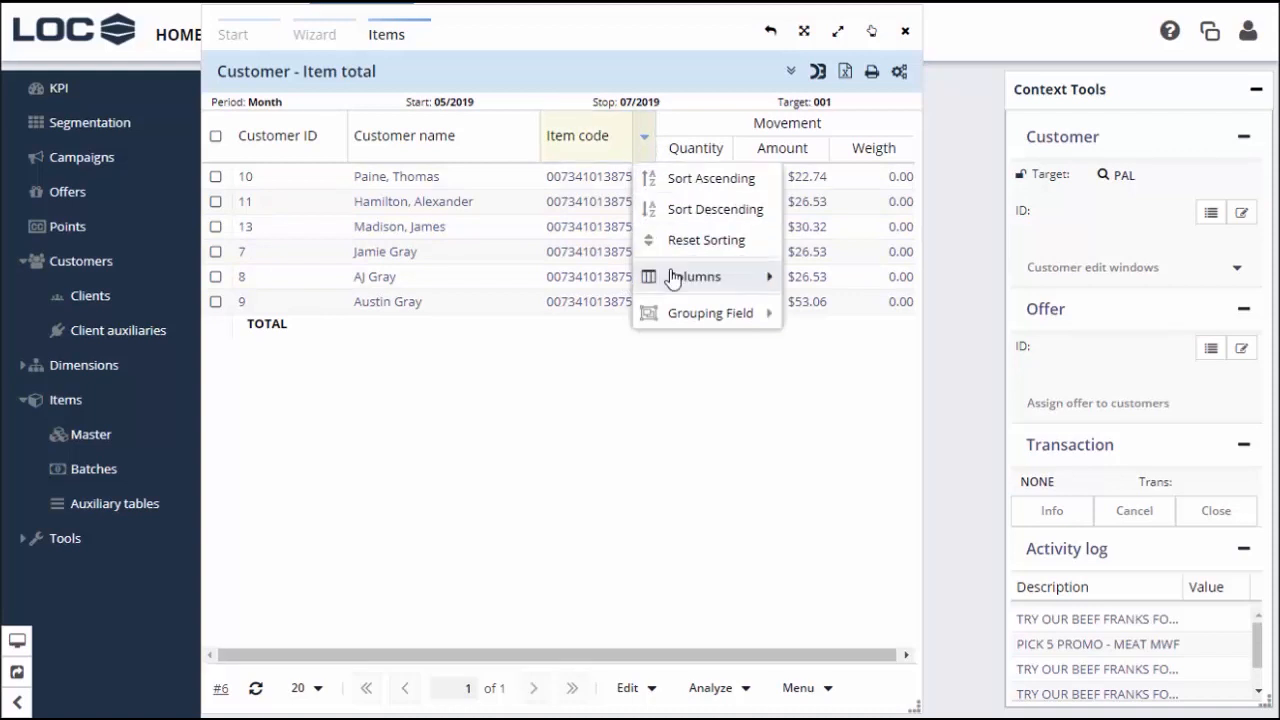
mouse_move(672, 283)
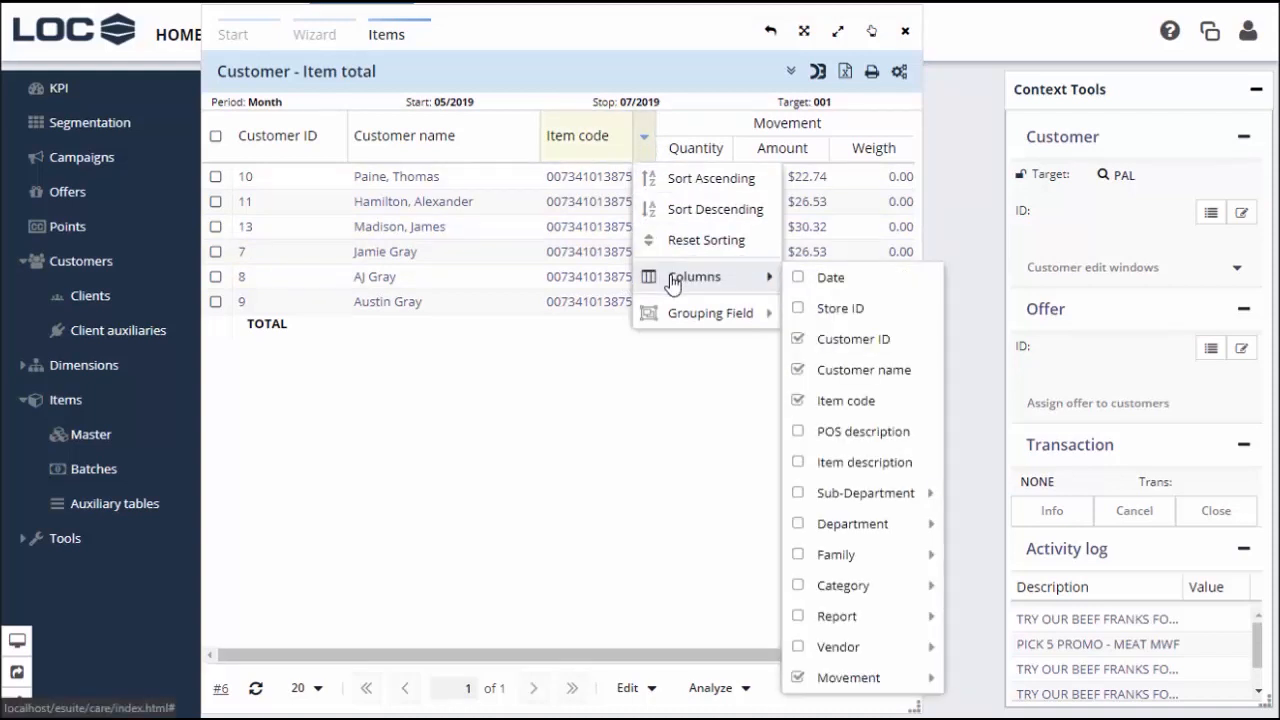
left_click(811, 466)
left_click(702, 477)
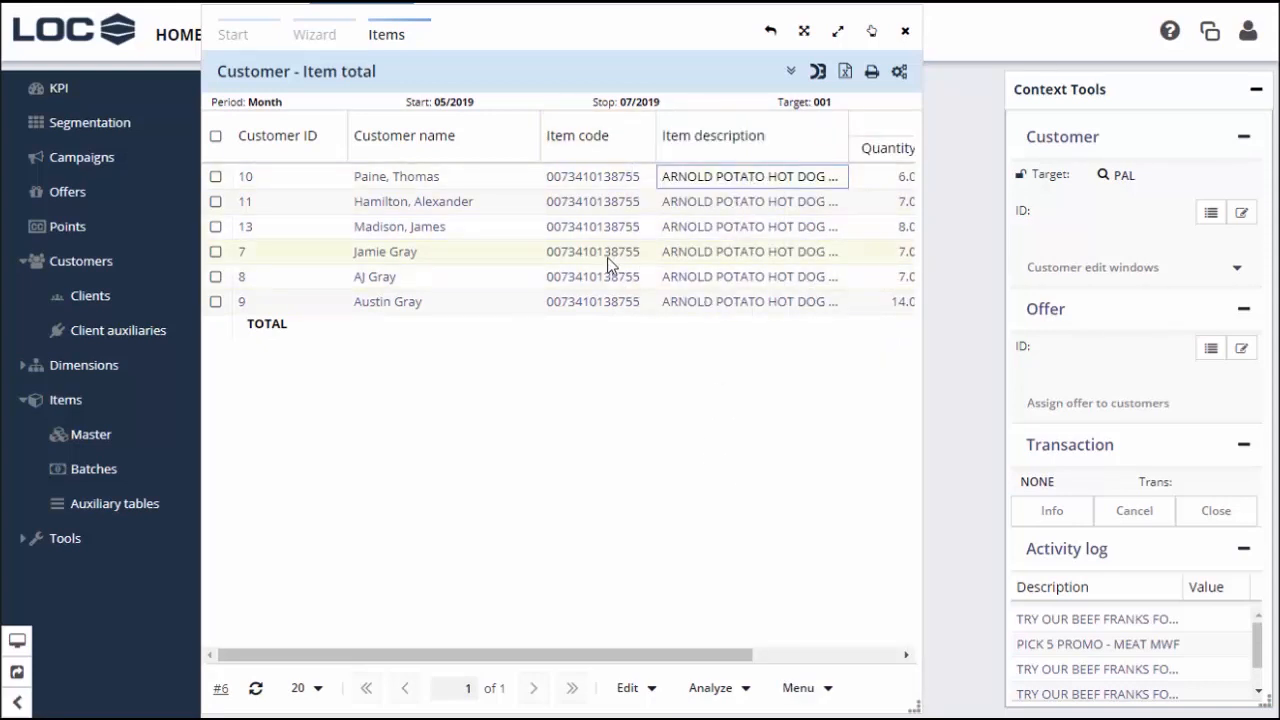
left_click_drag(654, 654, 823, 679)
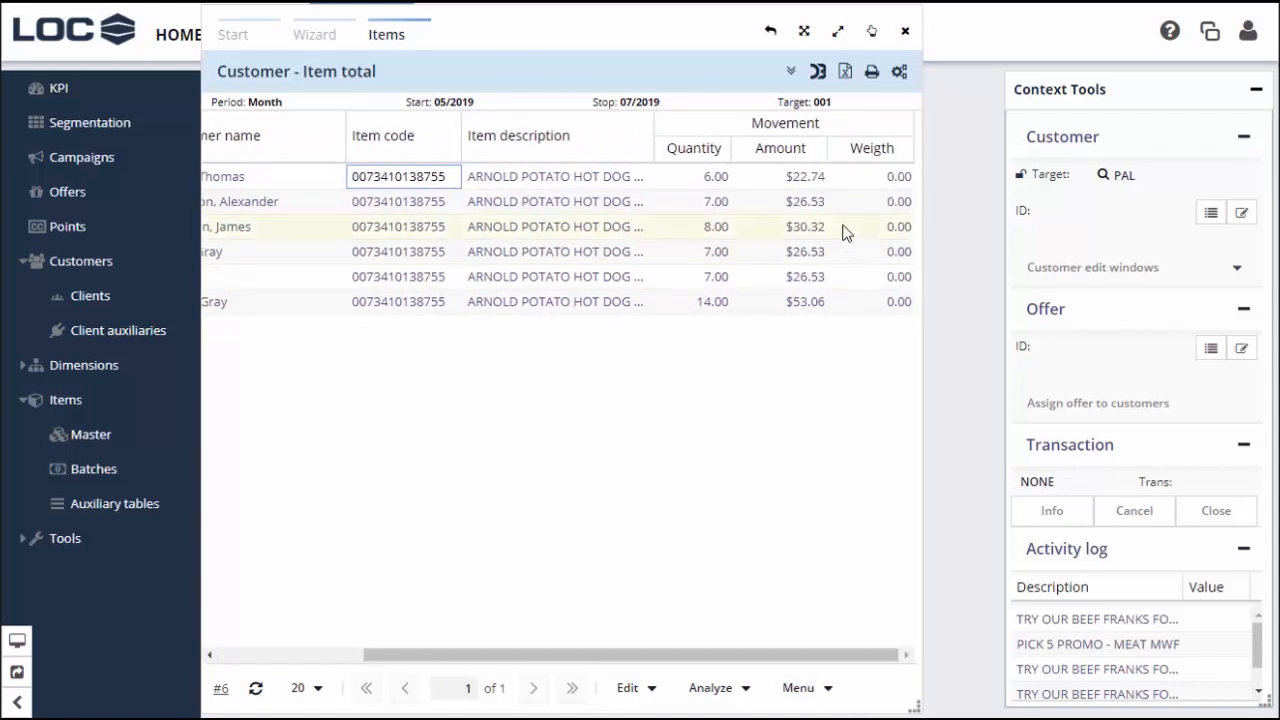
Remove the Weight column under Movement, leaving Quantity and Amount
left_click(901, 152)
mouse_move(911, 272)
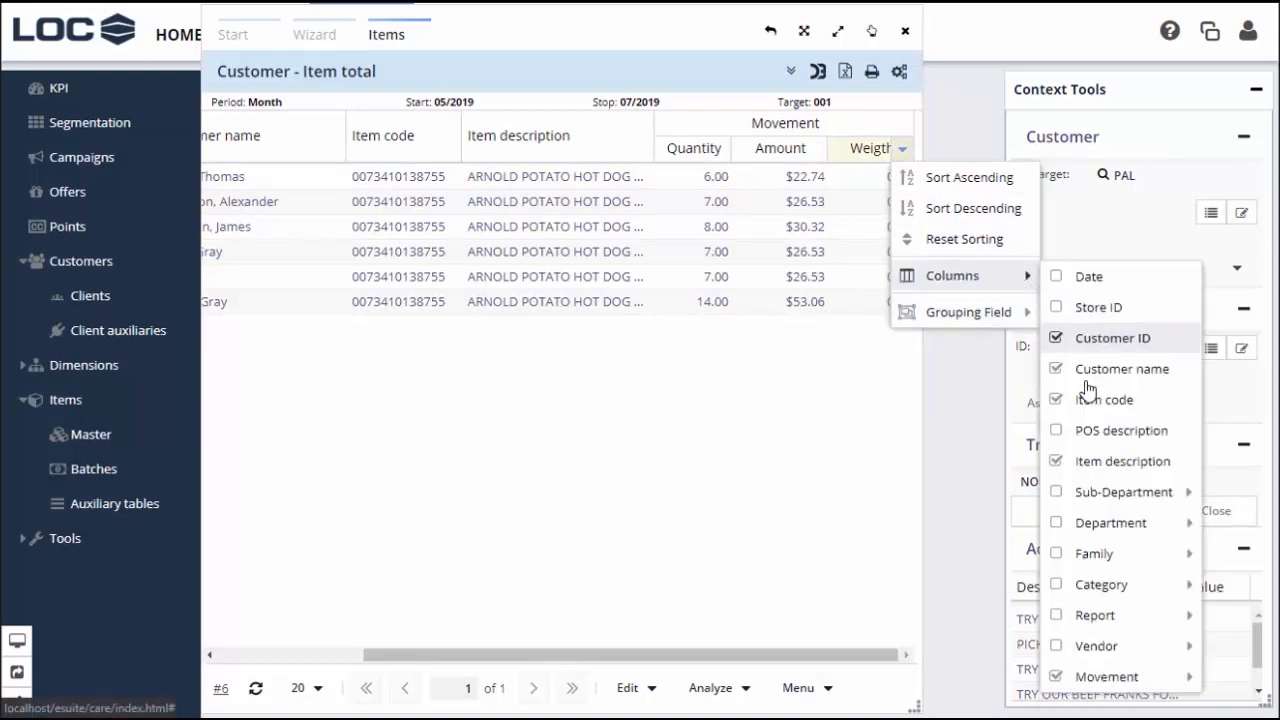
mouse_move(1112, 684)
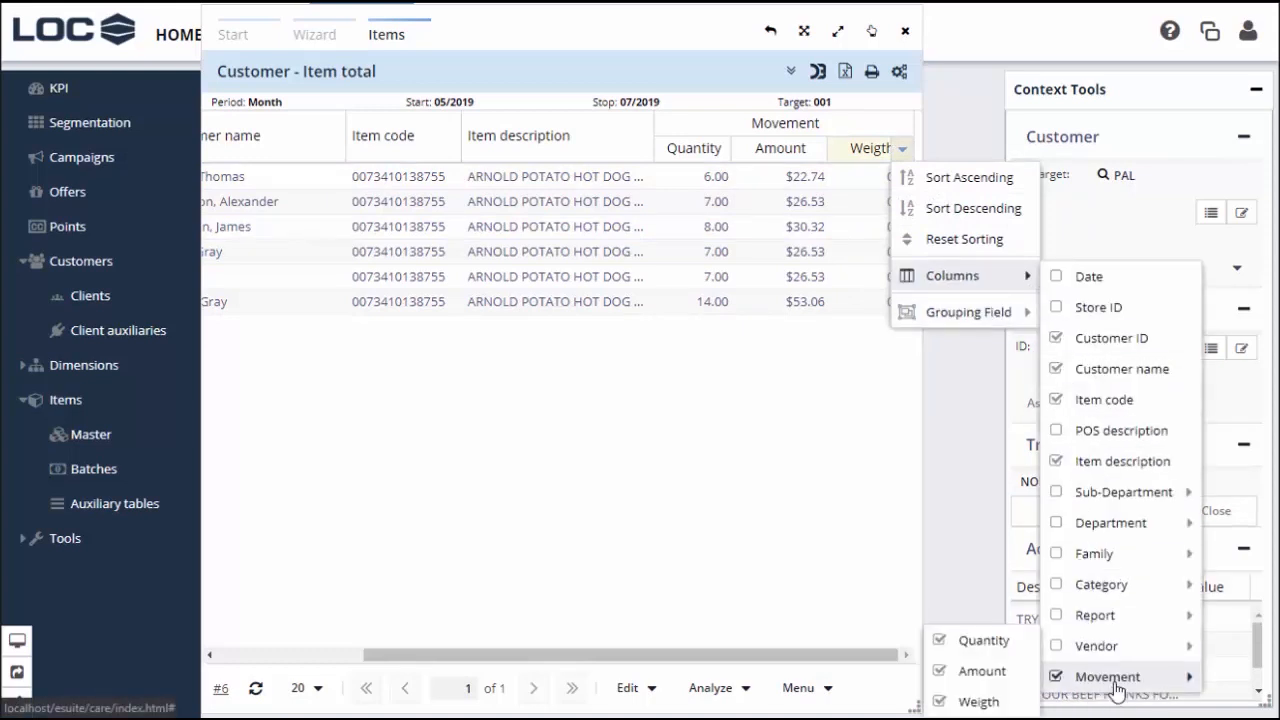
left_click(980, 703)
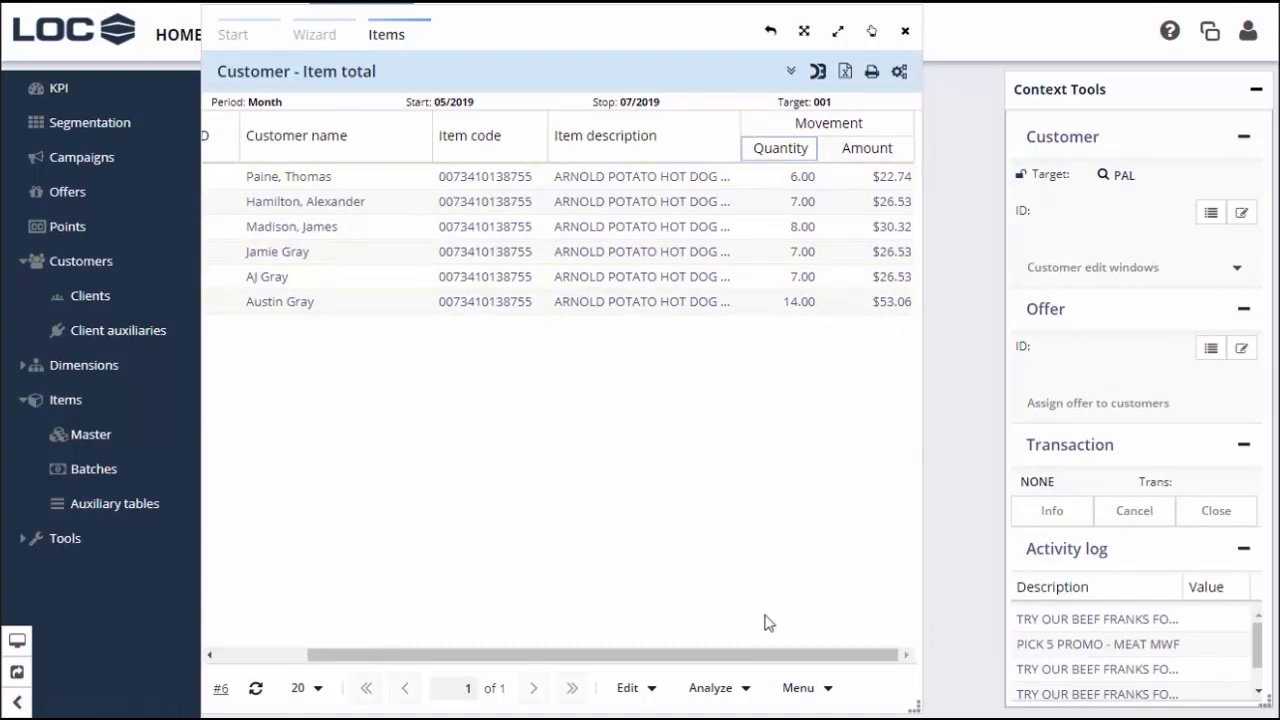
mouse_move(779, 660)
left_mouse_down()
mouse_move(686, 663)
mouse_move(786, 656)
left_mouse_up()
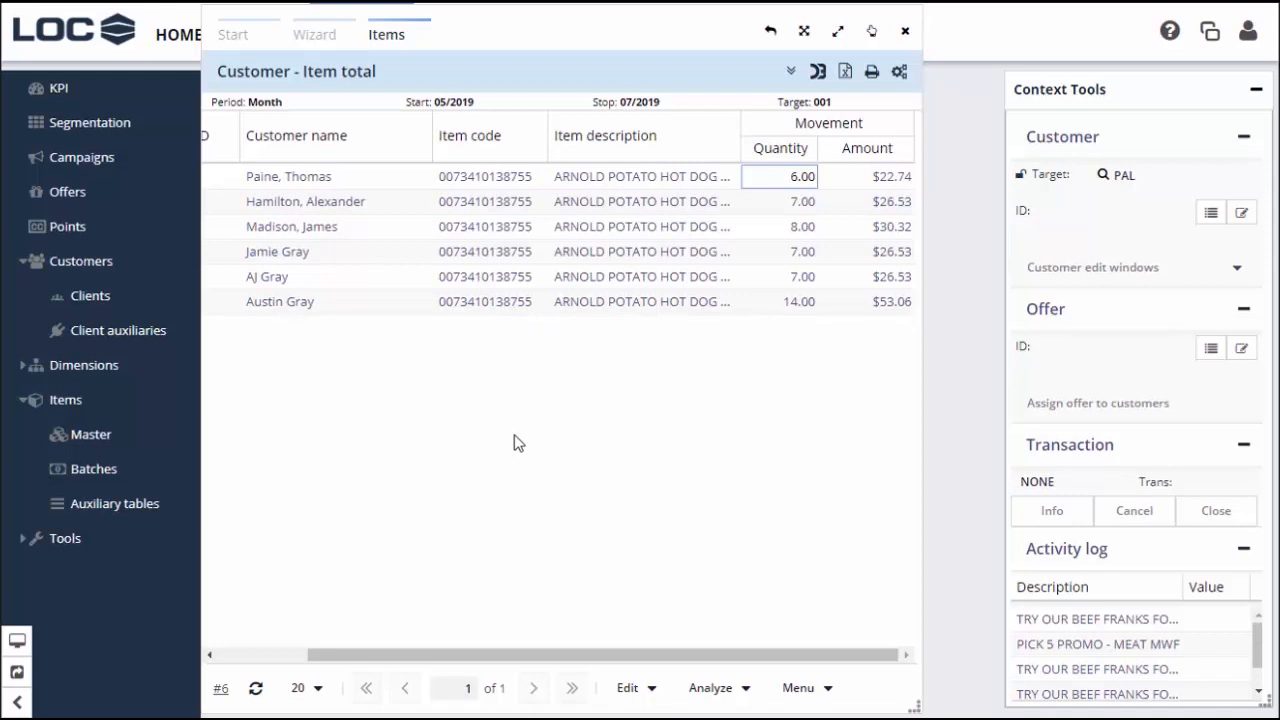
scroll(540, 460, "left", 3)
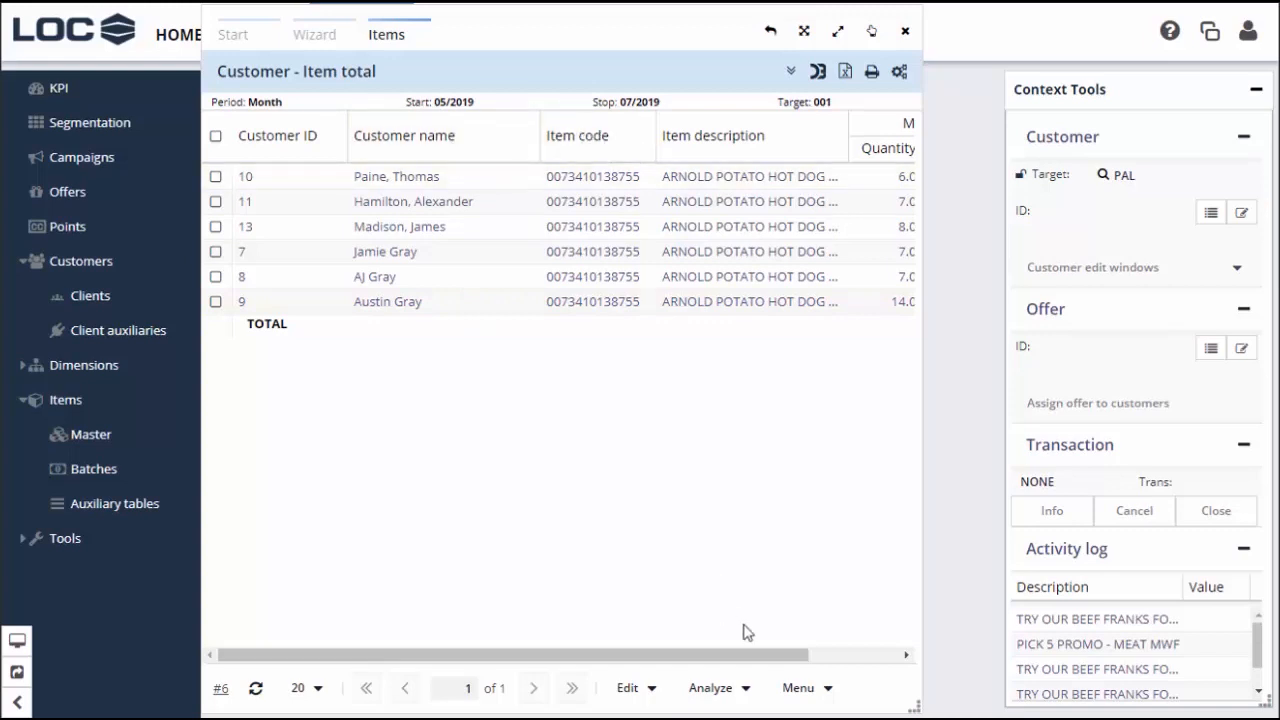
Start a sub query on the current customers and choose Item Totals as its type
left_click(809, 690)
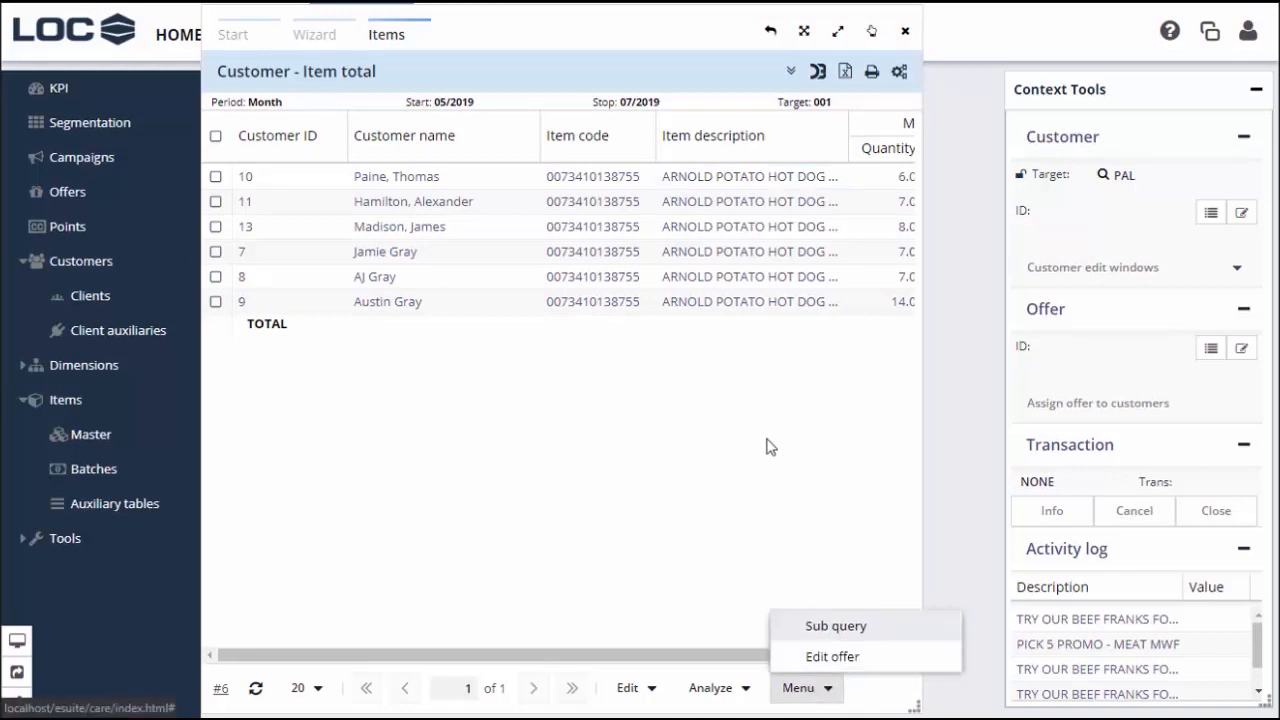
left_click(826, 628)
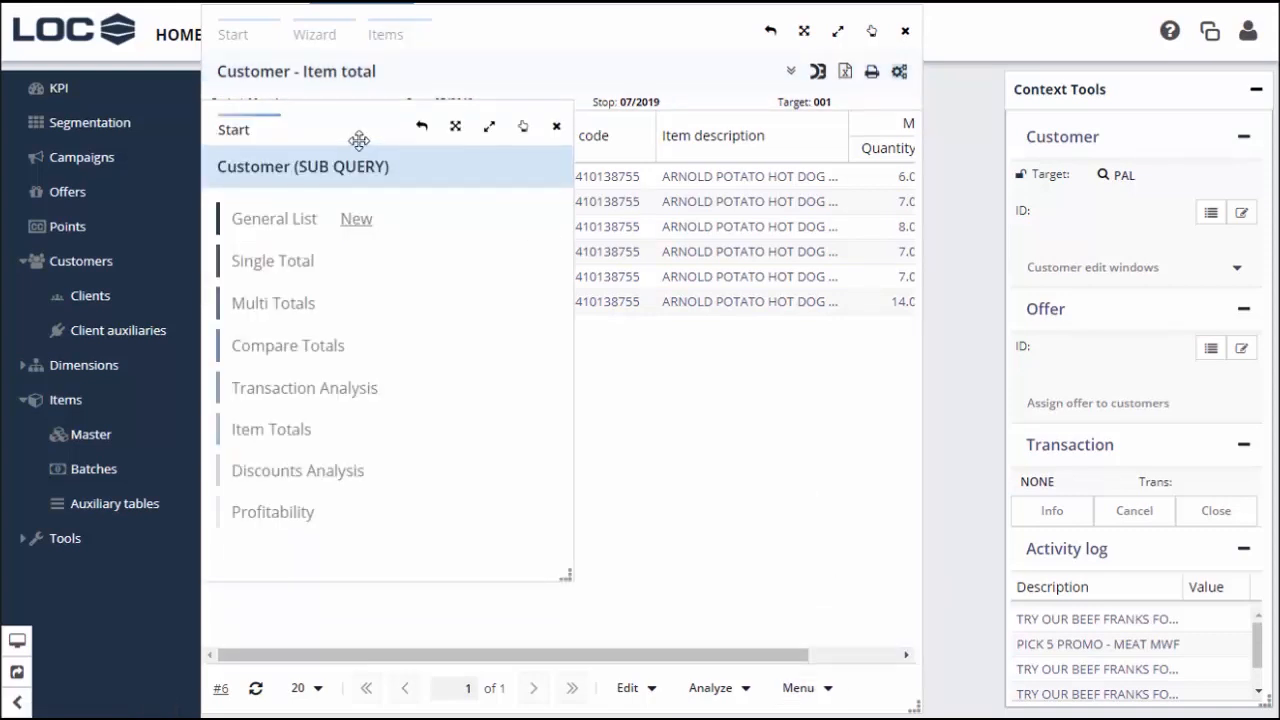
left_click_drag(391, 139, 633, 182)
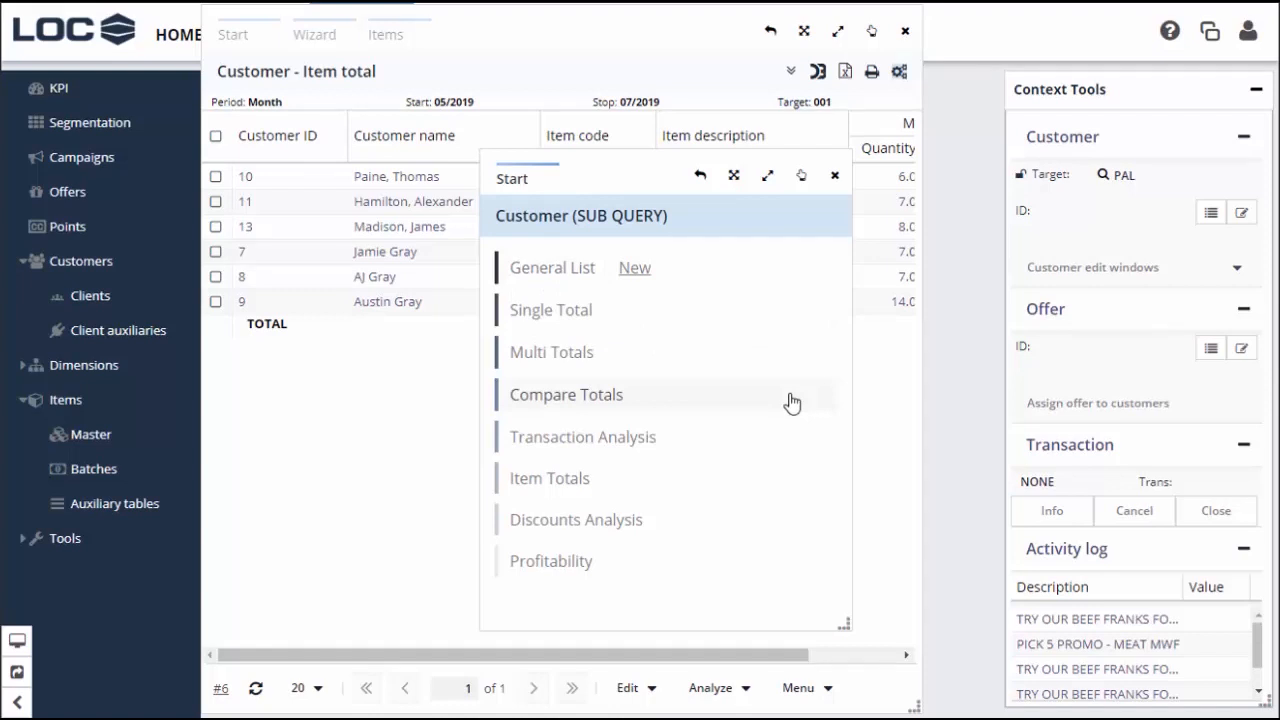
left_click(550, 479)
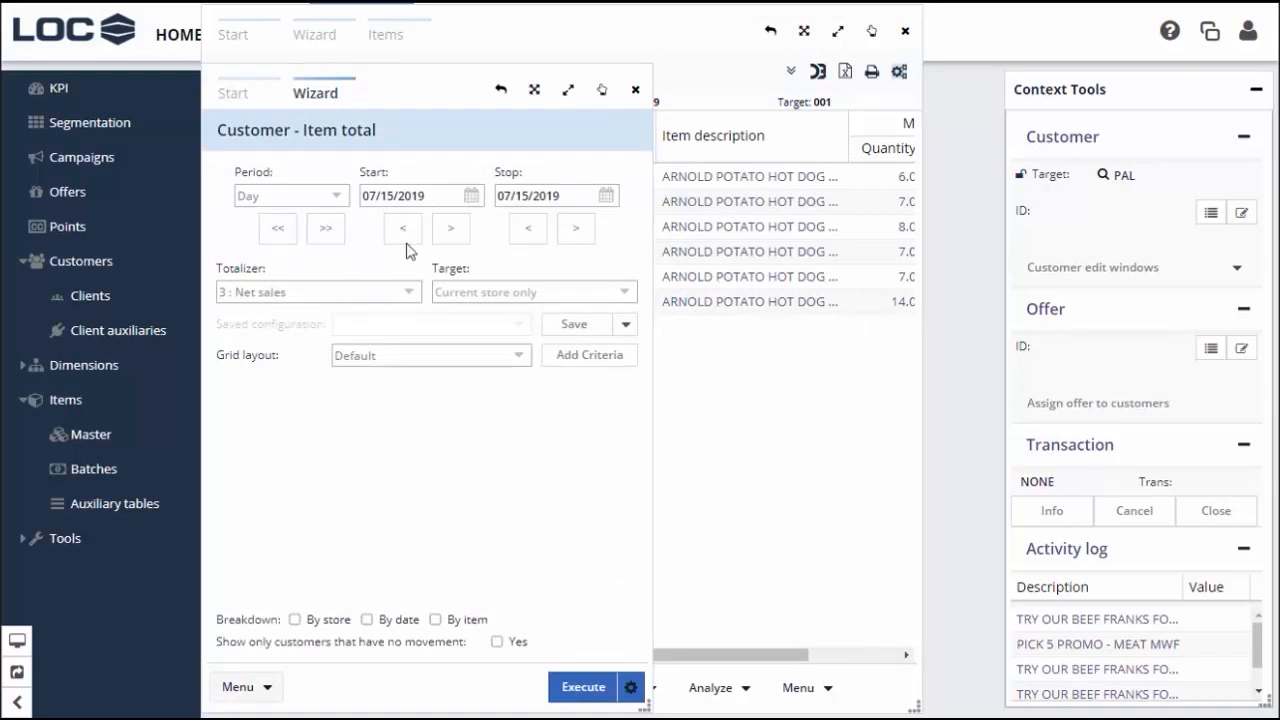
Set the sub query to monthly from 05/2019 with item code start and stop criteria
left_click(330, 204)
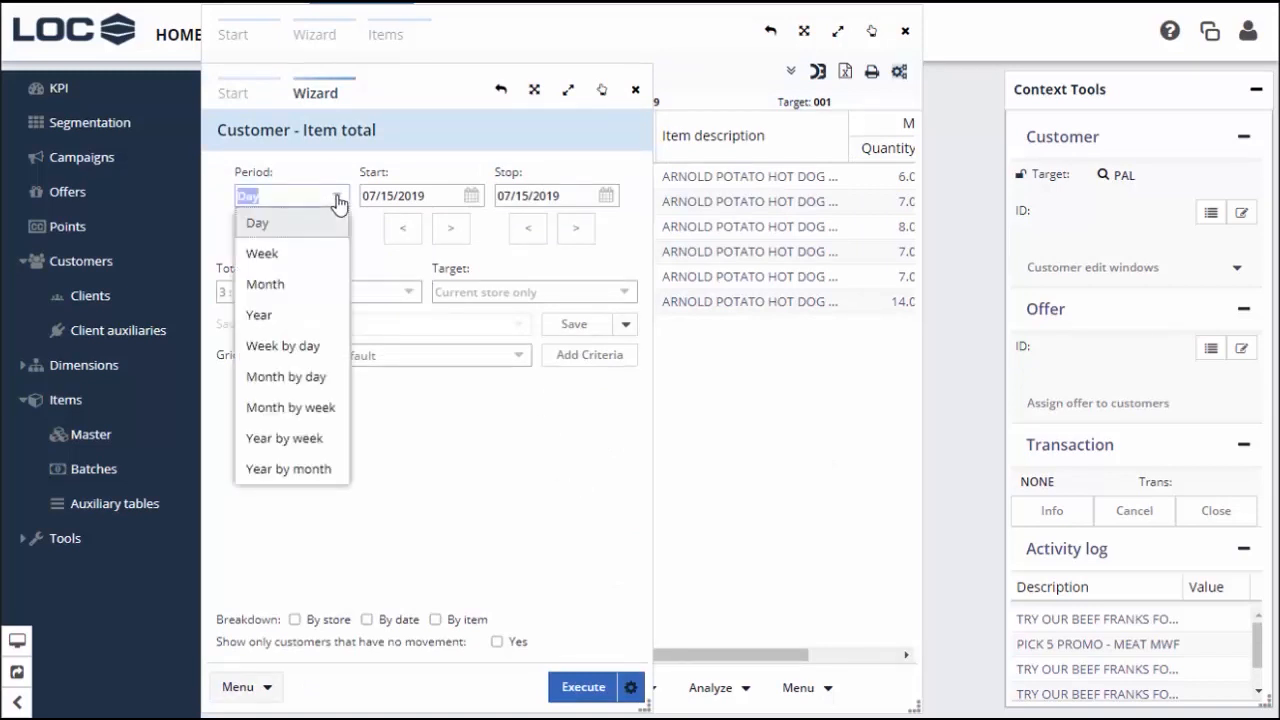
left_click(294, 281)
left_click(402, 232)
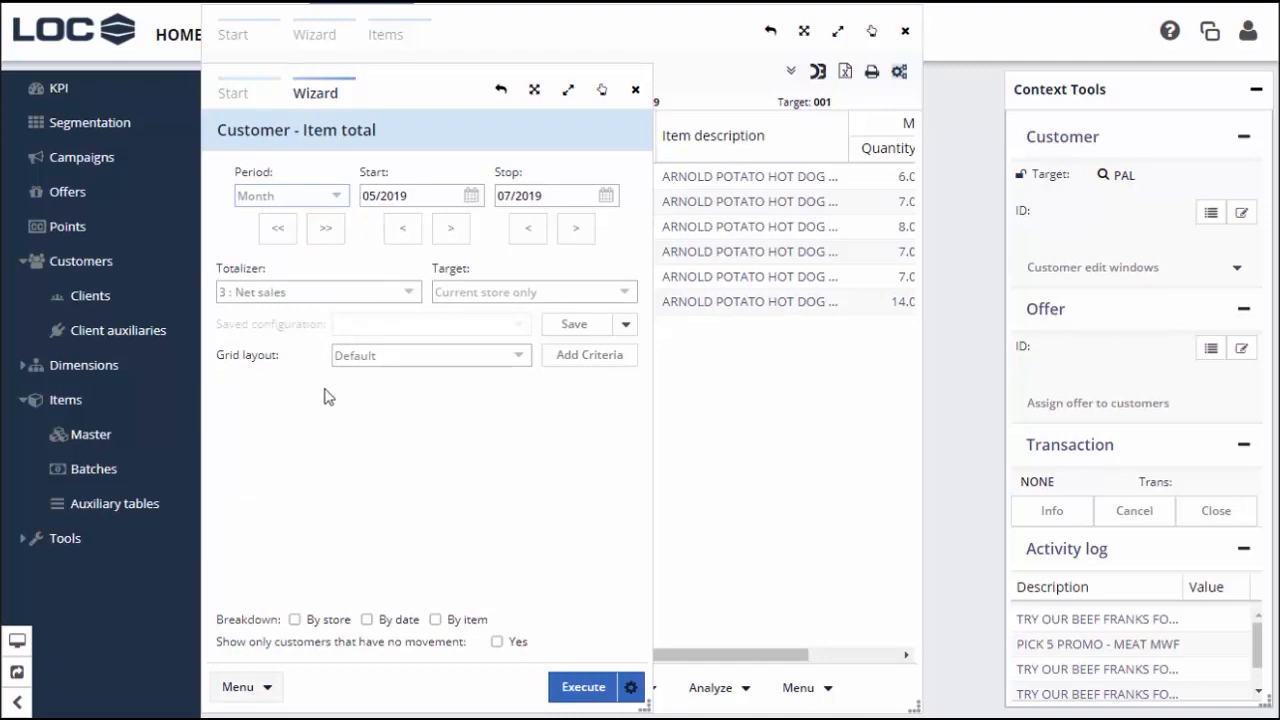
left_click(563, 358)
left_click_drag(883, 251, 880, 519)
left_click(406, 263)
left_click(406, 288)
left_click(849, 577)
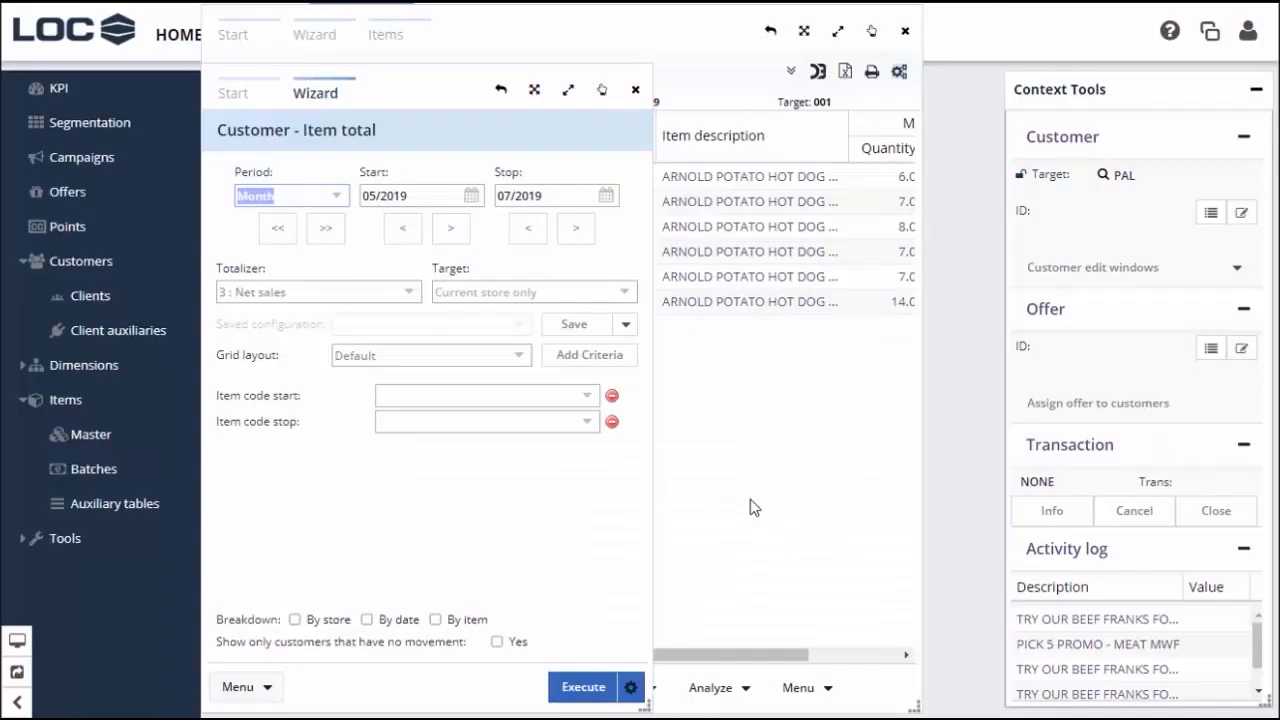
left_click(587, 400)
type("franks")
key("Tab")
key("Return")
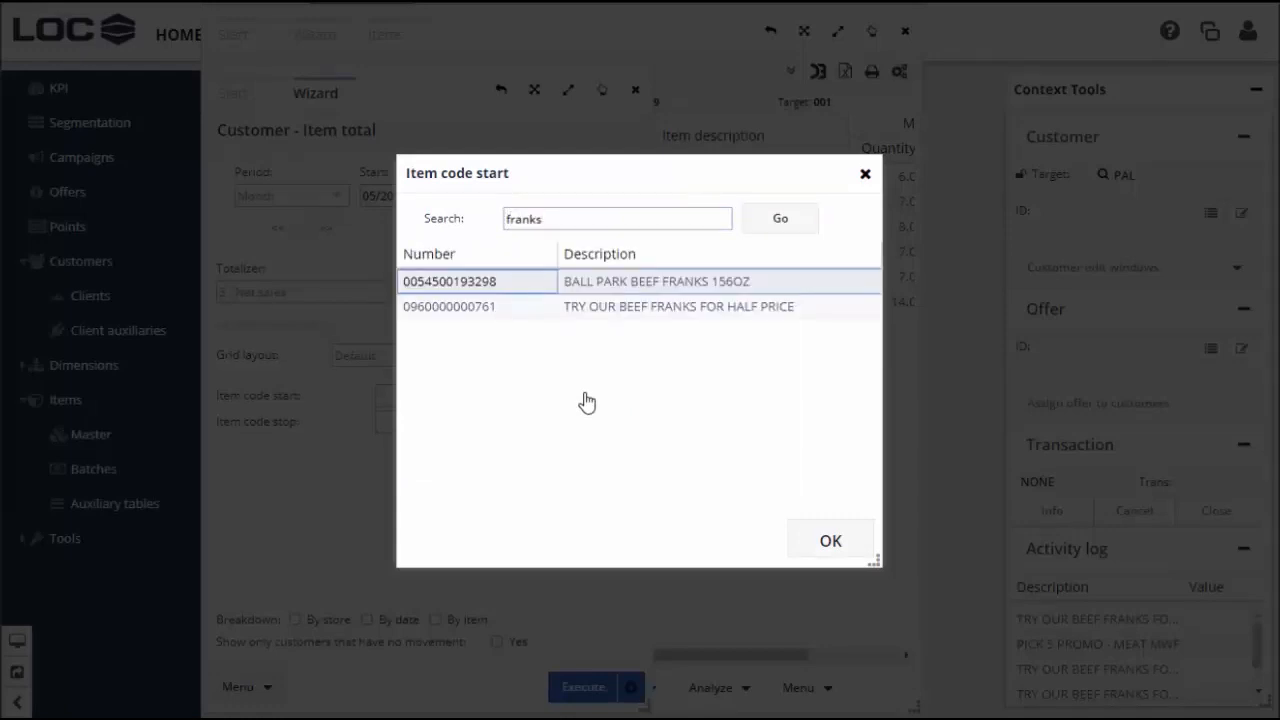
double_click(619, 287)
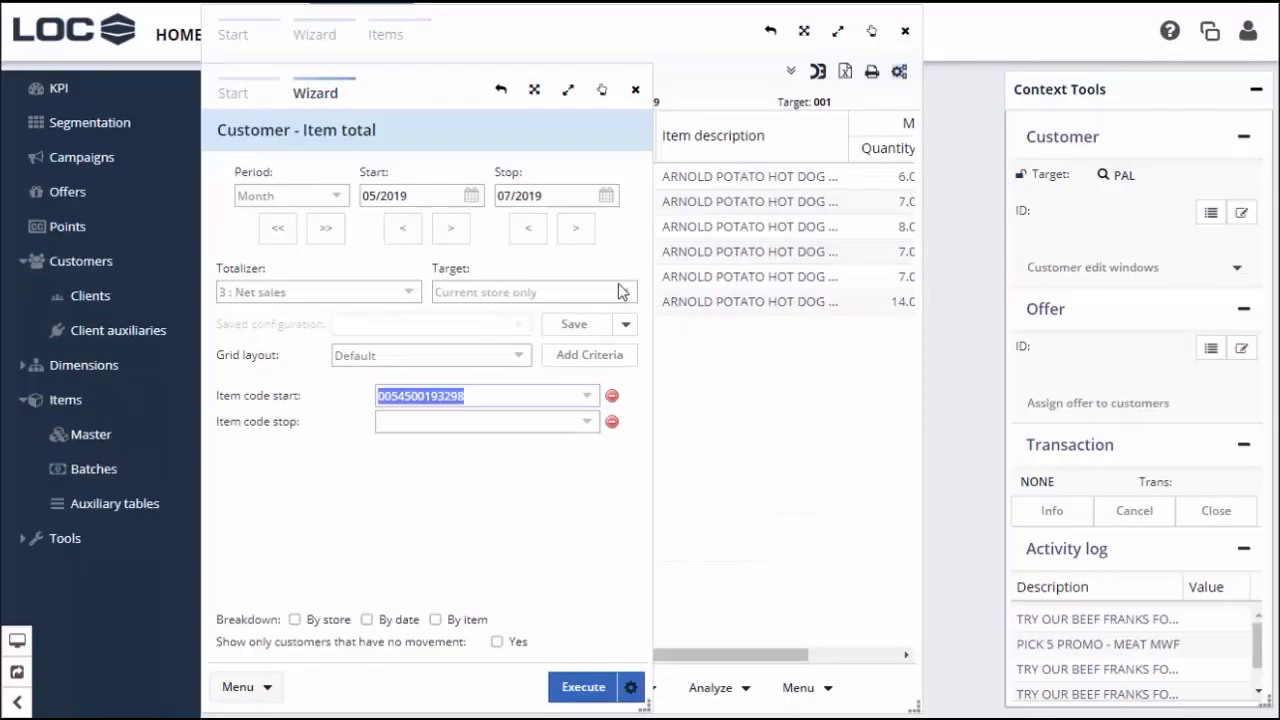
key("ctrl+c")
key("Tab")
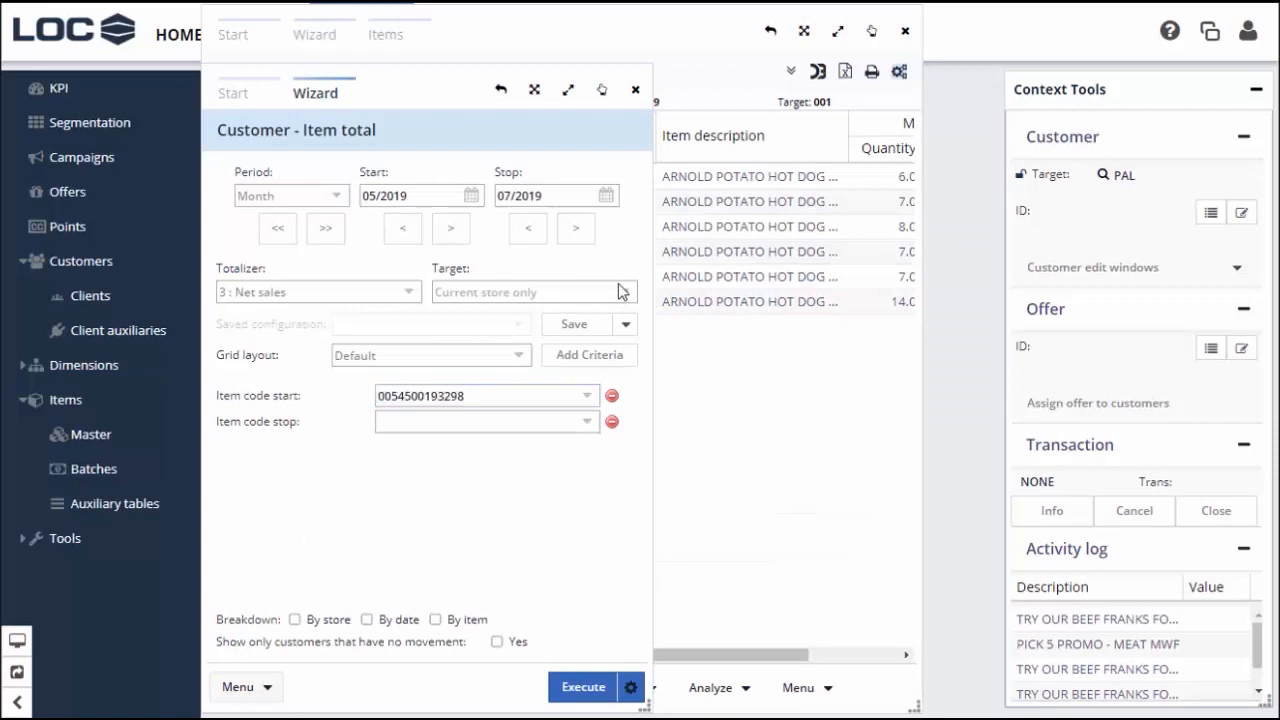
key("ctrl+v")
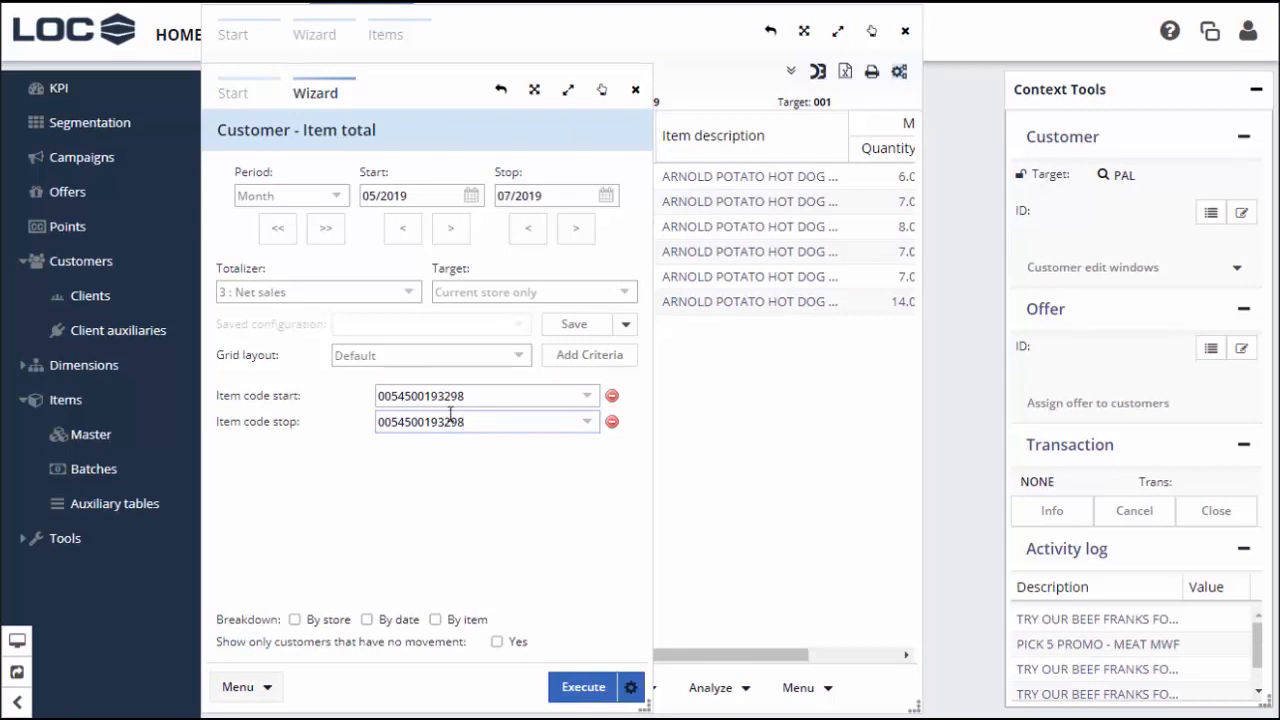
left_click(436, 620)
left_click(497, 642)
Execute the franks sub query and place its results beside the original customer list
left_click(583, 686)
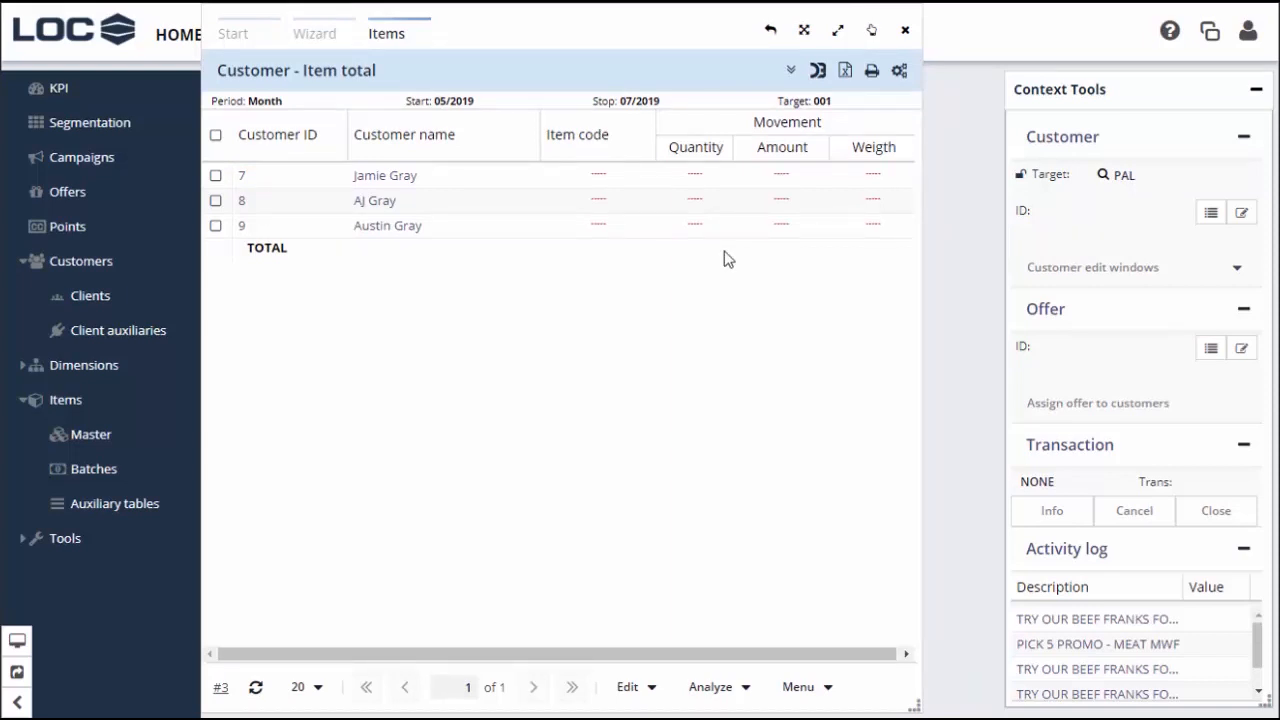
left_click_drag(460, 31, 840, 77)
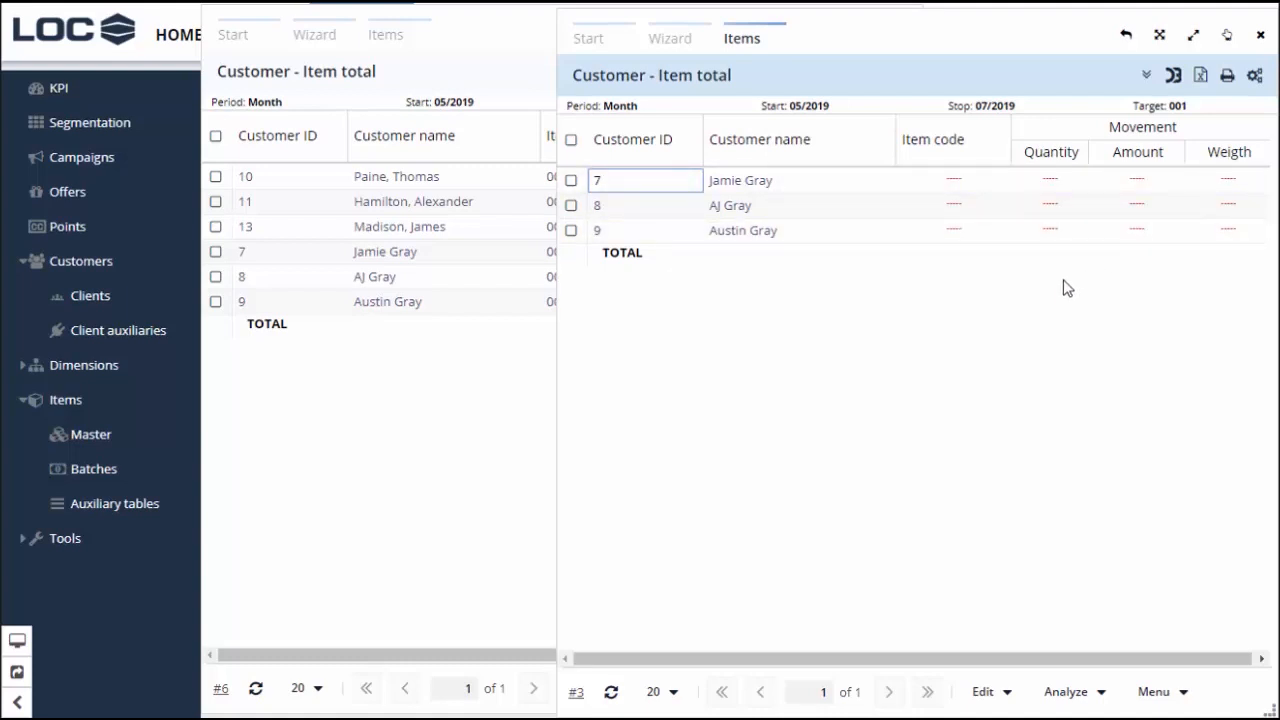
left_click(943, 366)
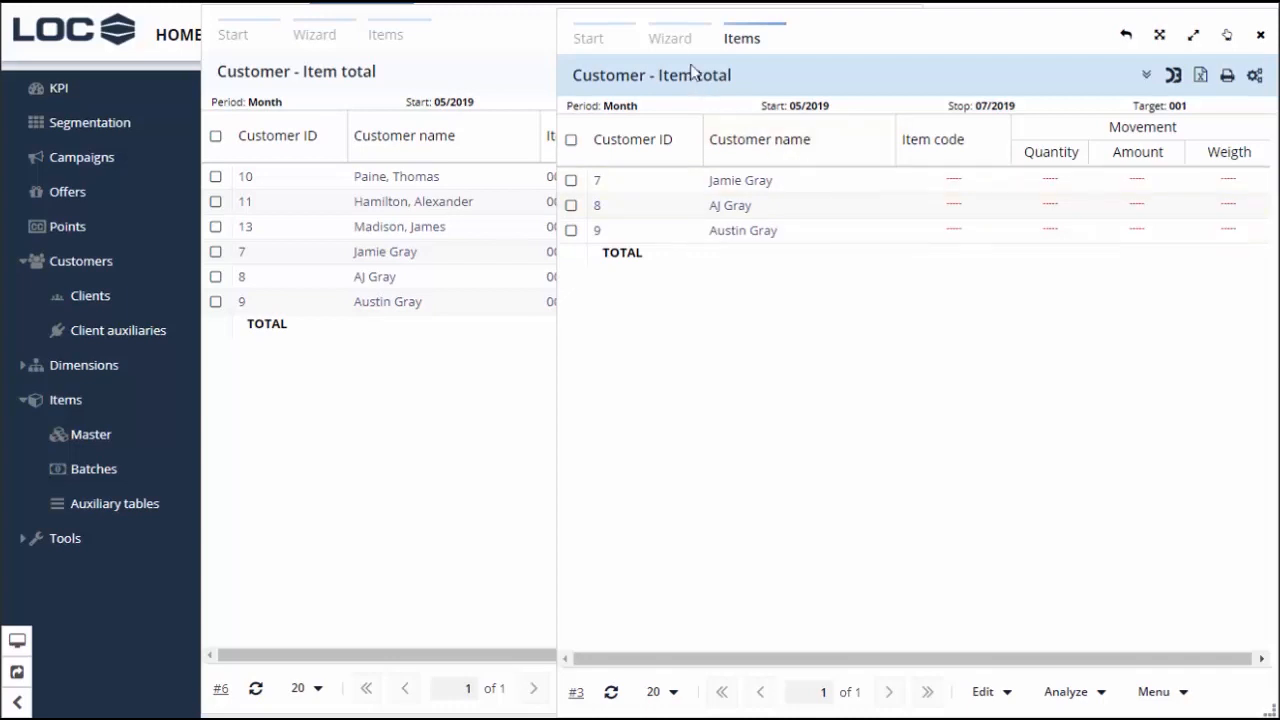
left_click(672, 42)
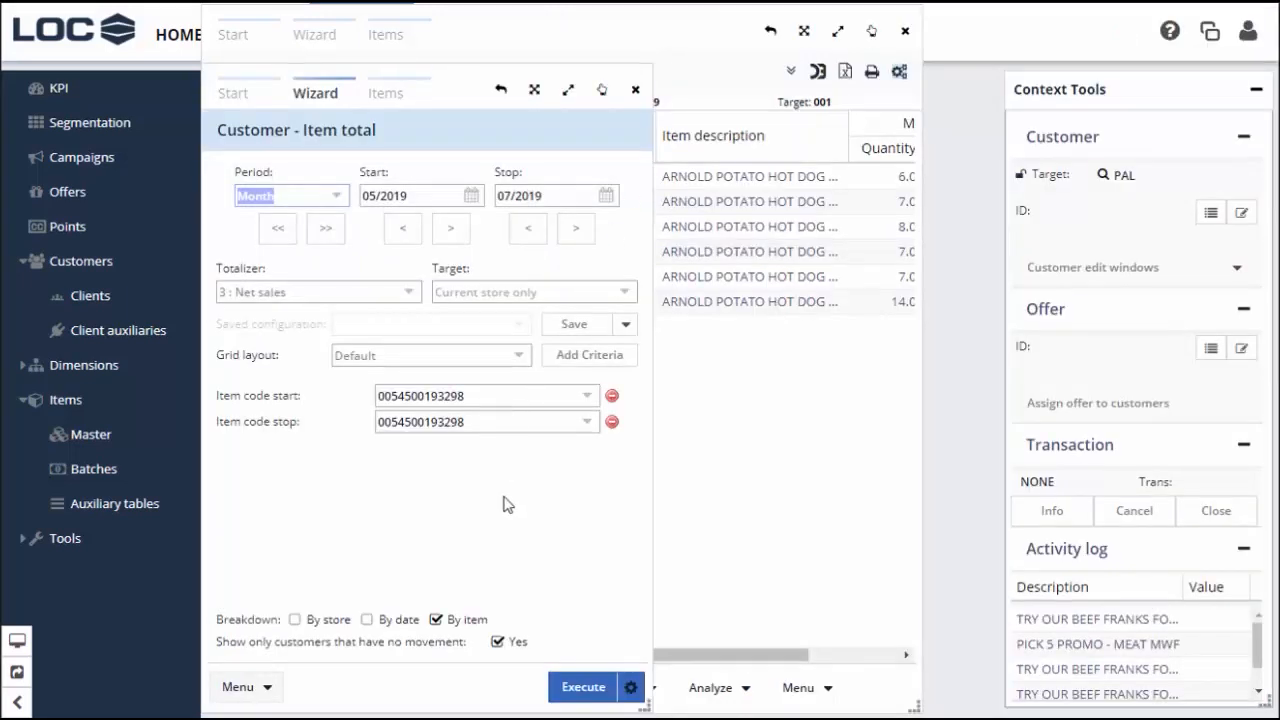
Turn off the no-movement filter and rerun the franks query to see the three buyers
left_click(497, 643)
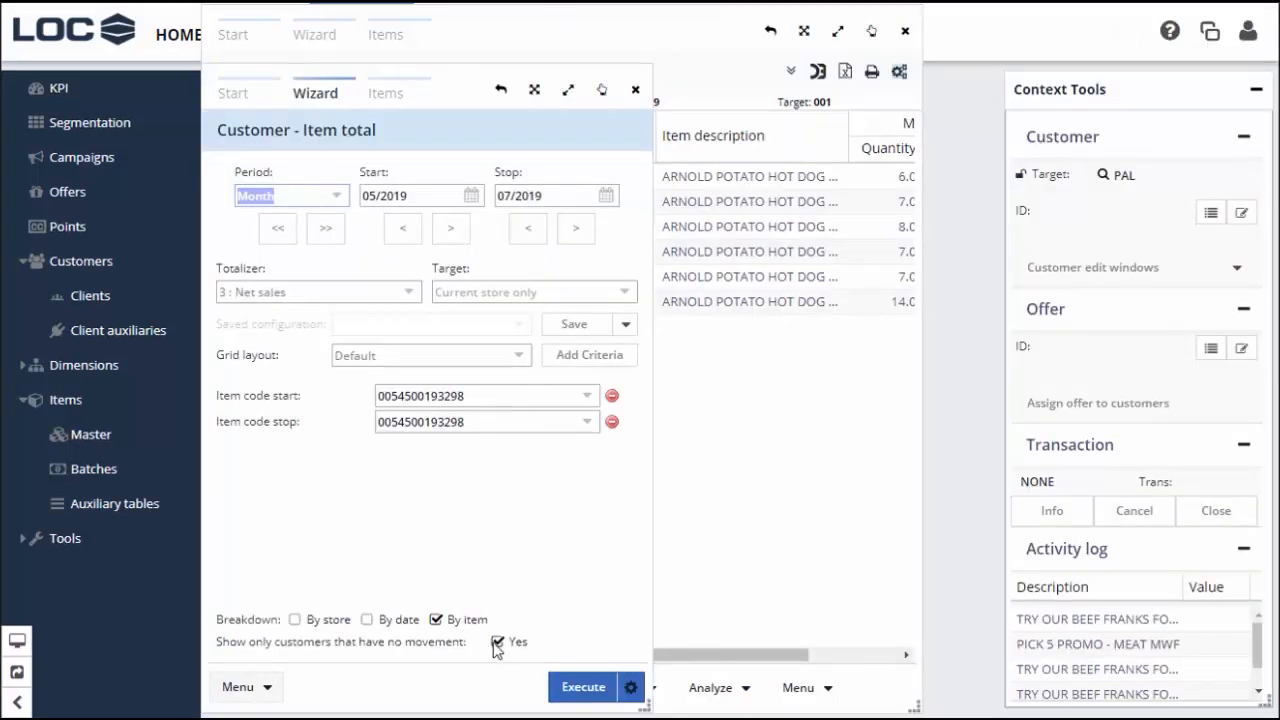
left_click(566, 690)
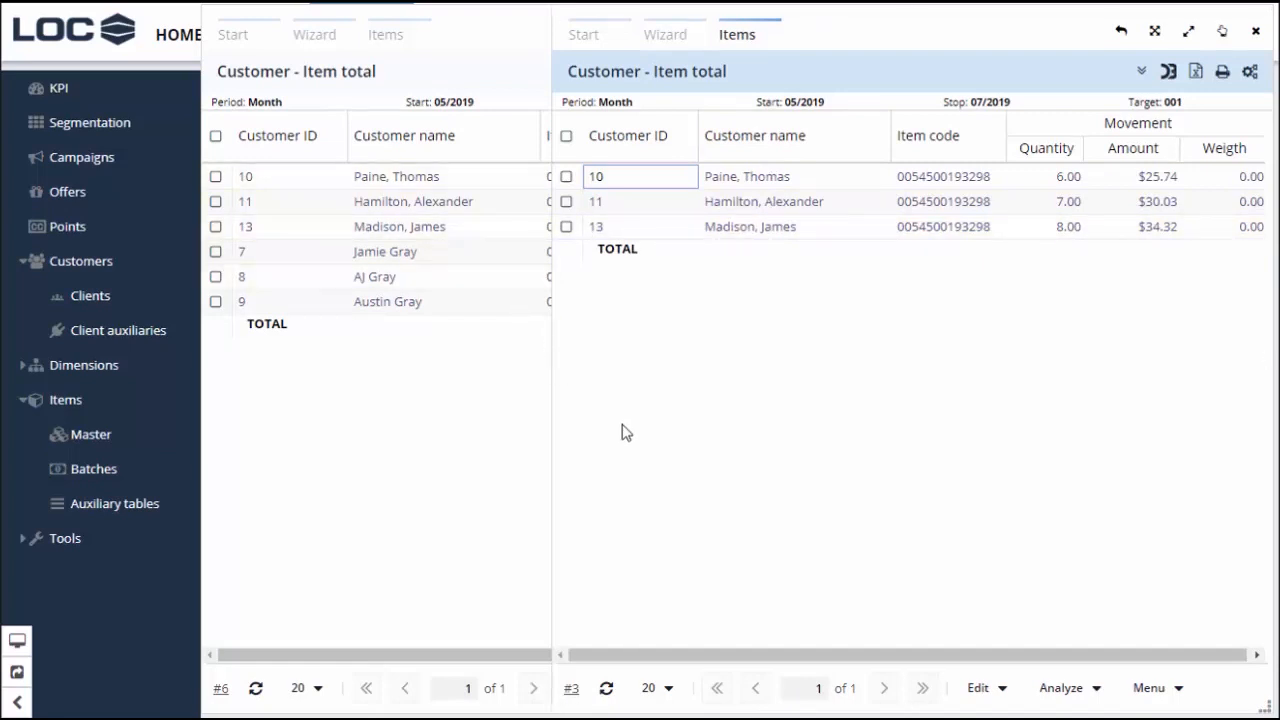
left_click(665, 35)
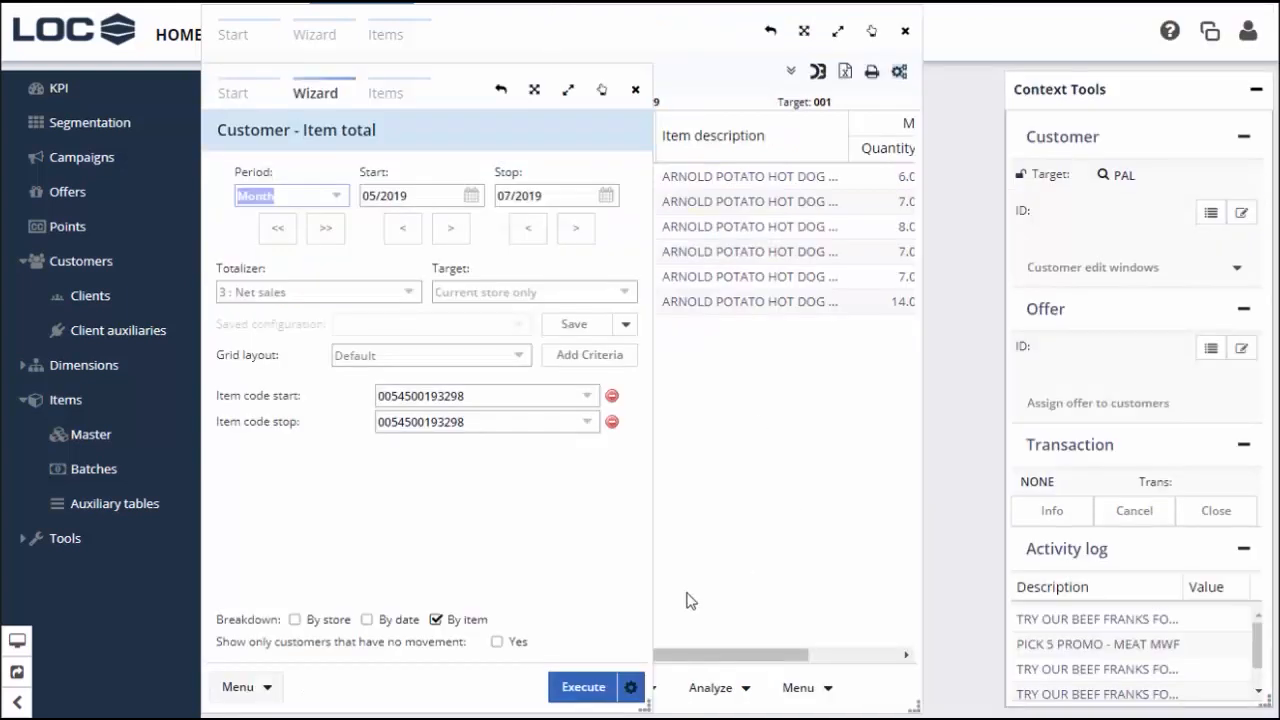
Re-enable the no-movement filter, rerun for the three non-buyers, and start a General List sub query
left_click(497, 648)
left_click(570, 688)
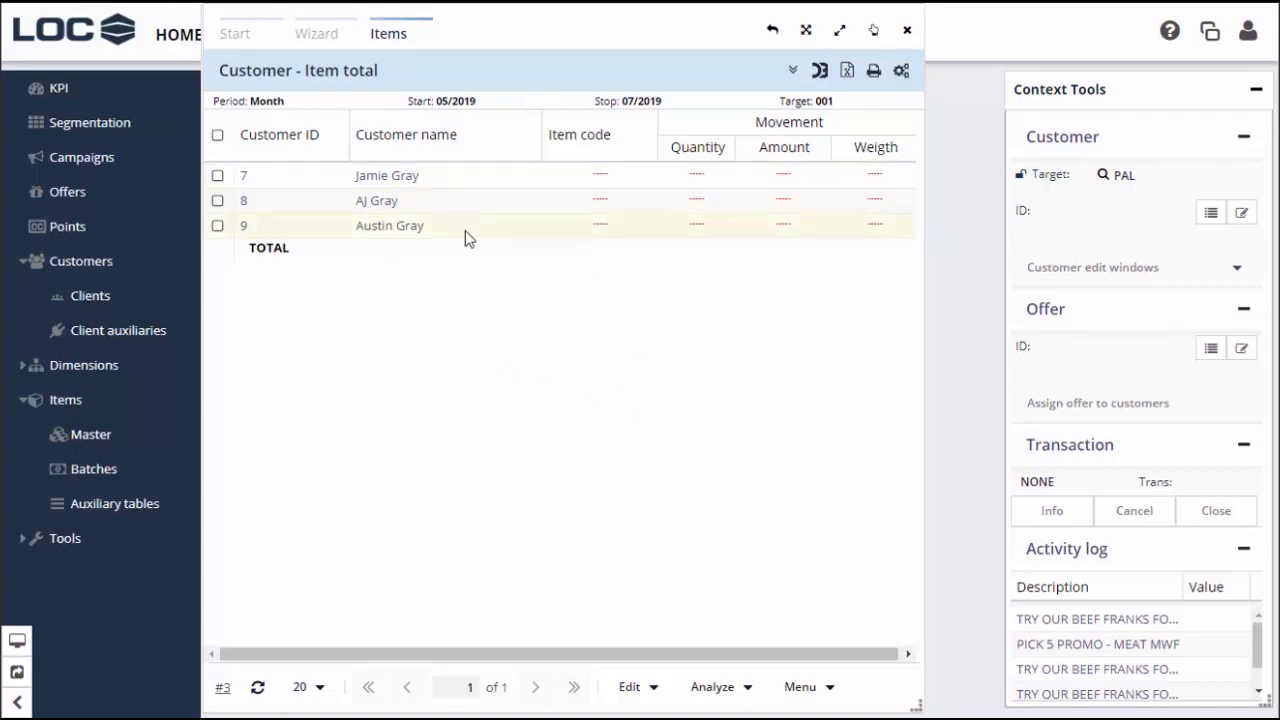
left_click(833, 695)
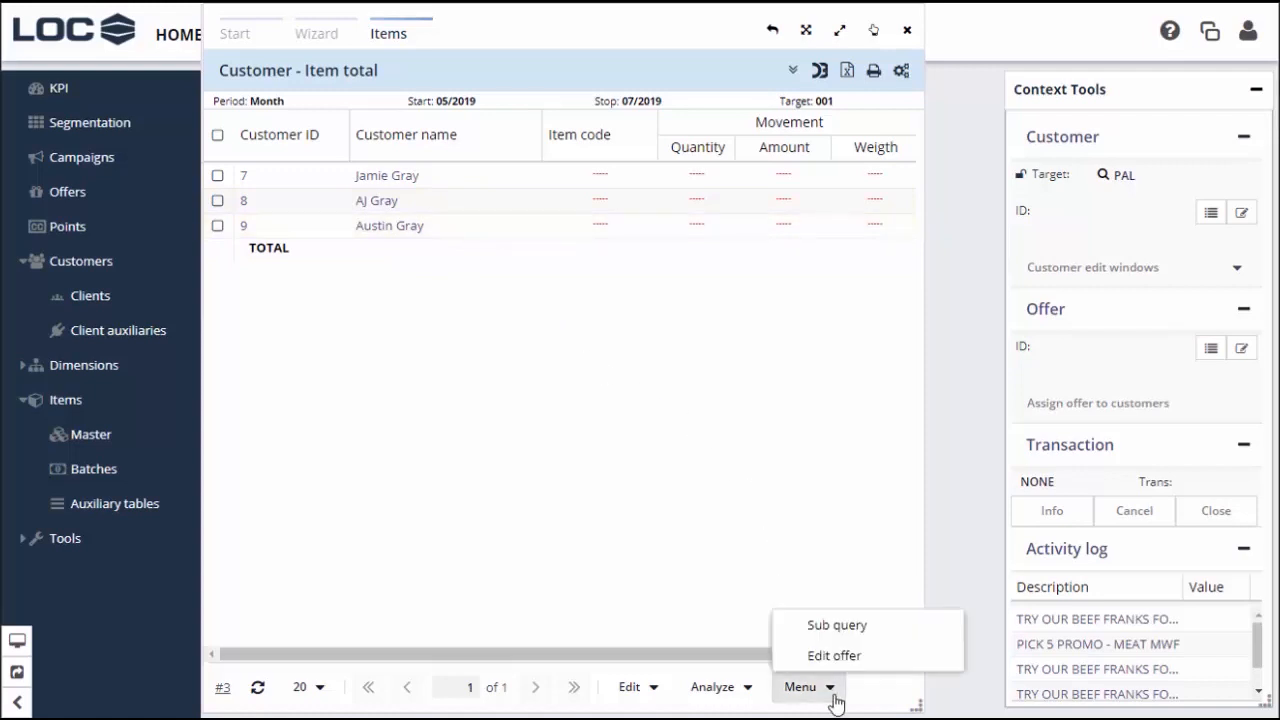
left_click(840, 626)
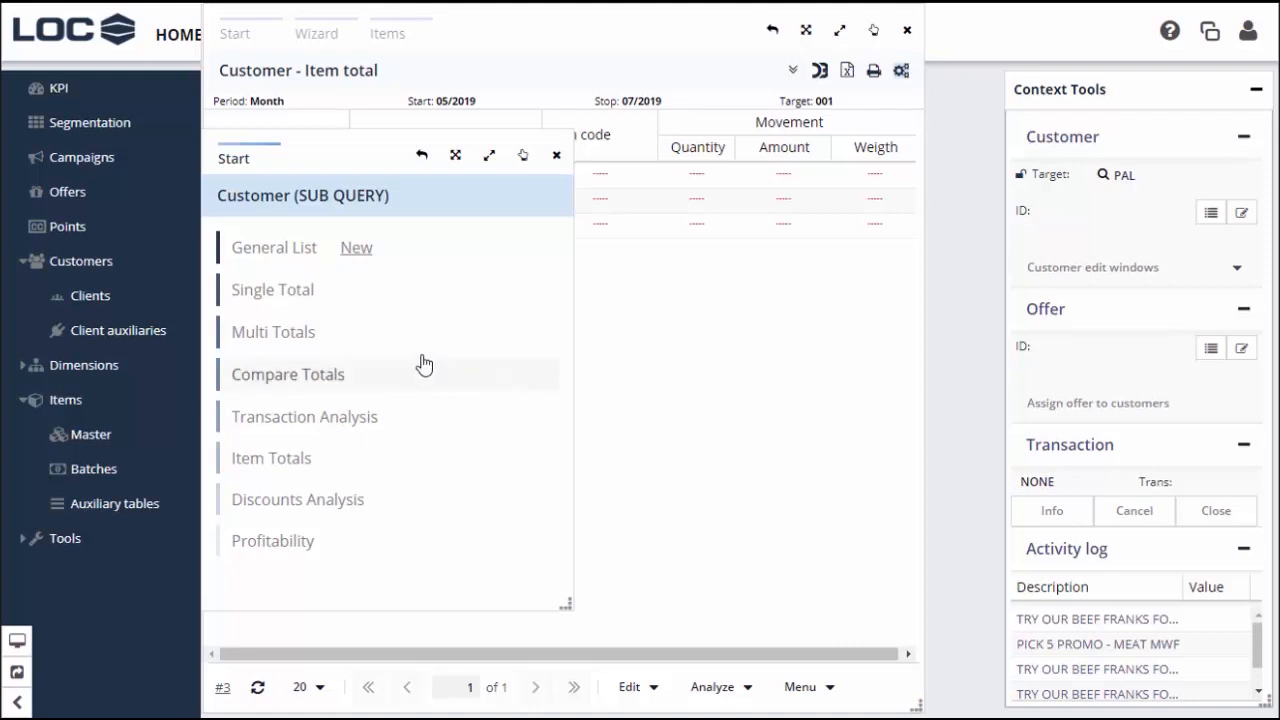
left_click(278, 248)
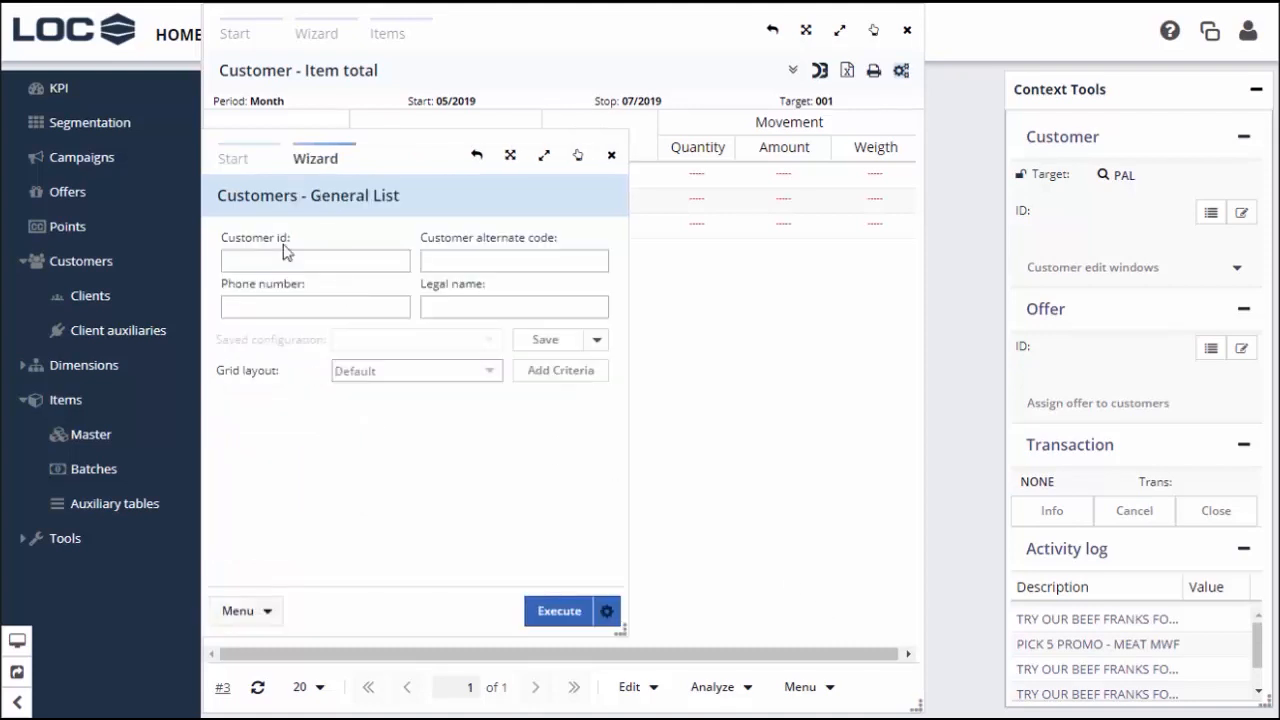
left_click(568, 610)
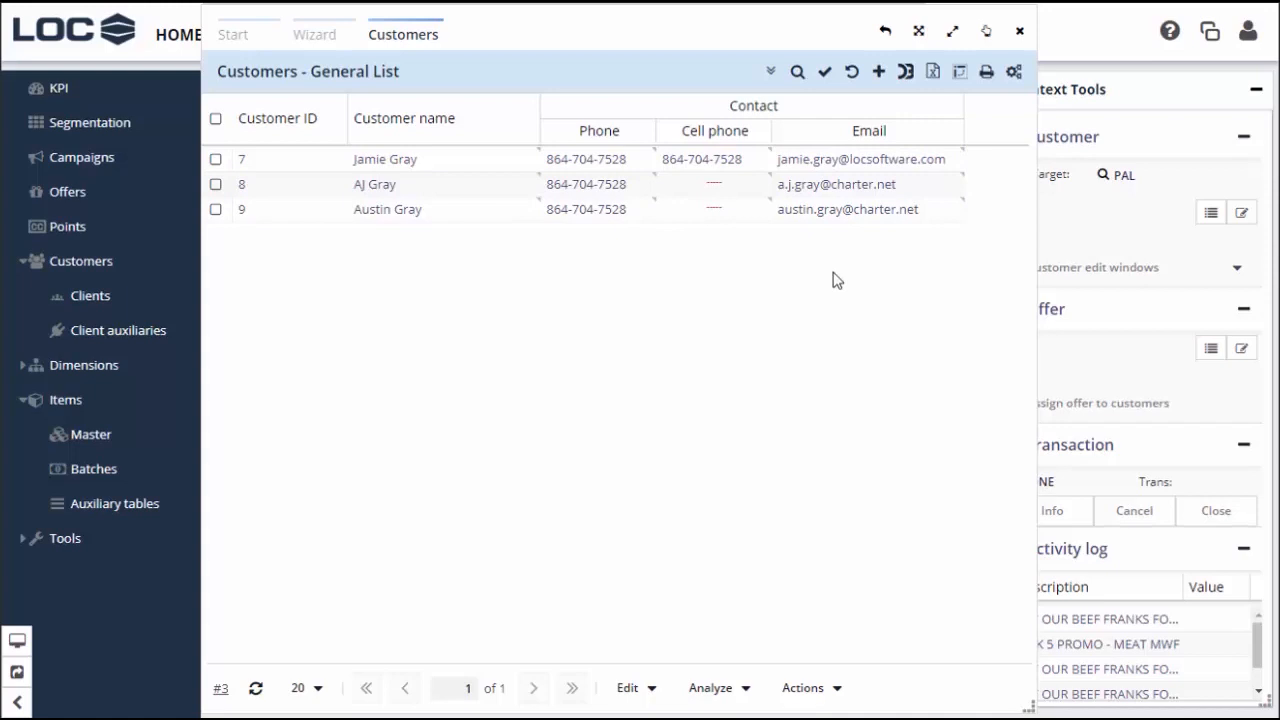
Export all columns of the three non-buyers' General List to Excel
left_click(932, 72)
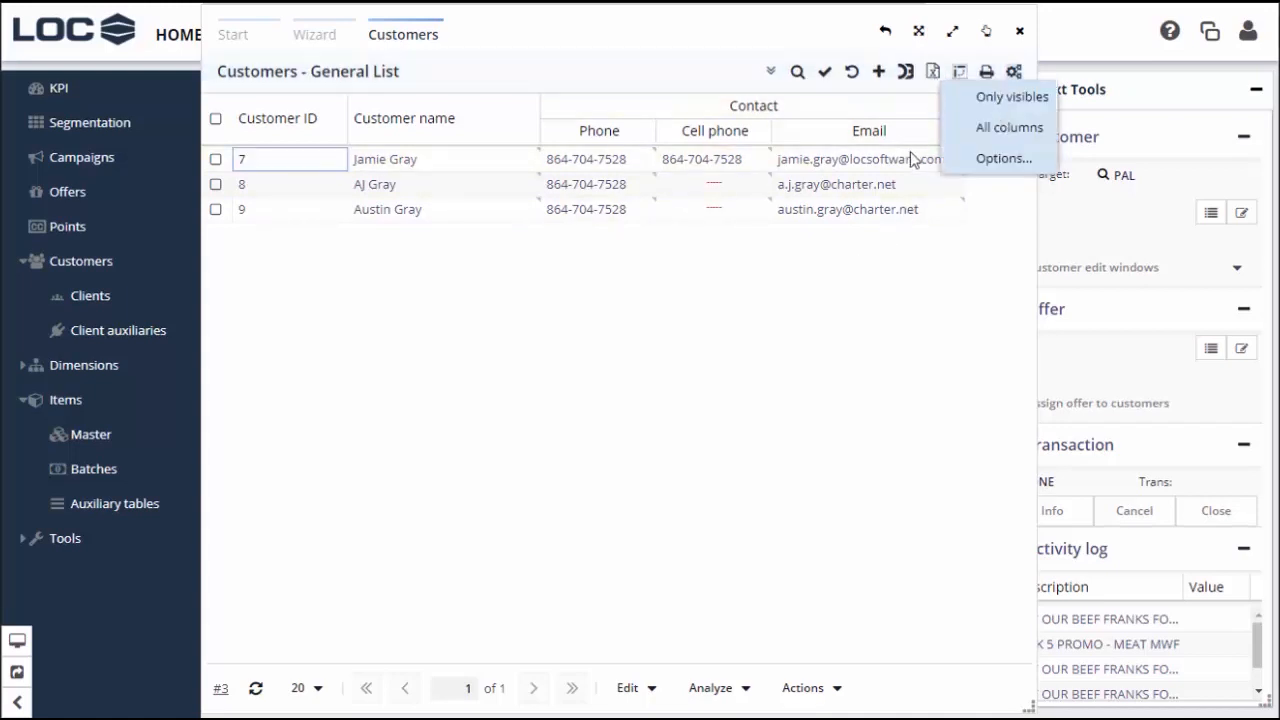
left_click(979, 133)
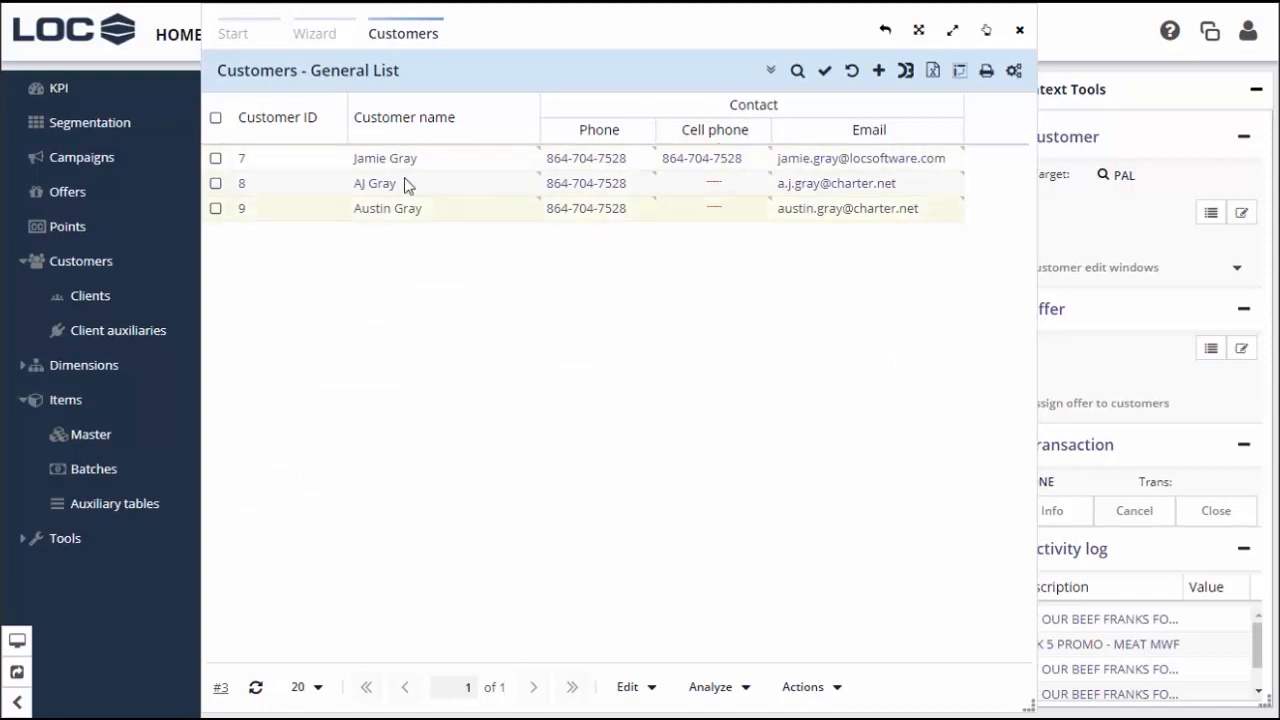
Mark the first customer and pick the eSuite_care_texto_hotdogs.htm notification template
left_click(215, 161)
left_click(215, 160)
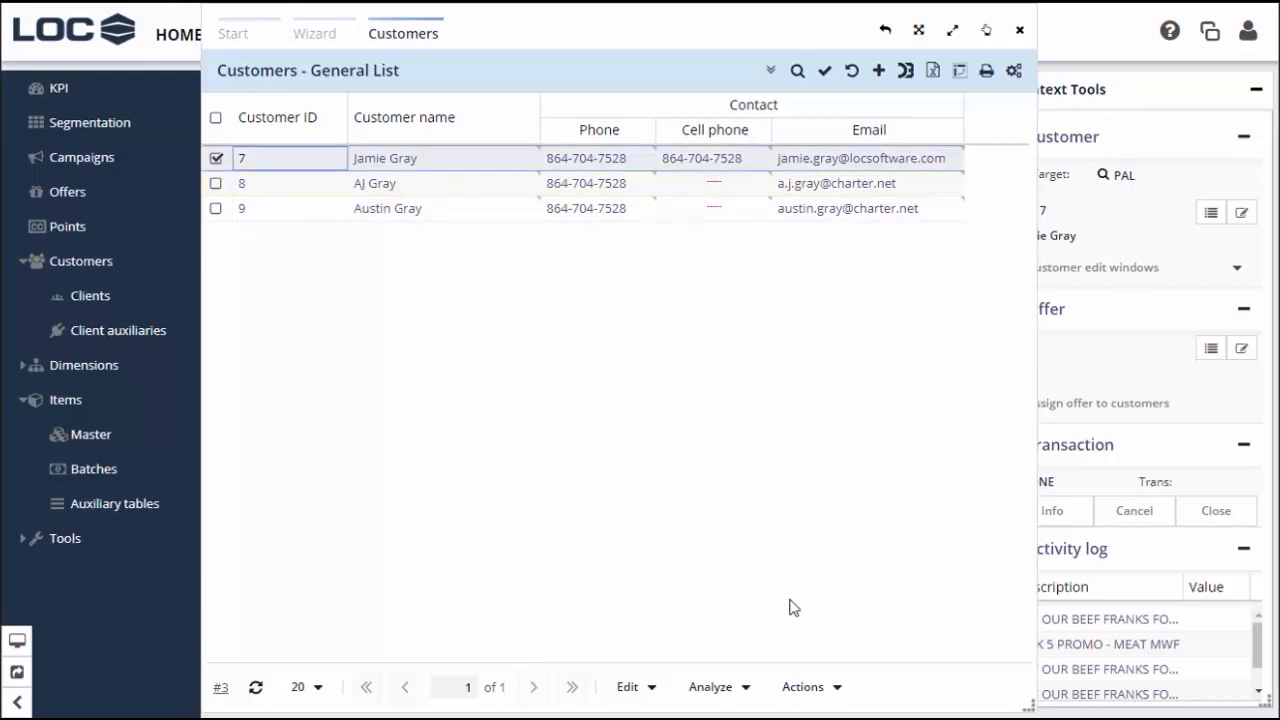
left_click(831, 688)
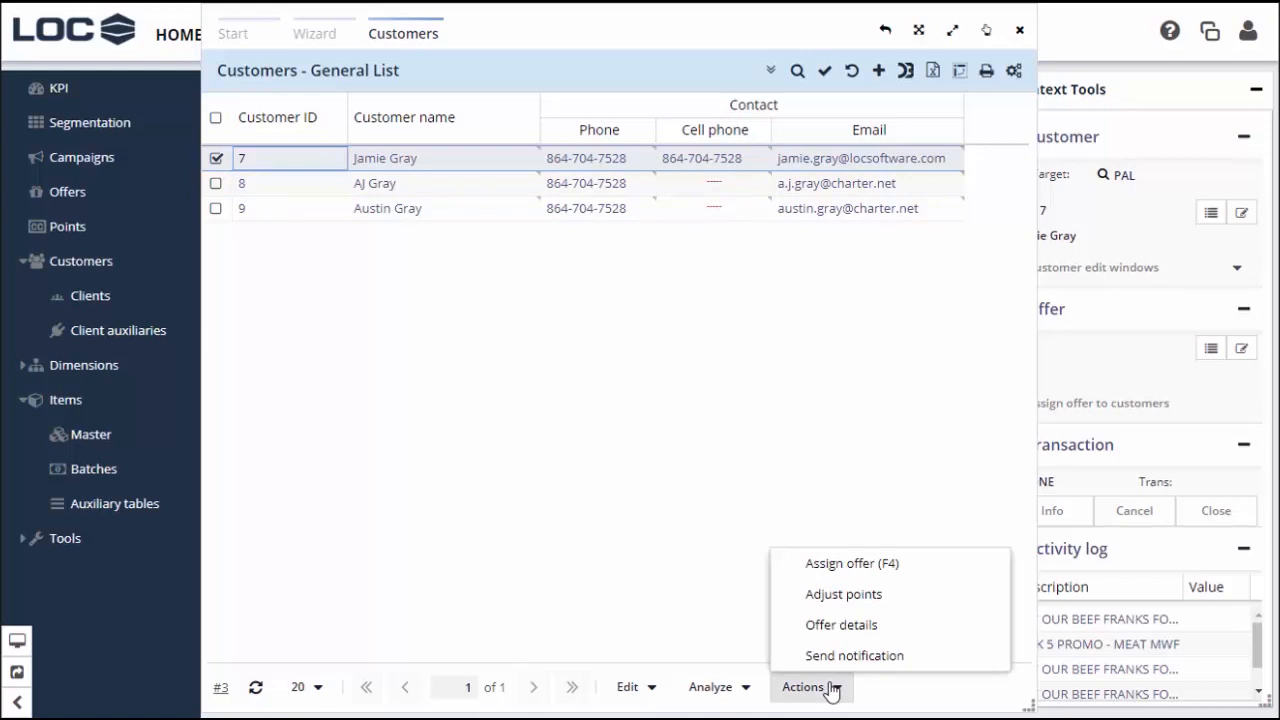
left_click(829, 656)
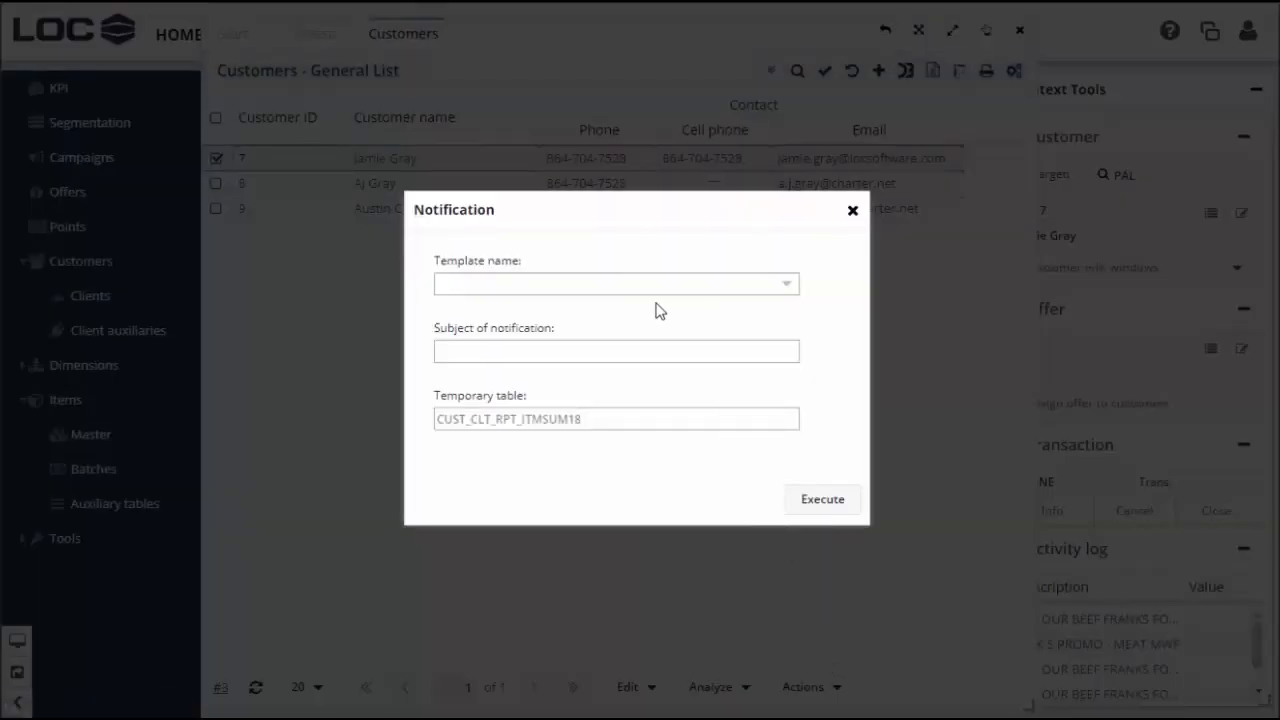
left_click(789, 289)
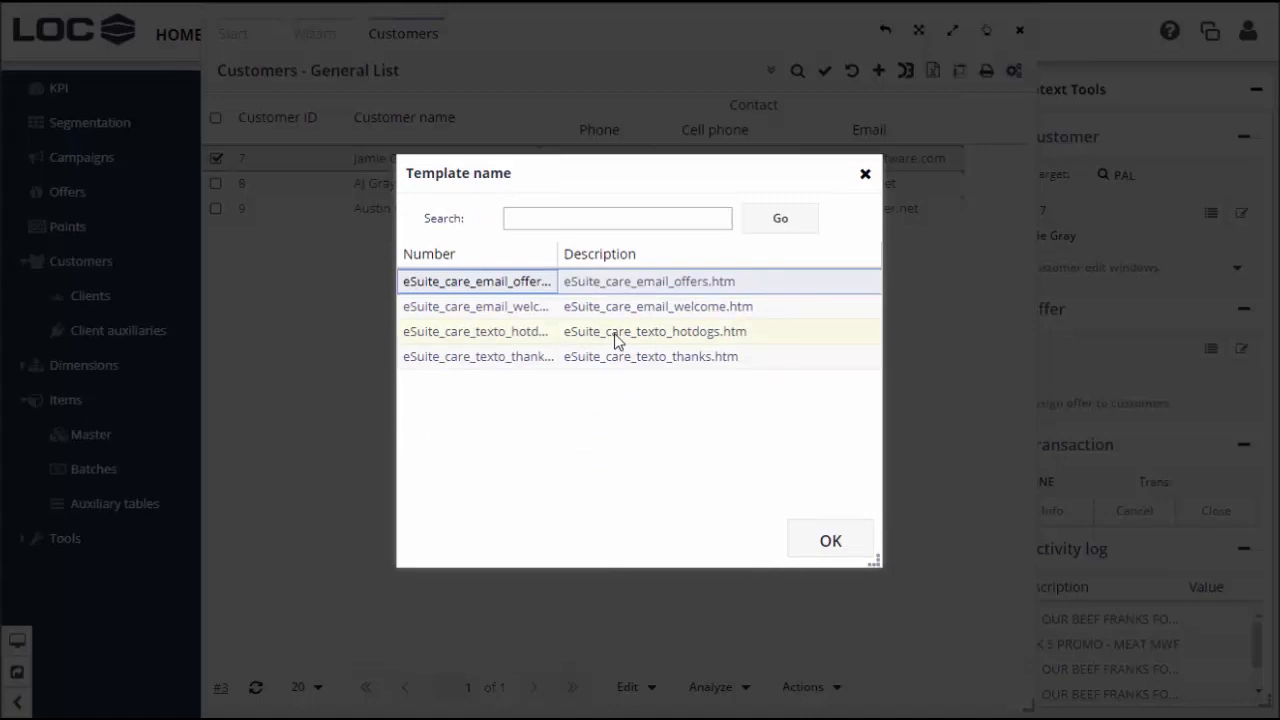
left_click(712, 340)
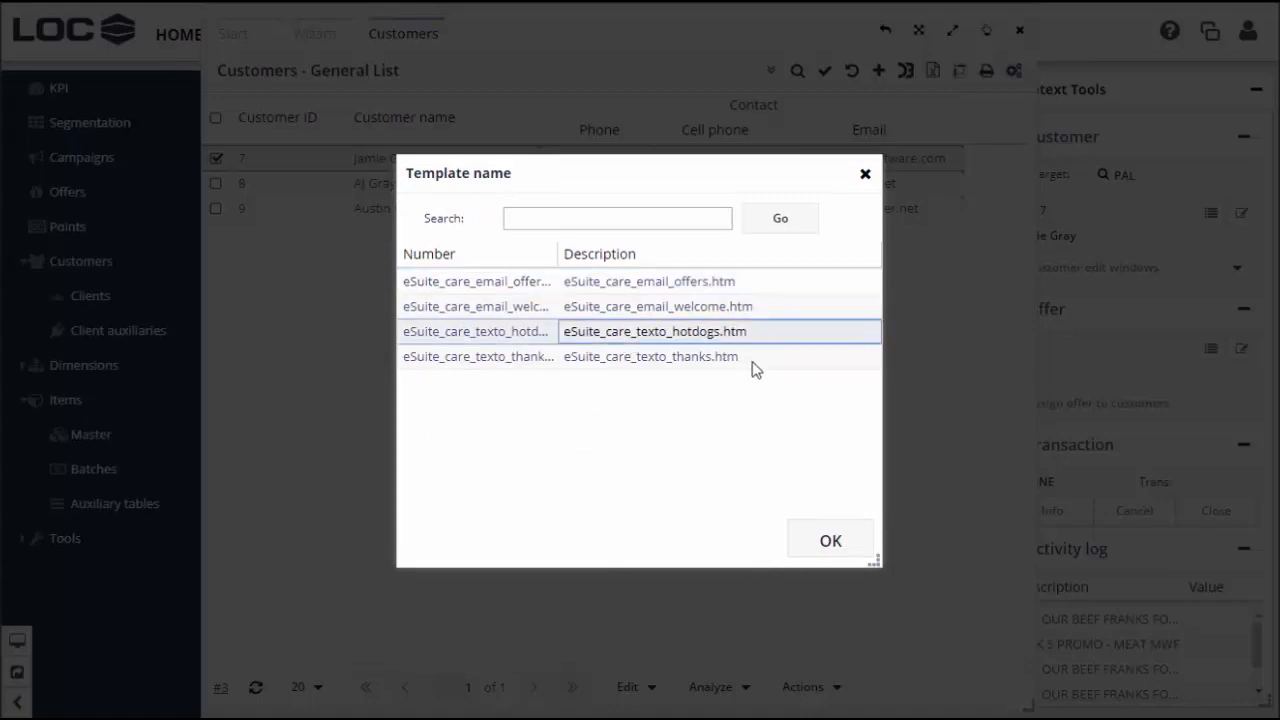
Confirm the template, enter the subject 'test', and send the text notification
left_click(838, 545)
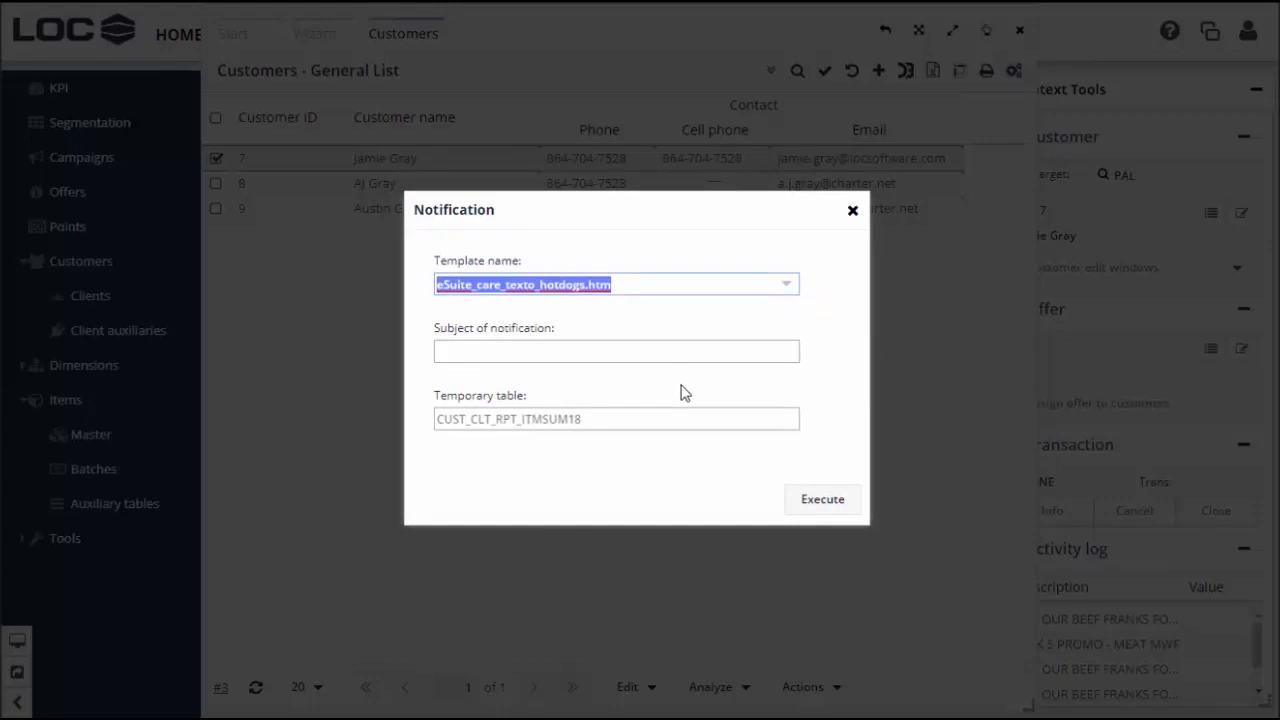
left_click(614, 352)
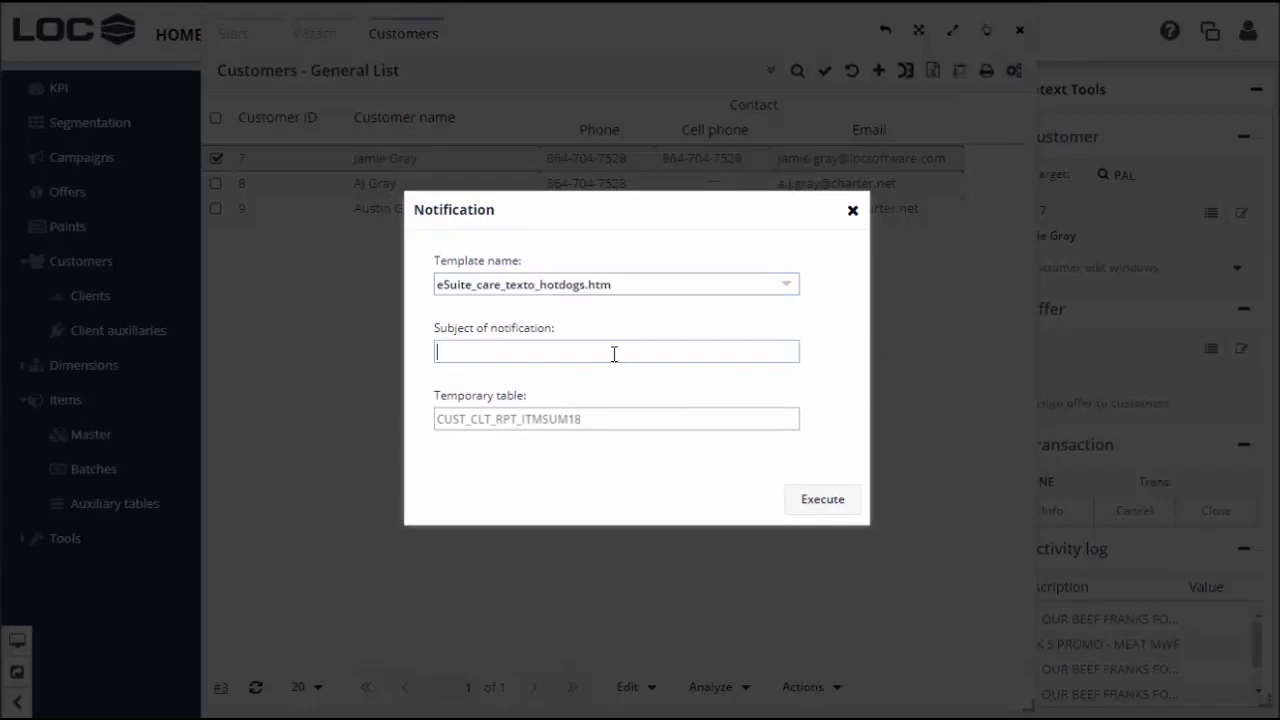
type("test")
left_click(822, 505)
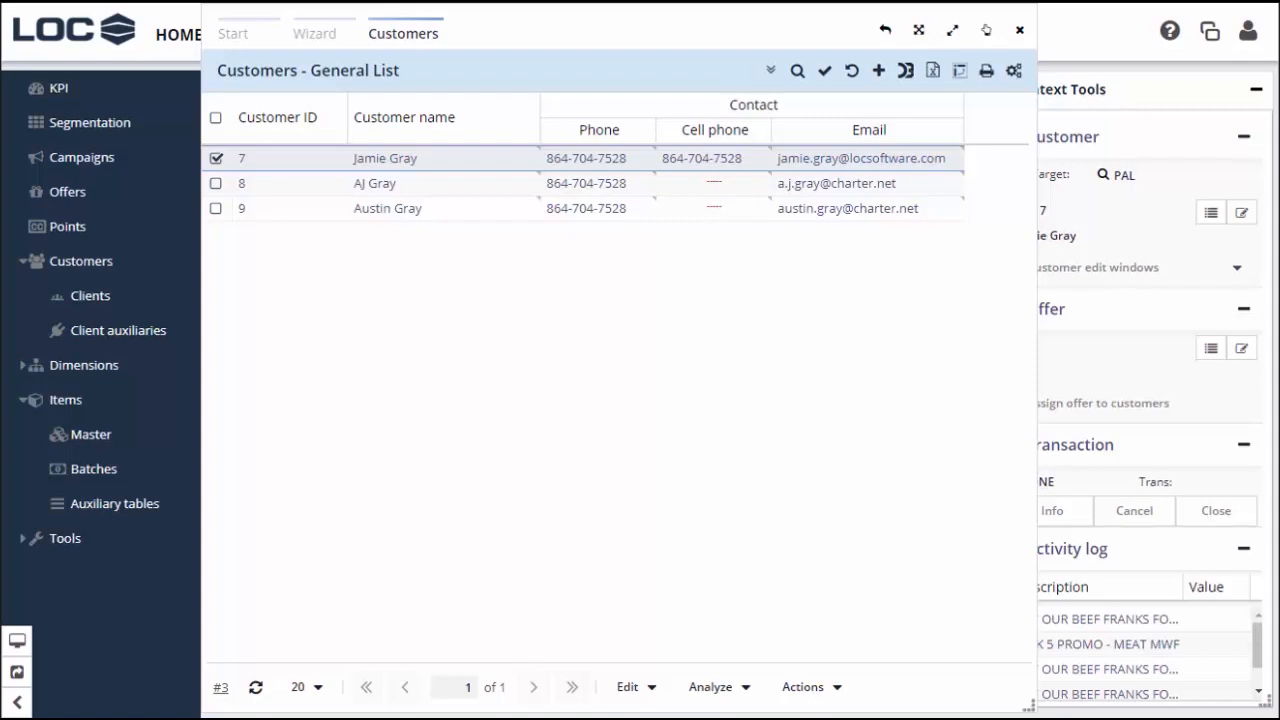
key("alt+Tab")
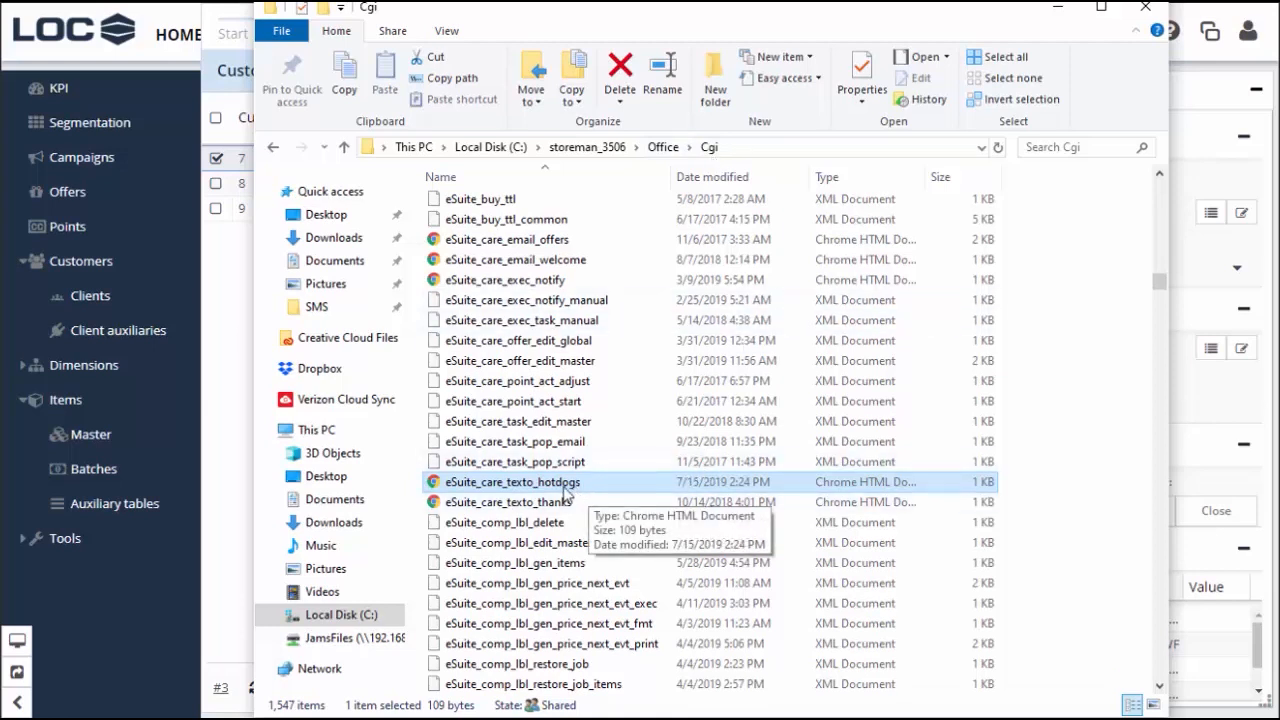
Compare the texto_thanks and texto_hotdogs template files in the Cgi folder, then minimize File Explorer
left_click(456, 510)
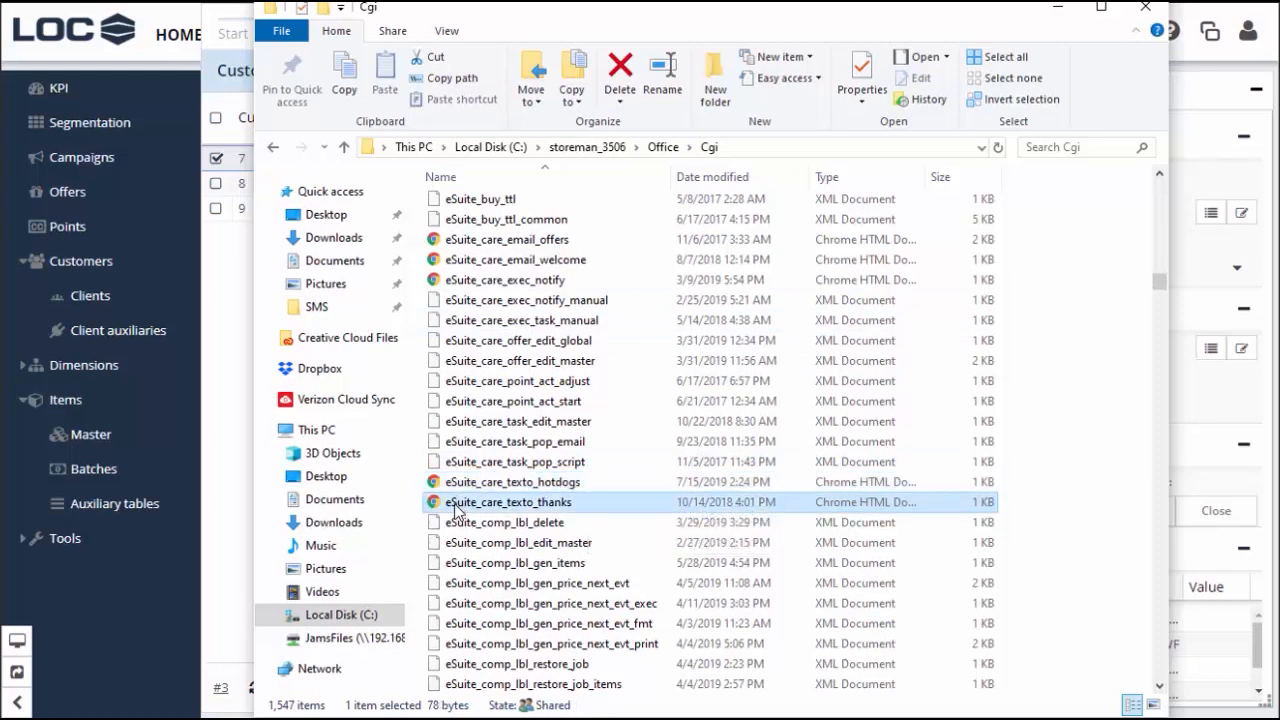
left_click(553, 487)
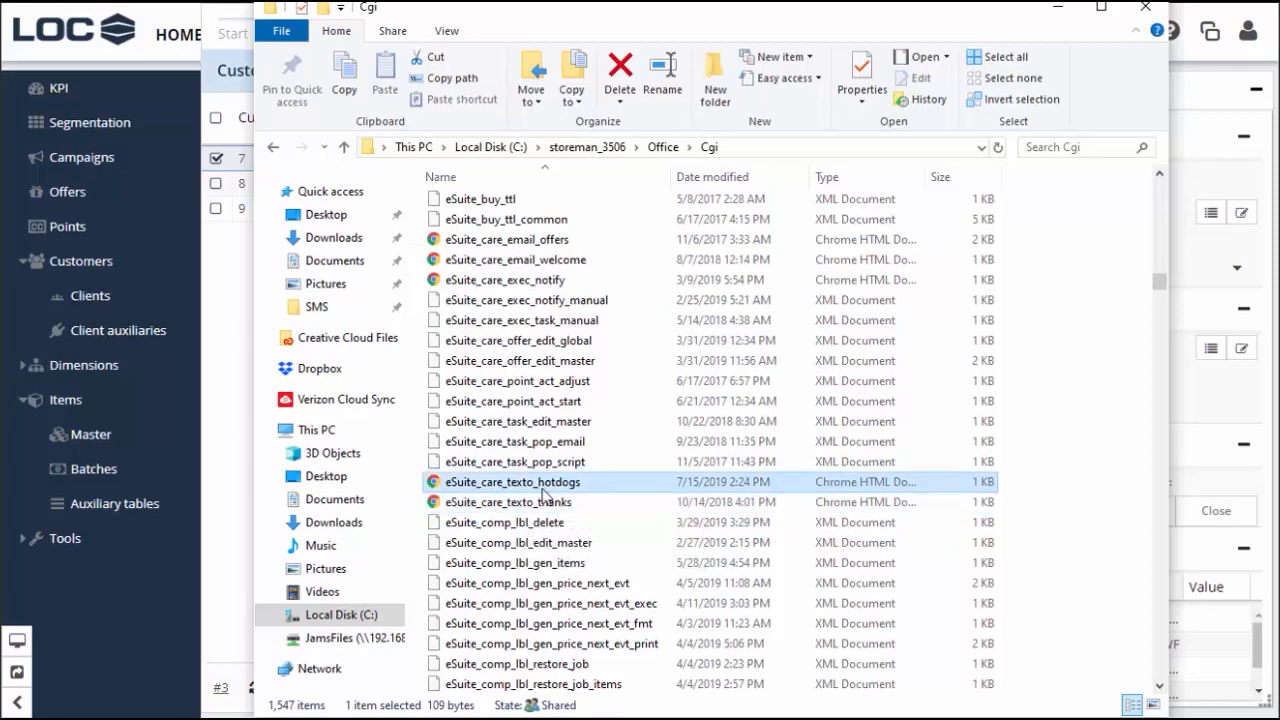
left_click(1057, 8)
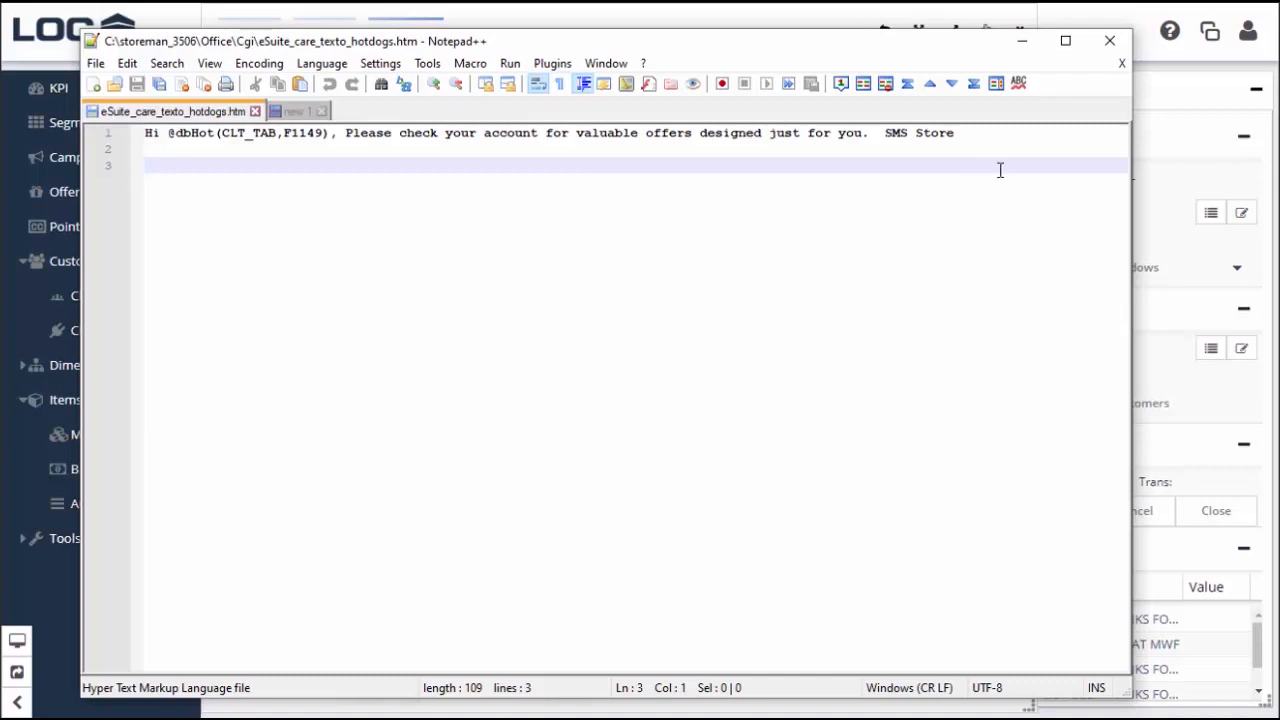
Minimize Notepad++ to bring back the LOC list of the three franks non-buyers
left_click(1036, 45)
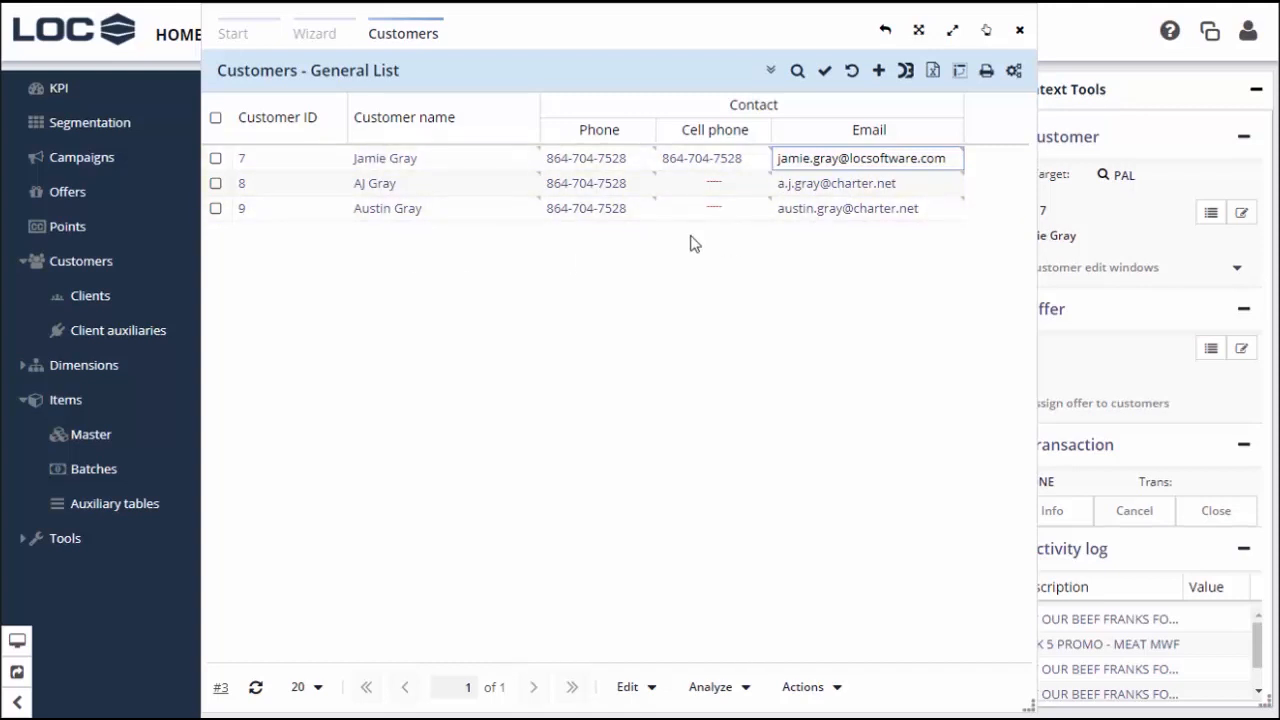
left_click(216, 158)
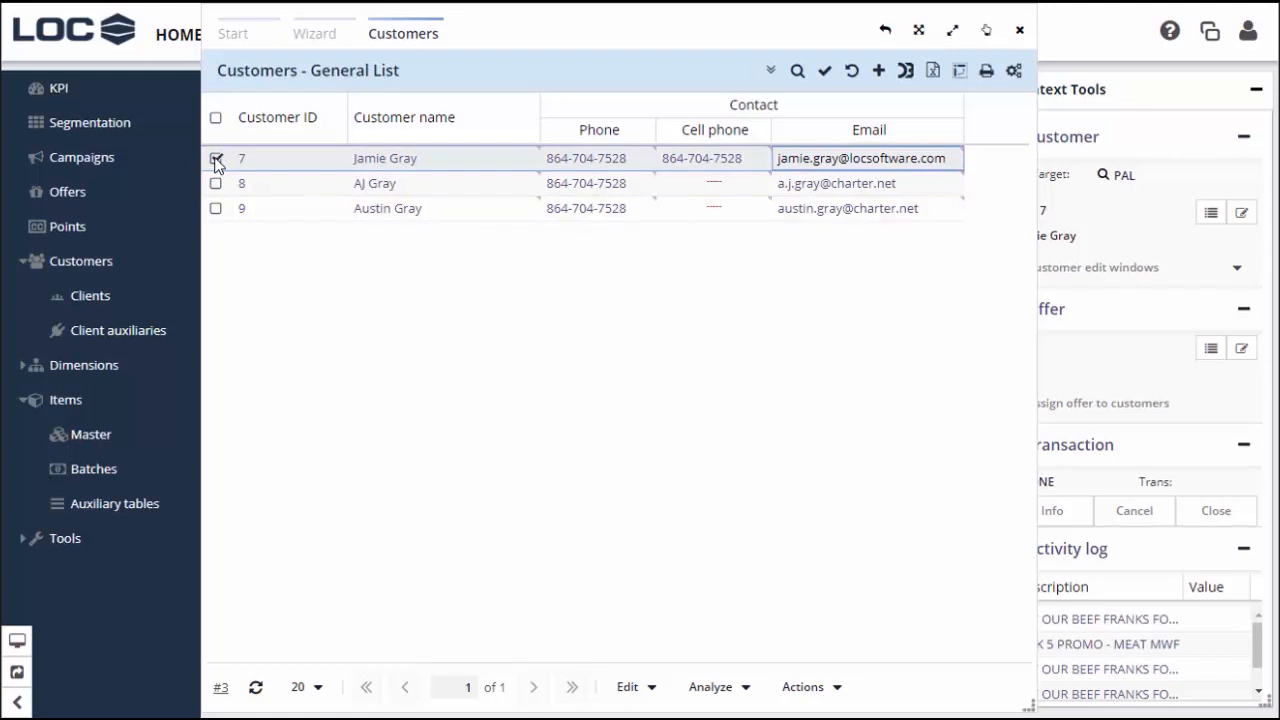
left_click(836, 688)
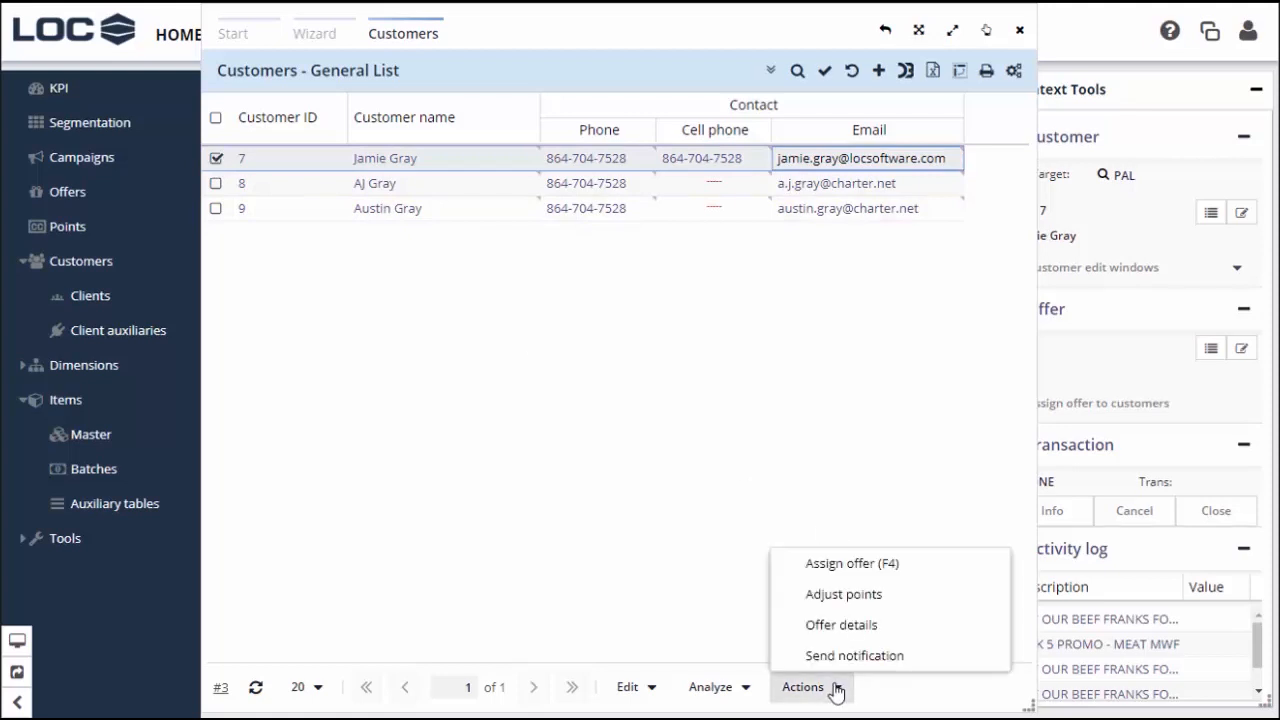
left_click(858, 568)
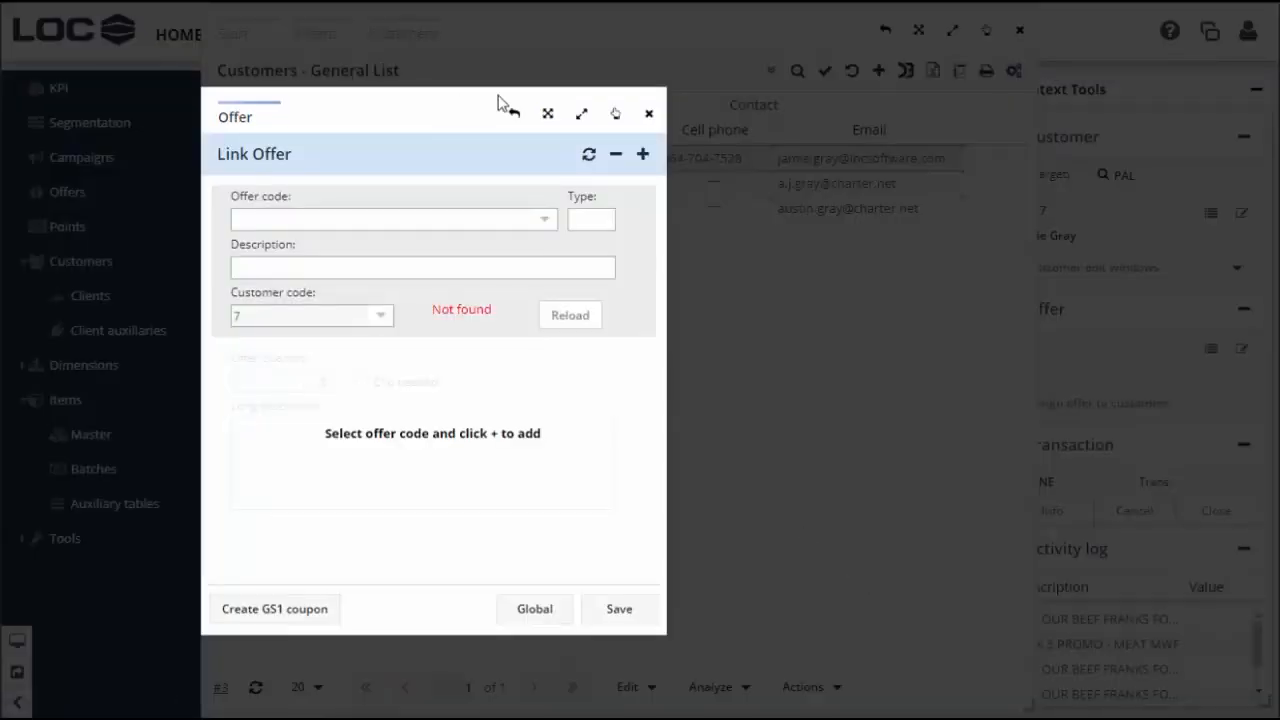
left_click_drag(457, 106, 640, 109)
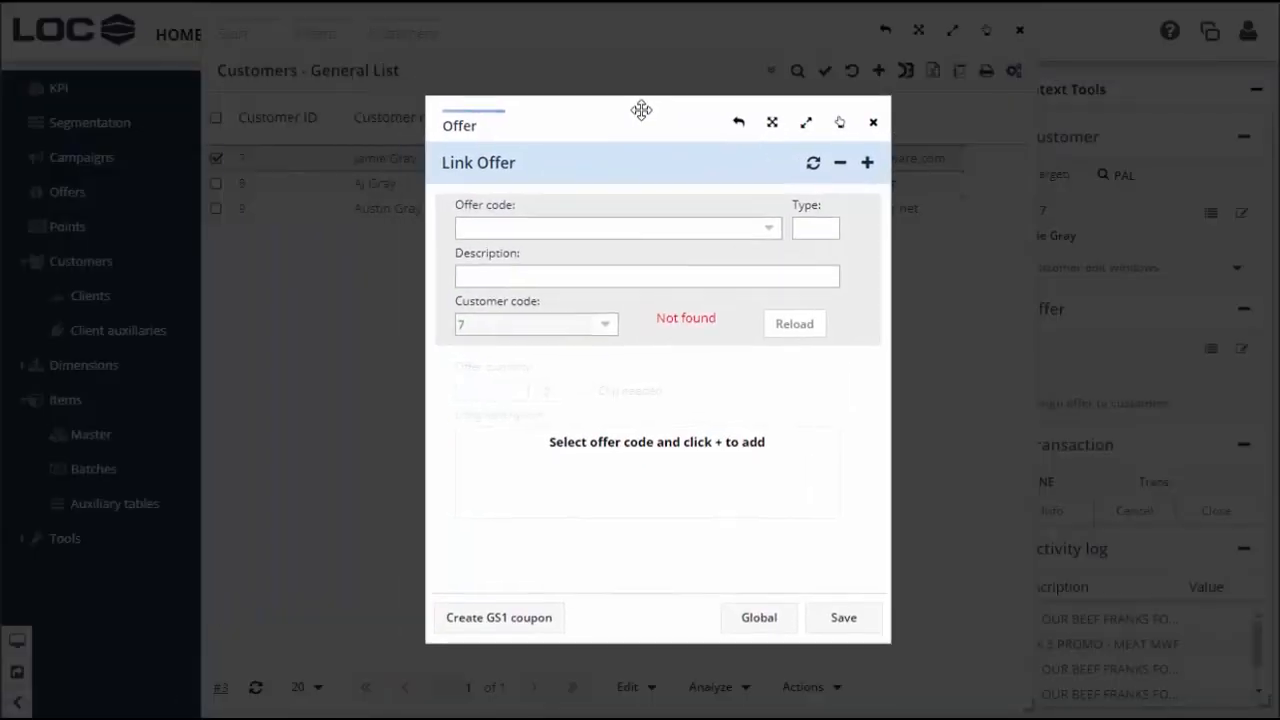
left_click(770, 232)
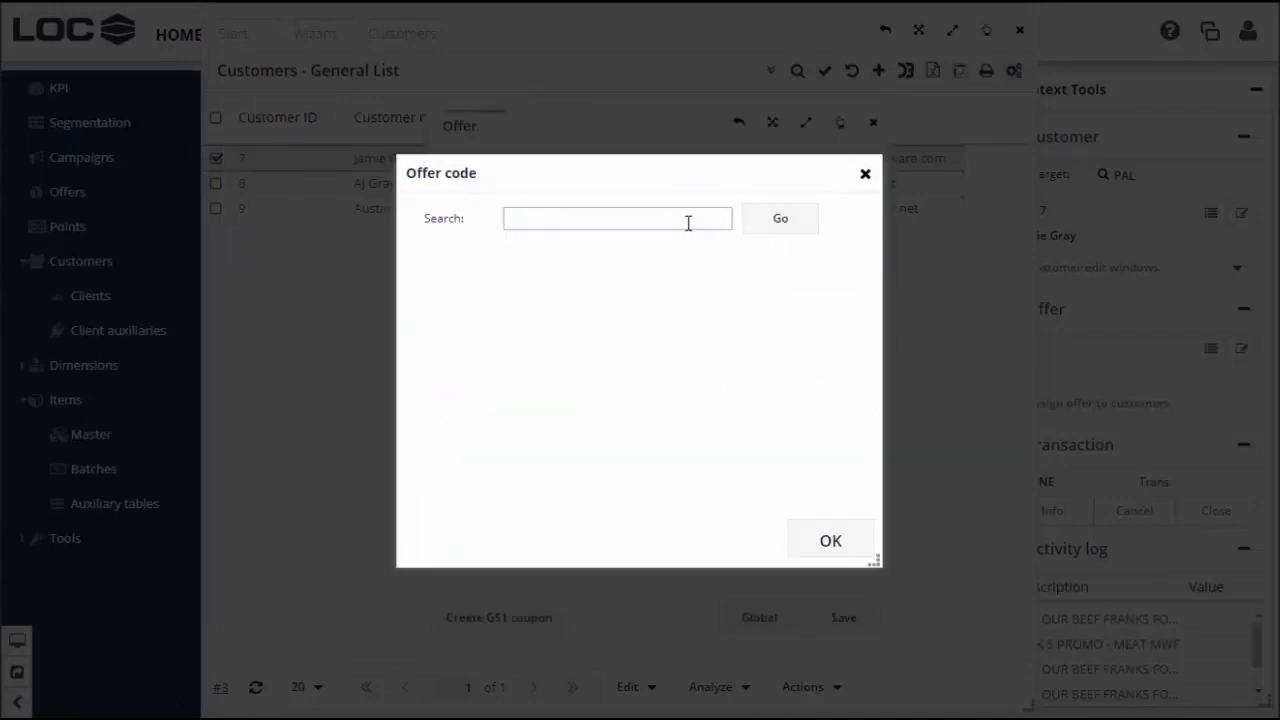
type("franks")
left_click(778, 220)
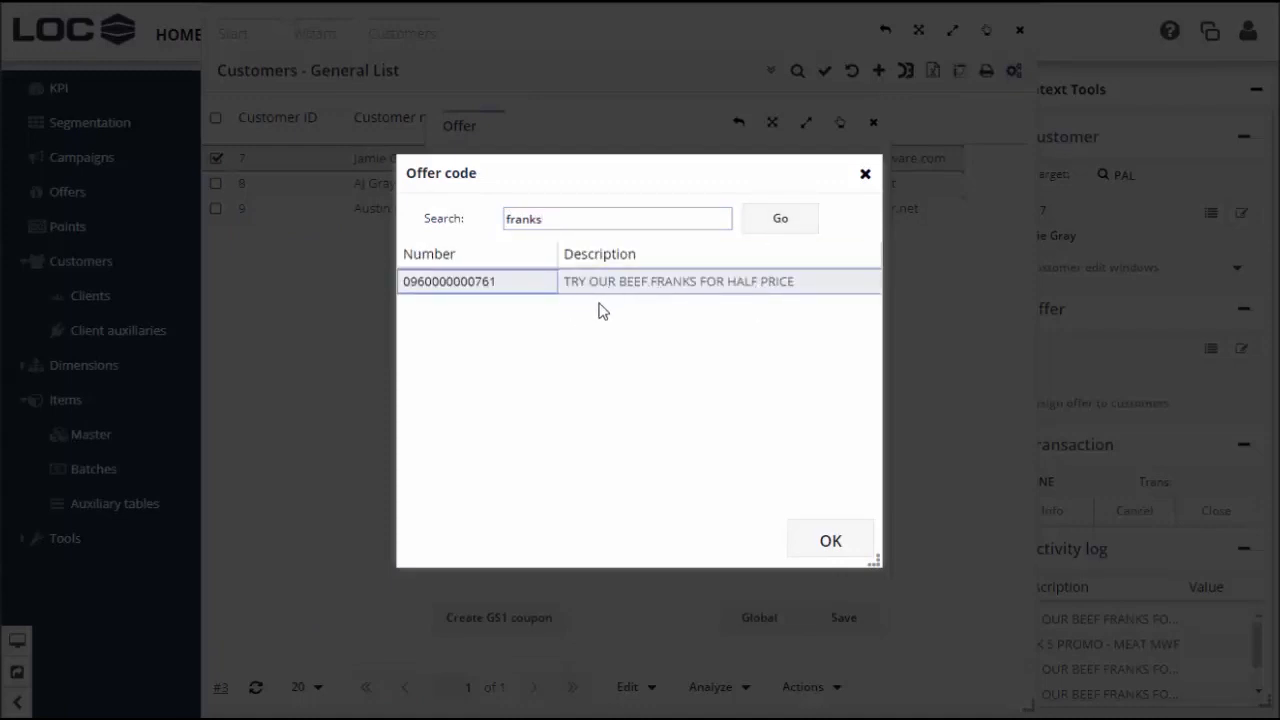
left_click(831, 536)
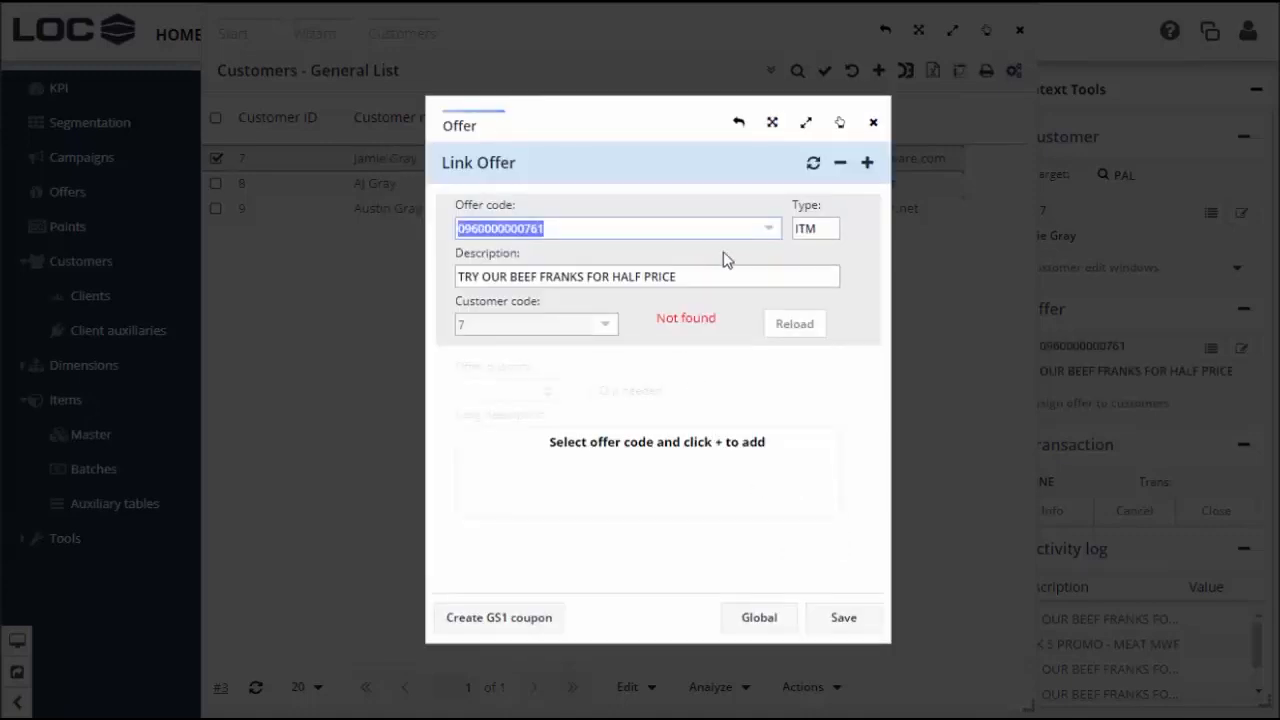
Add the beef franks offer to the customer with Clip needed checked, and save
left_click(867, 167)
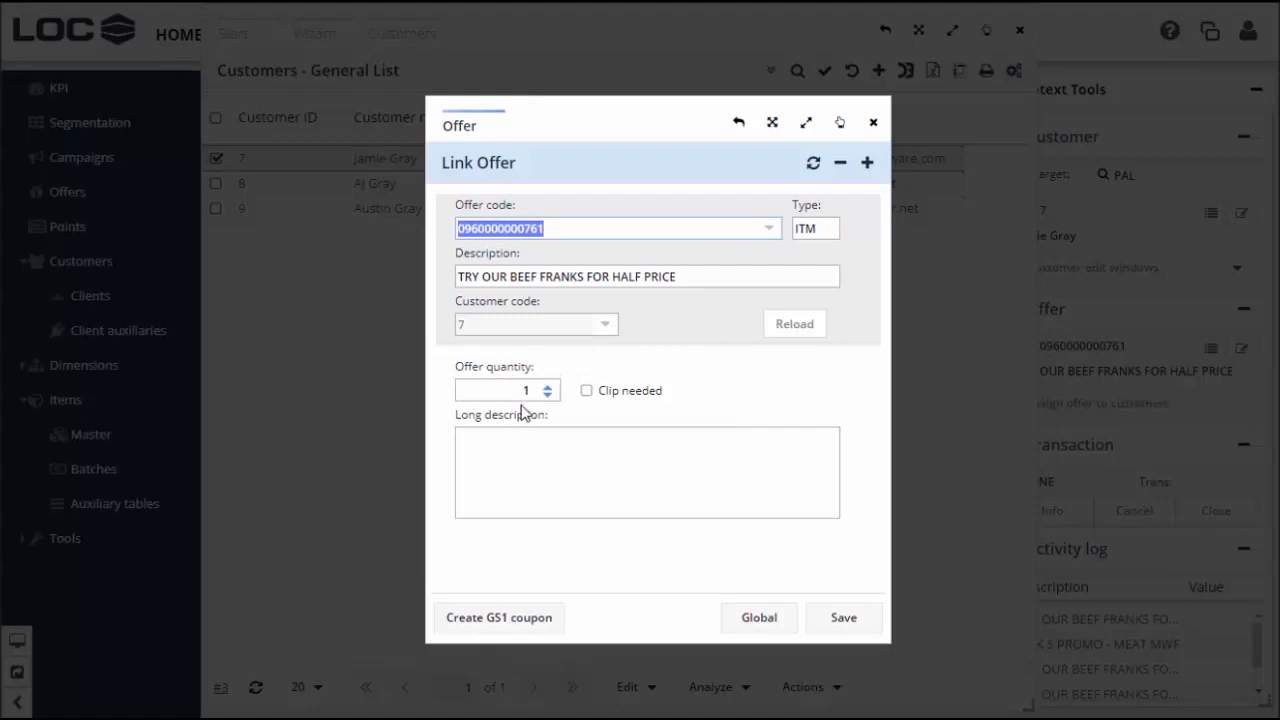
left_click(590, 392)
left_click(588, 391)
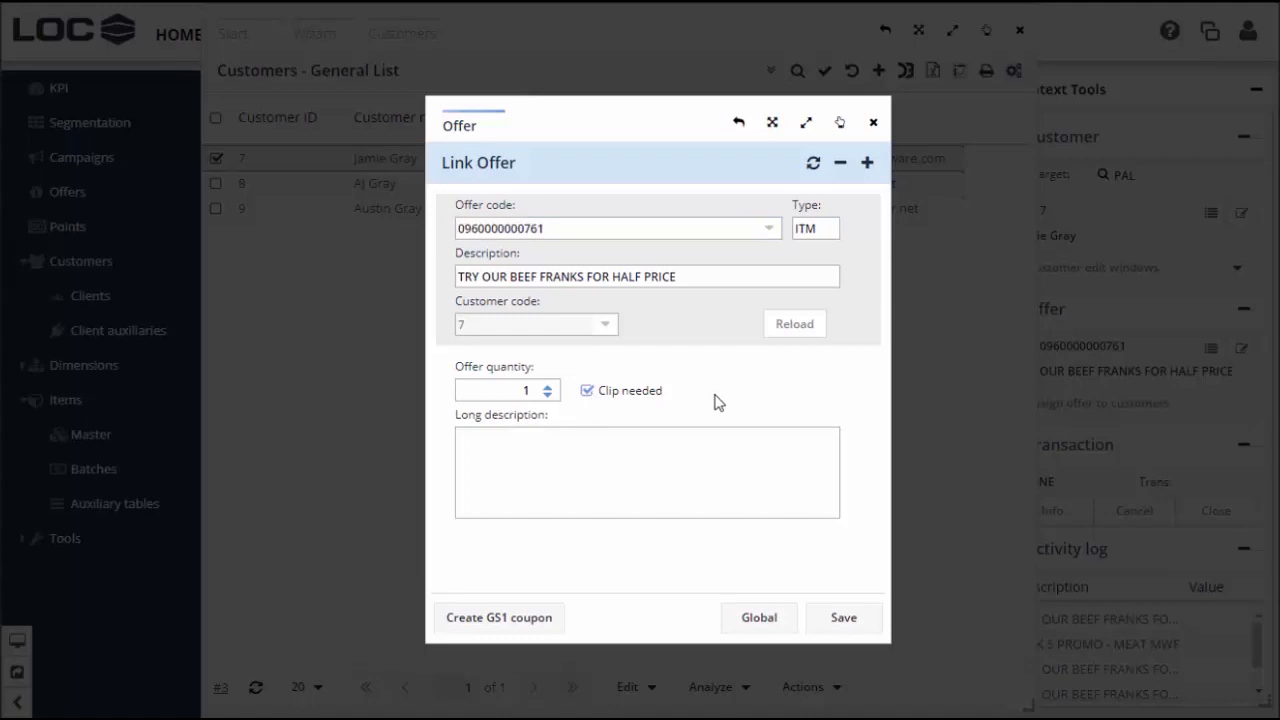
left_click(840, 615)
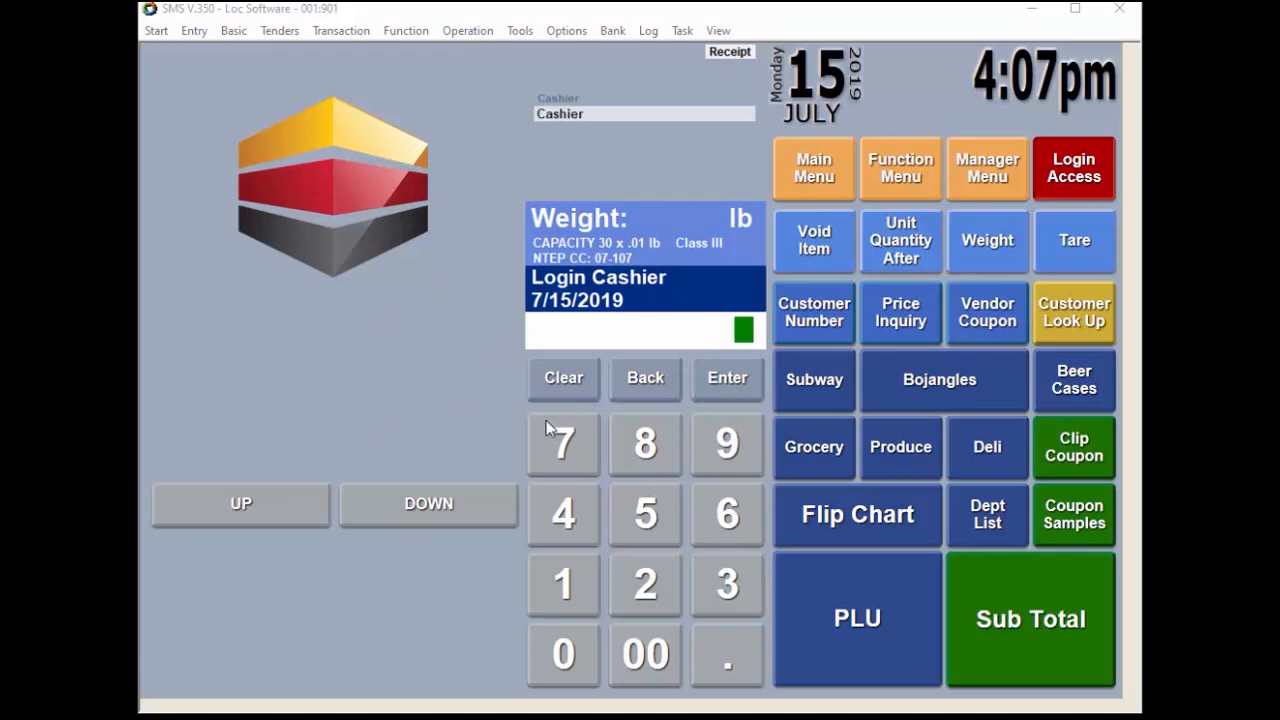
Start a sale for the customer, ring up Ball Park Beef Franks at $4.29, and subtotal
left_click(560, 445)
left_click(845, 313)
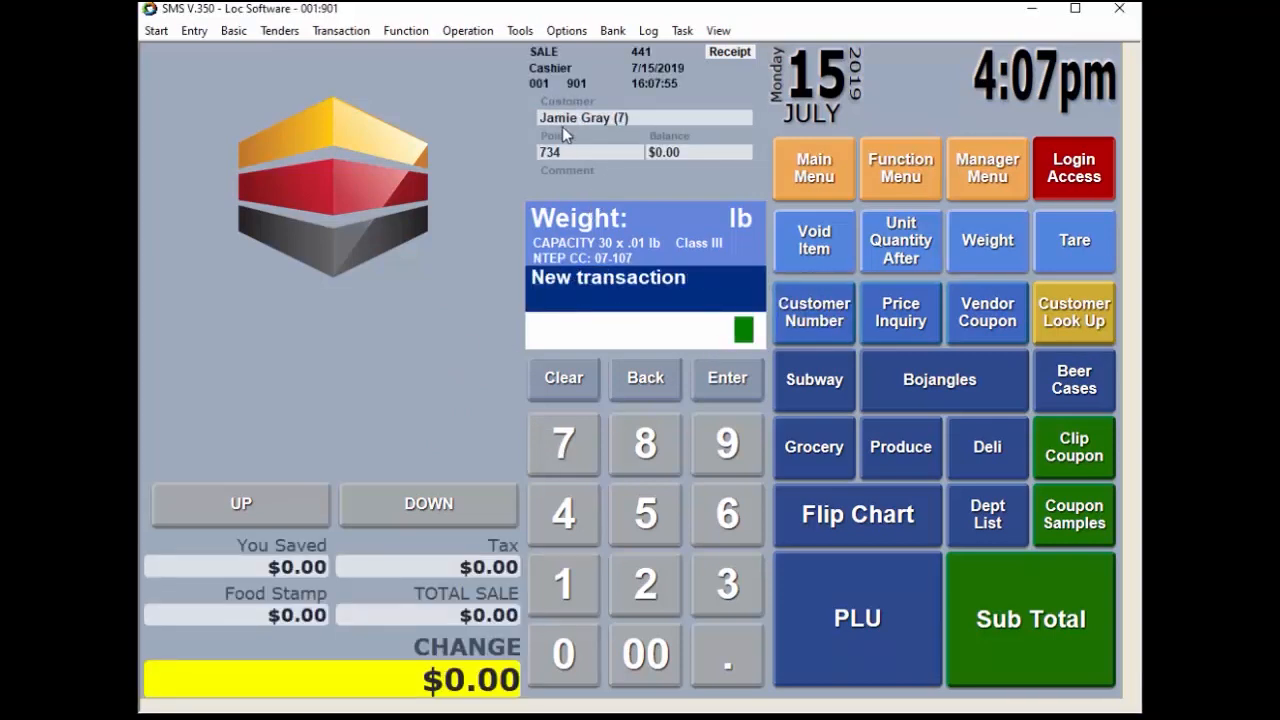
left_click(856, 527)
left_click(975, 105)
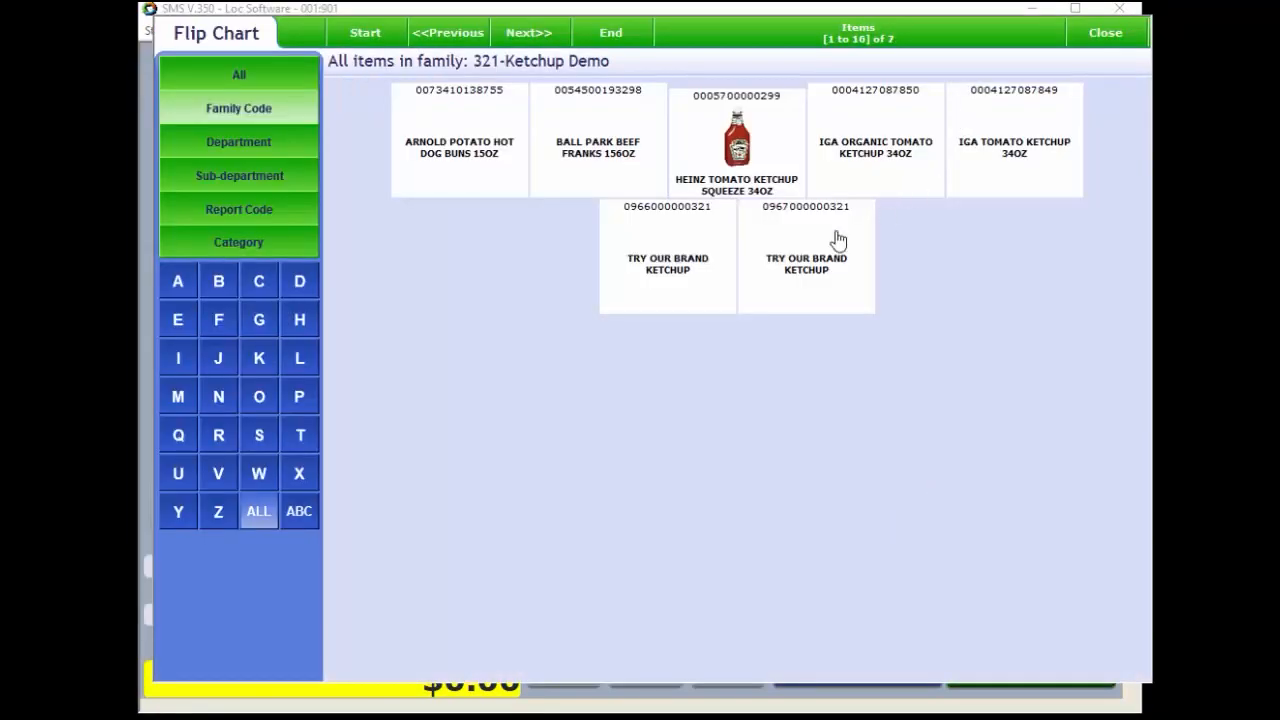
left_click(626, 130)
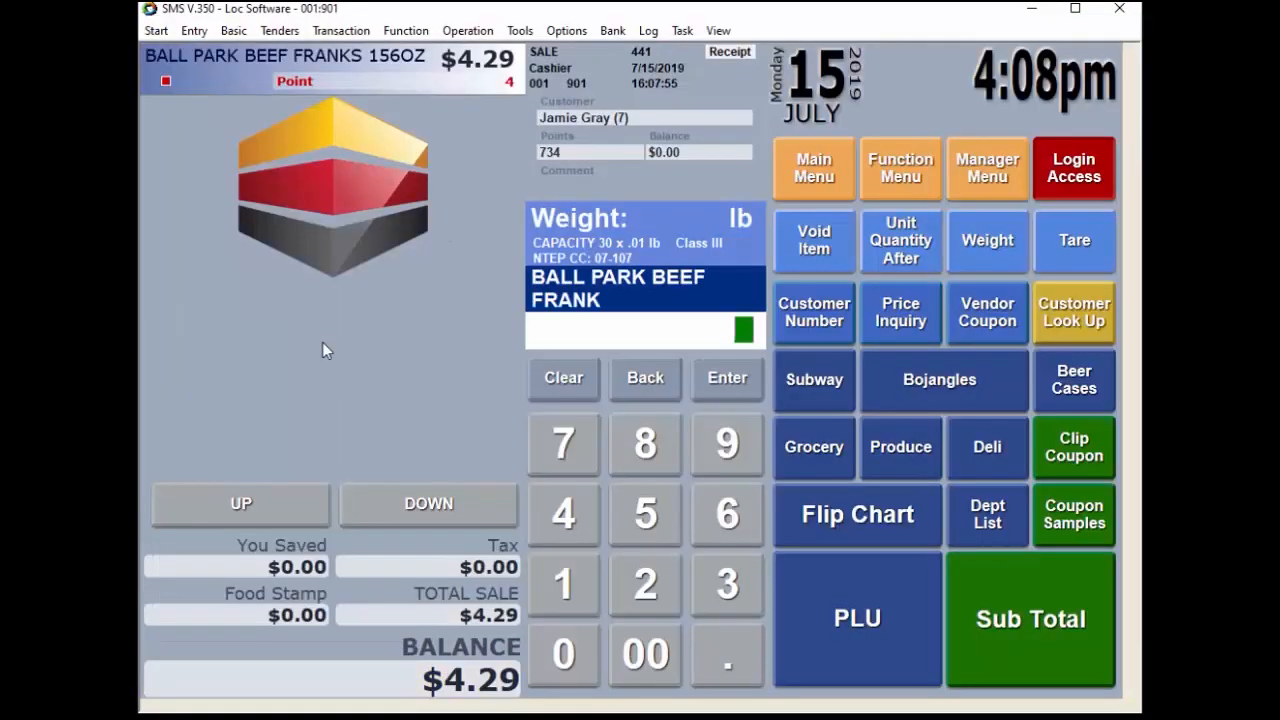
left_click(977, 620)
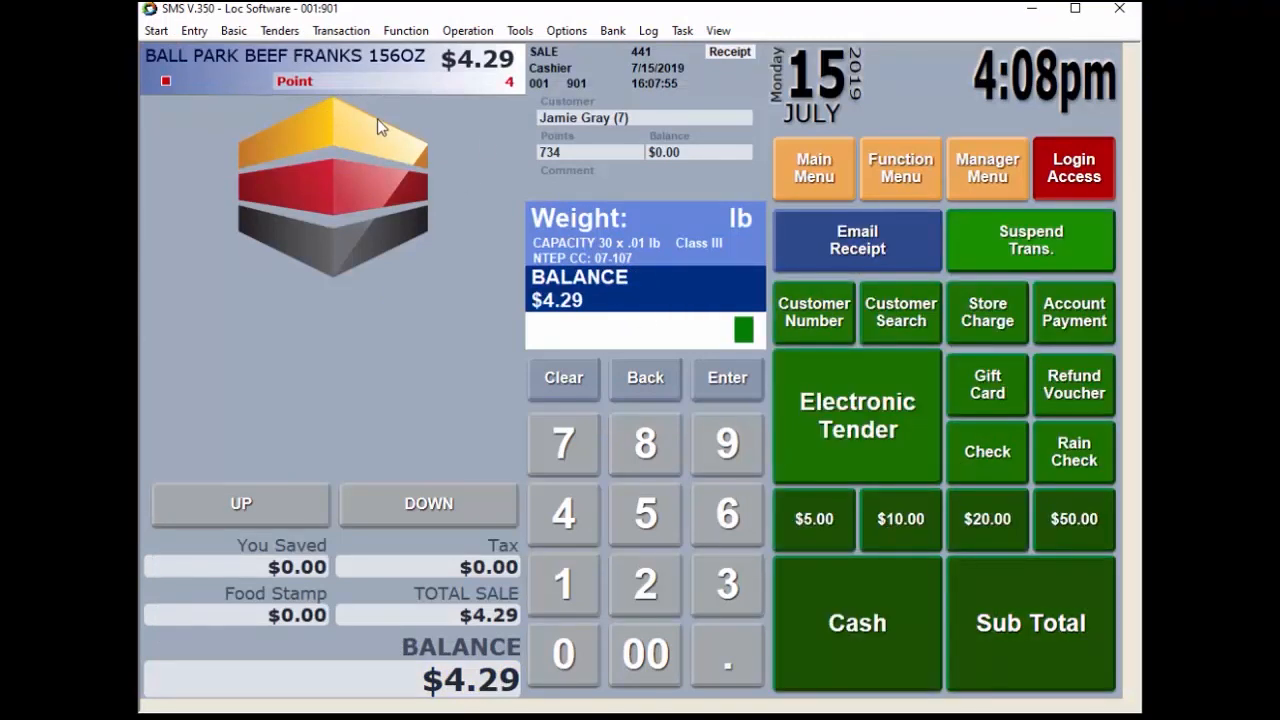
left_click(794, 170)
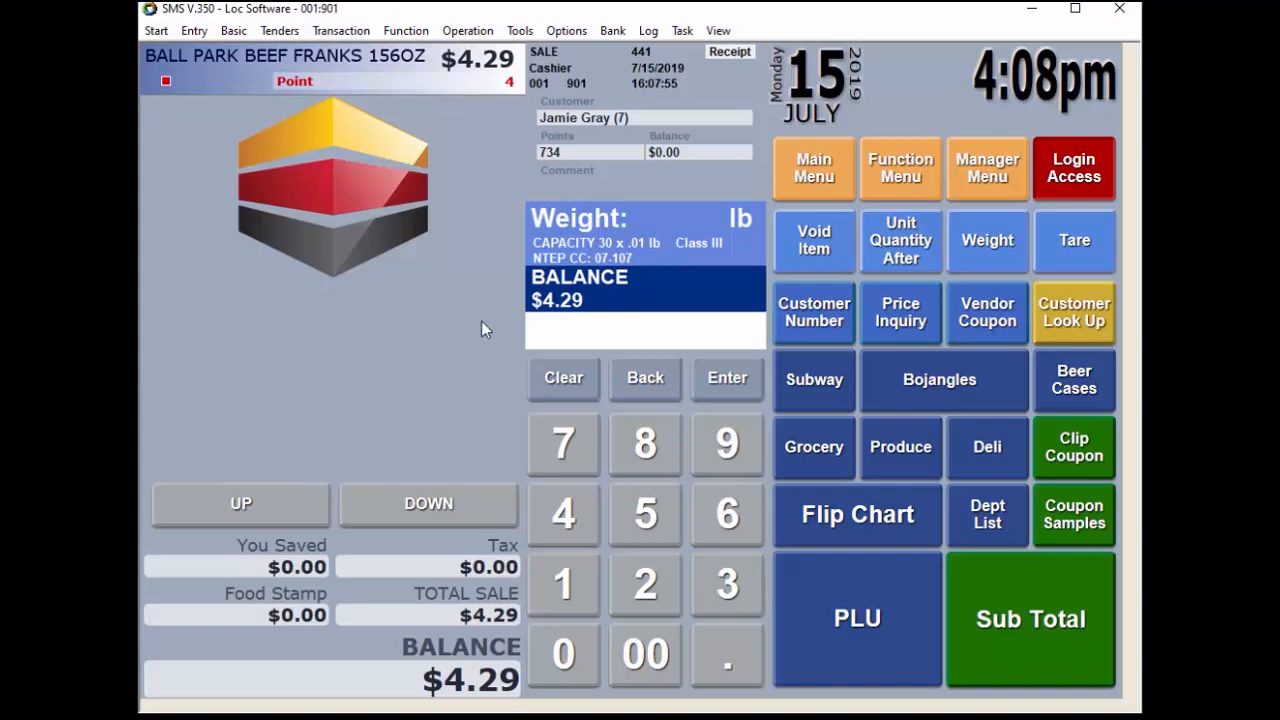
Clip the half-price beef franks offer and subtotal sale 441 to a $2.14 balance
left_click(1052, 462)
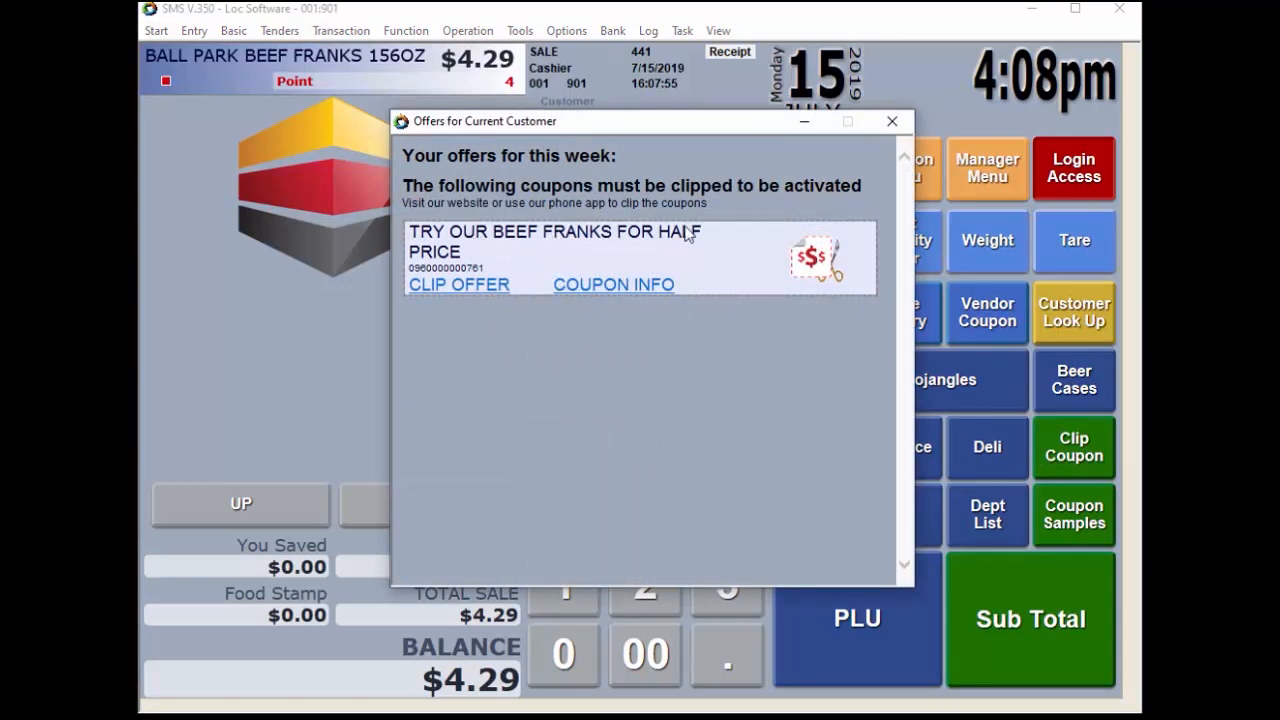
left_click(455, 285)
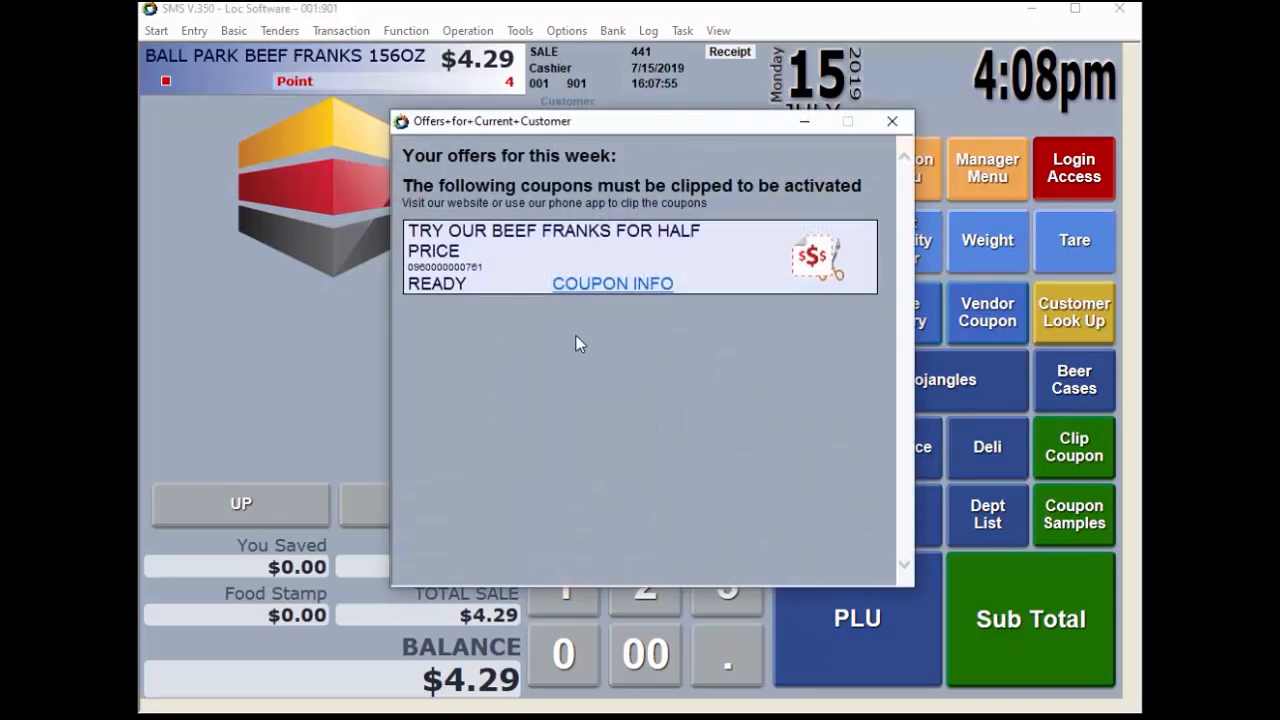
left_click(892, 121)
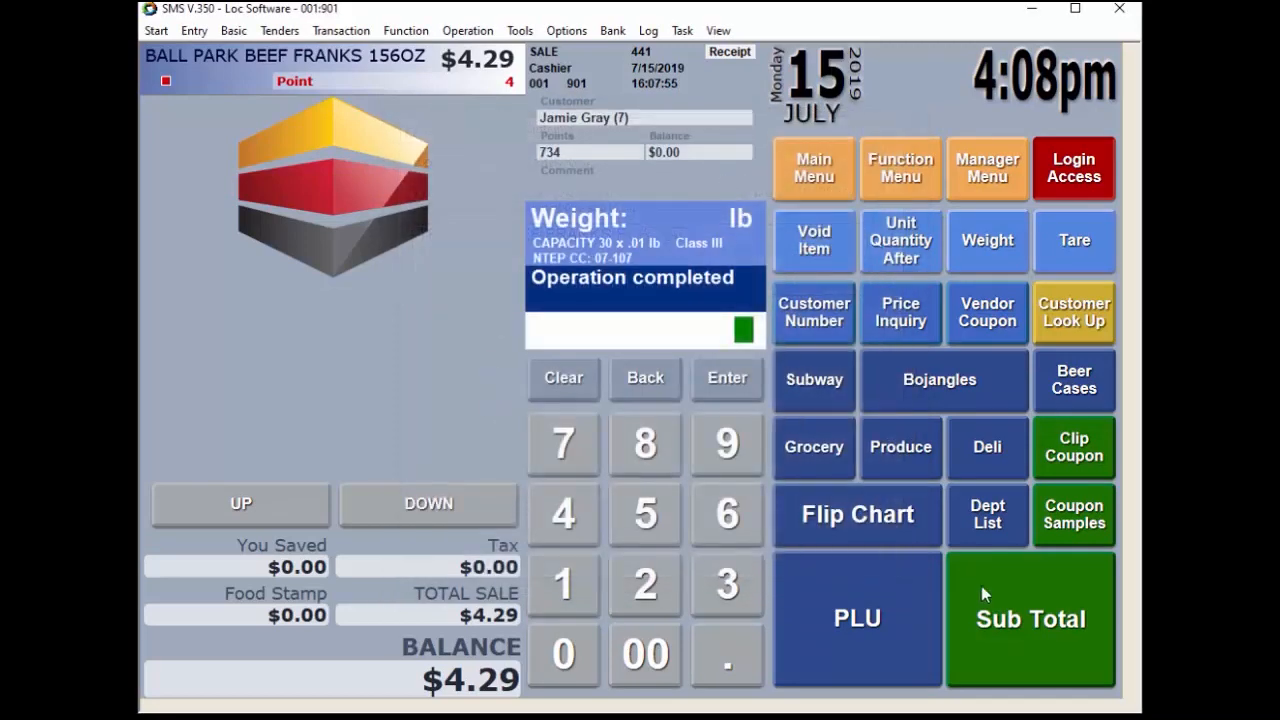
left_click(1037, 642)
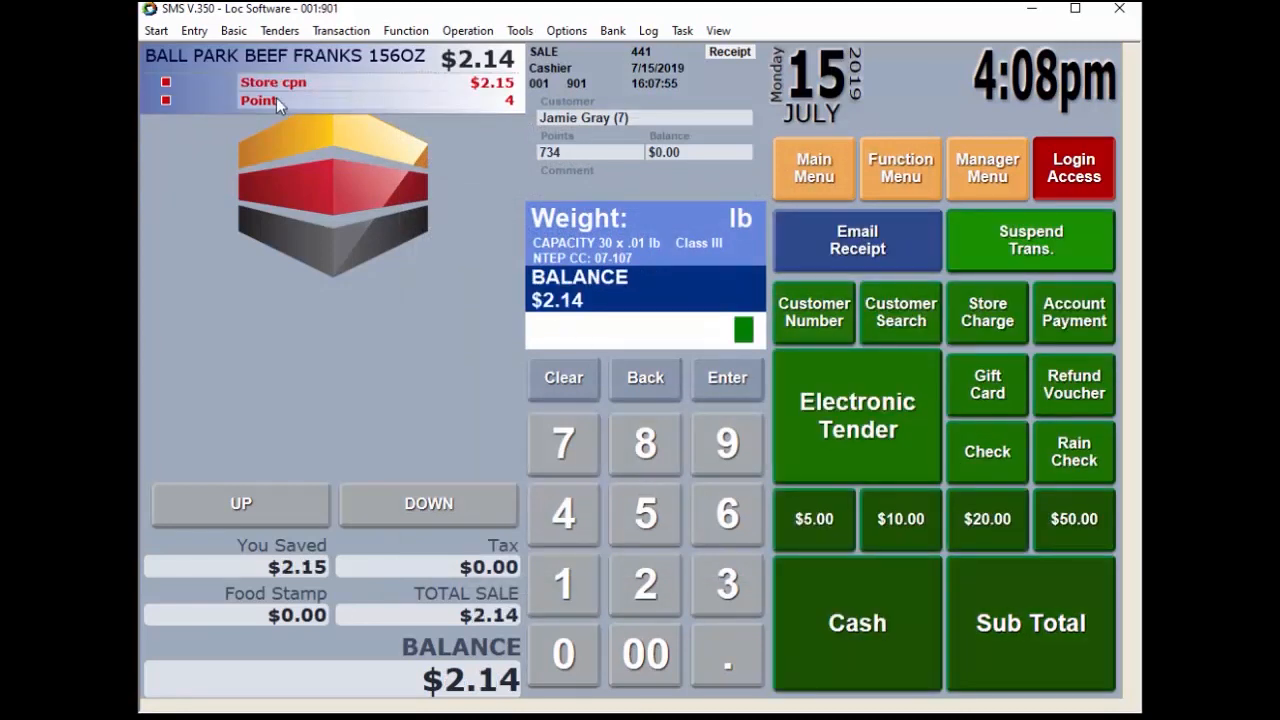